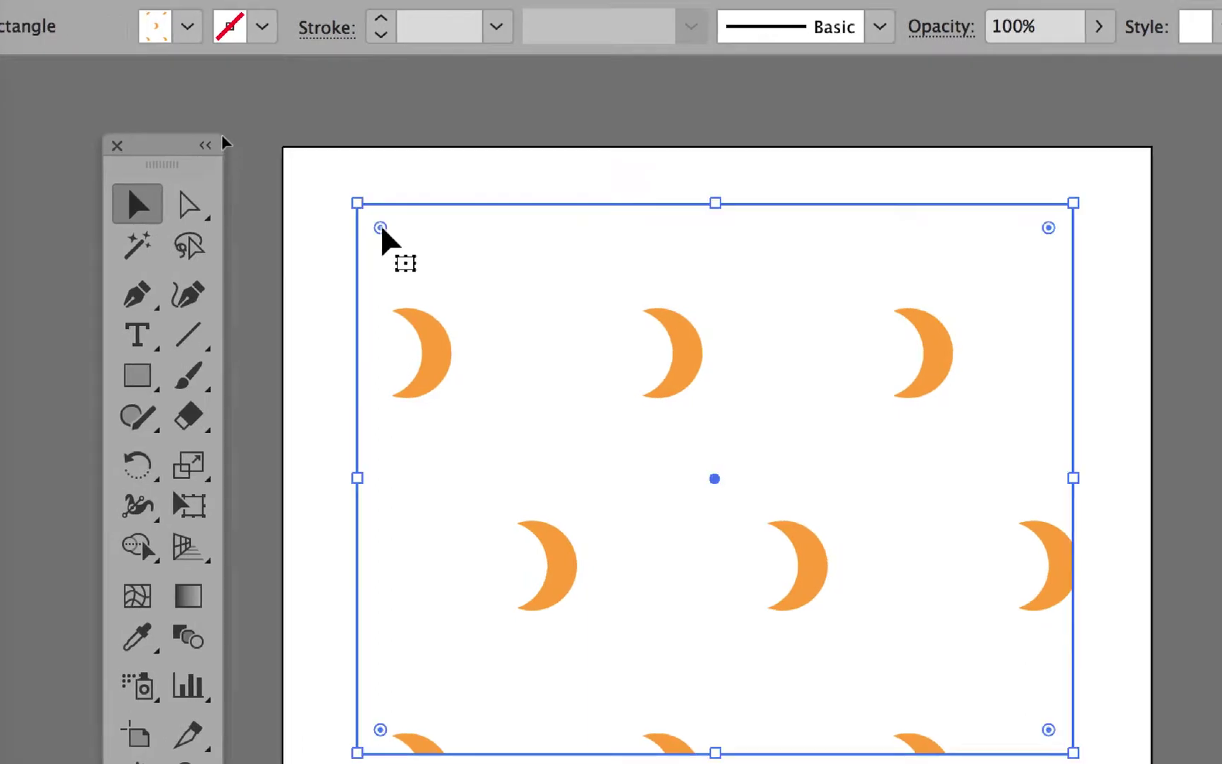
- Open the crescent moon pattern swatch for editing
{"action": "left_click", "coordinate": [378, 148]}
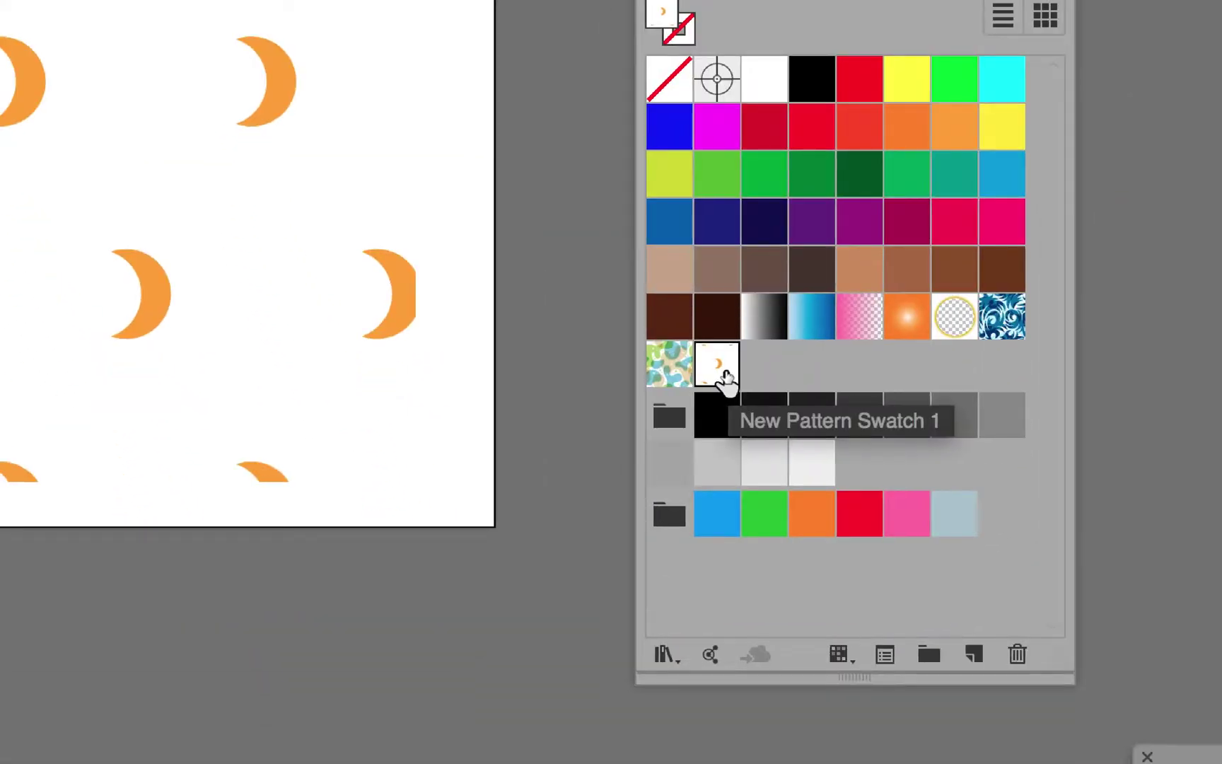
{"action": "double_click", "coordinate": [723, 375]}
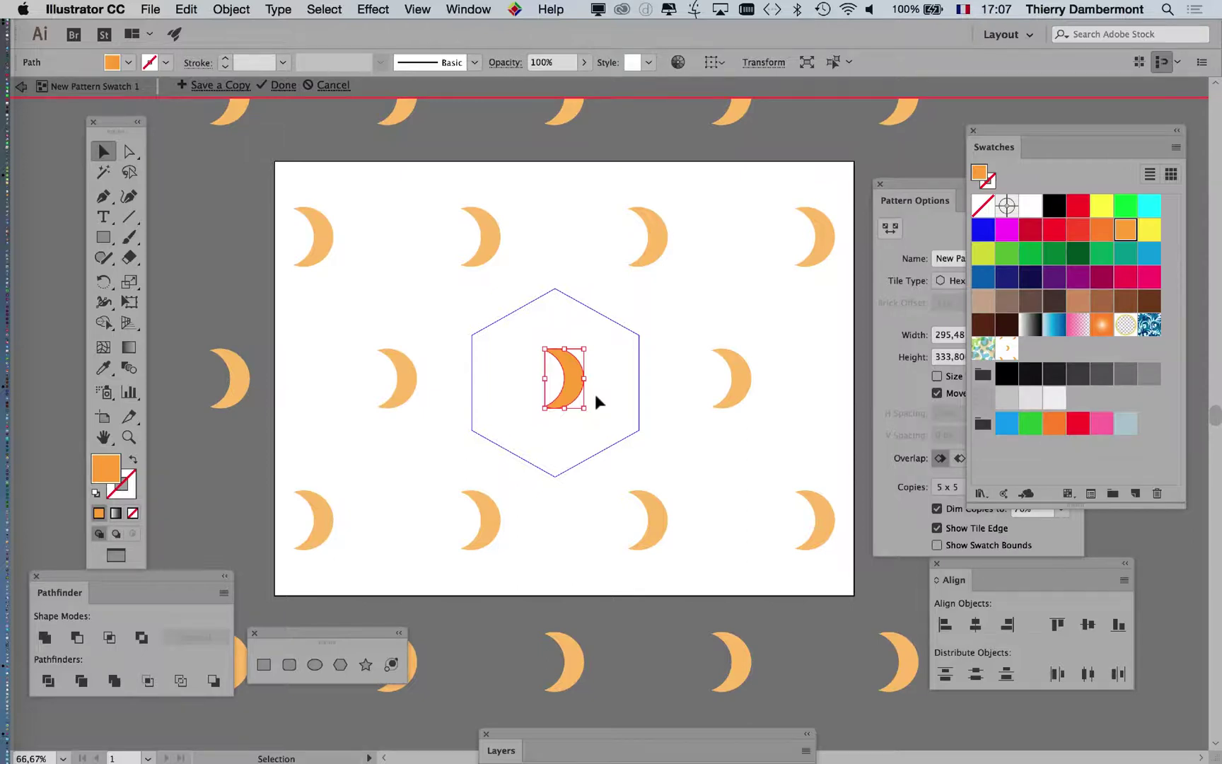
{"action": "key", "text": "a"}
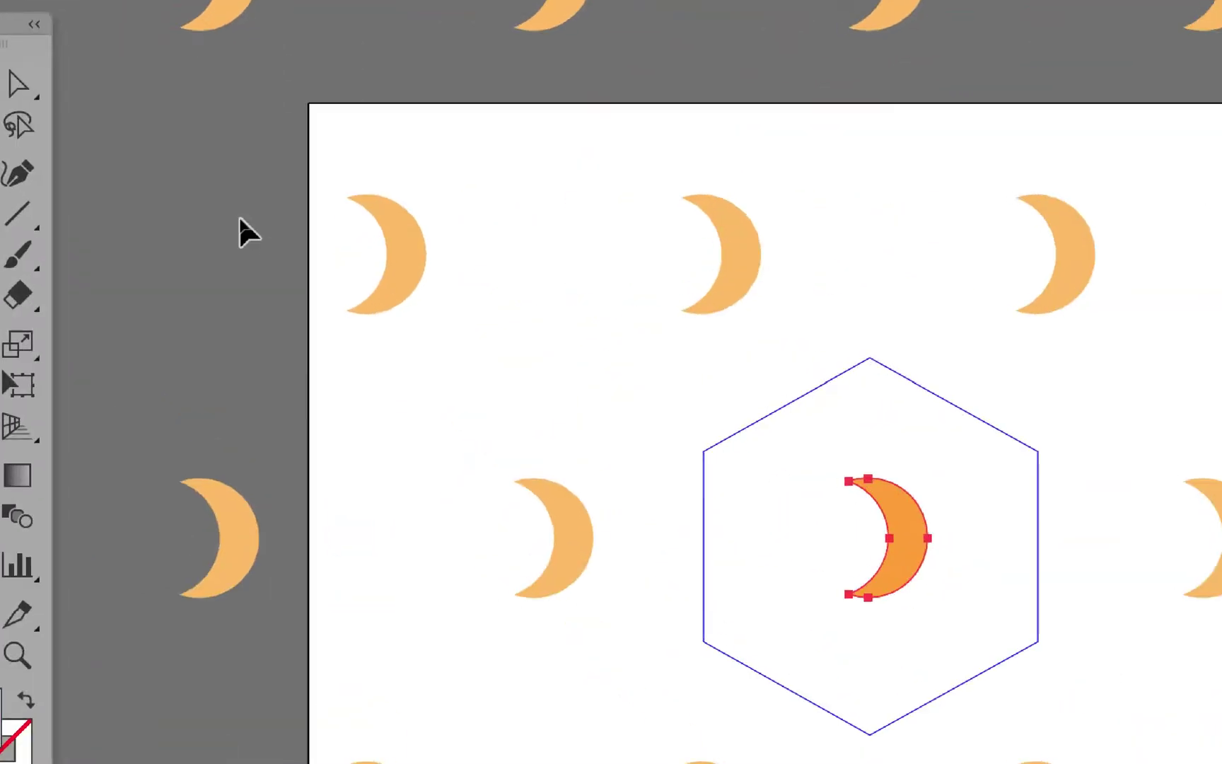
{"action": "key", "text": "v"}
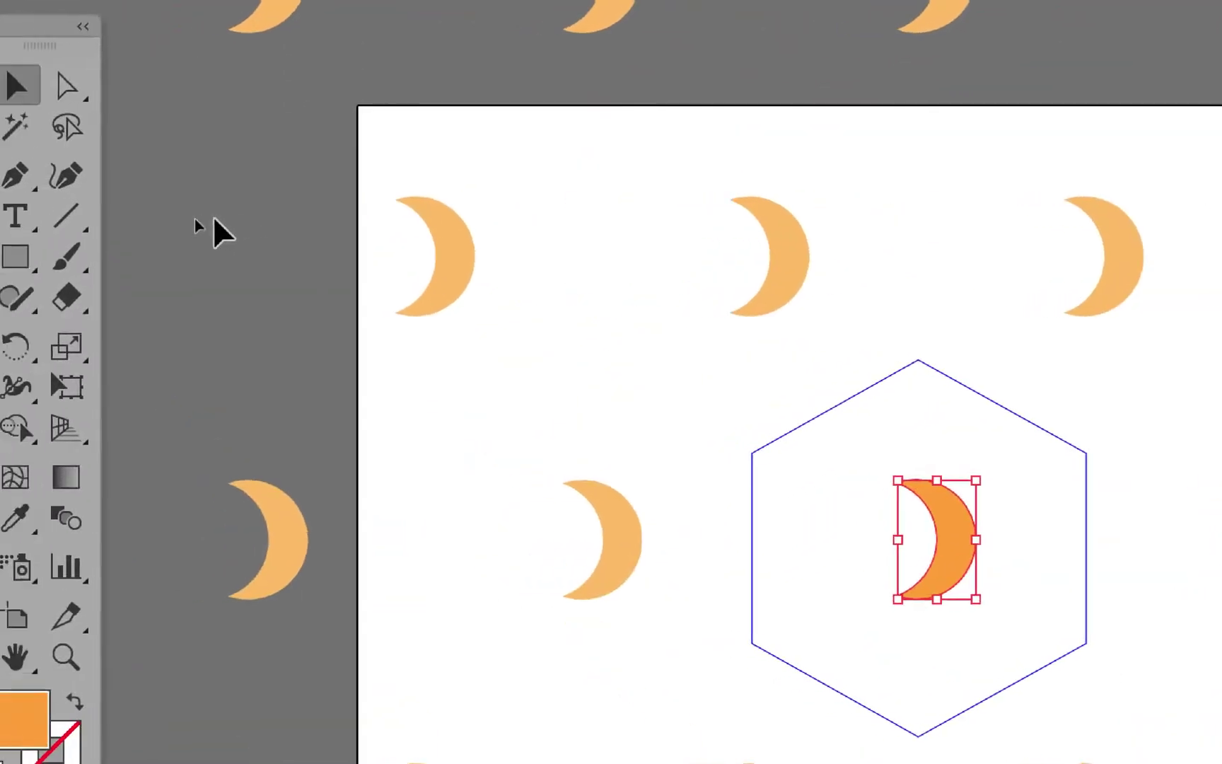
- Draw a small orange star in the upper-left part of the hexagonal pattern tile with the Star tool
{"action": "left_click", "coordinate": [147, 237]}
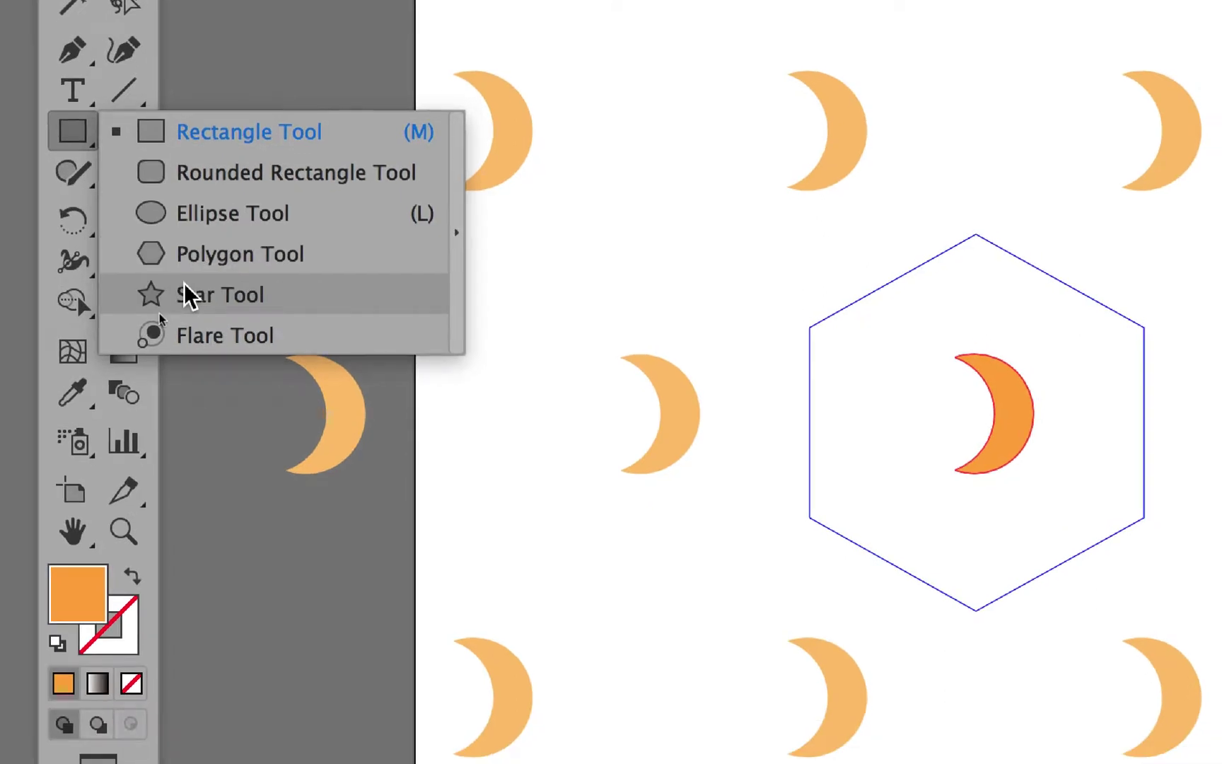
{"action": "left_click", "coordinate": [185, 295]}
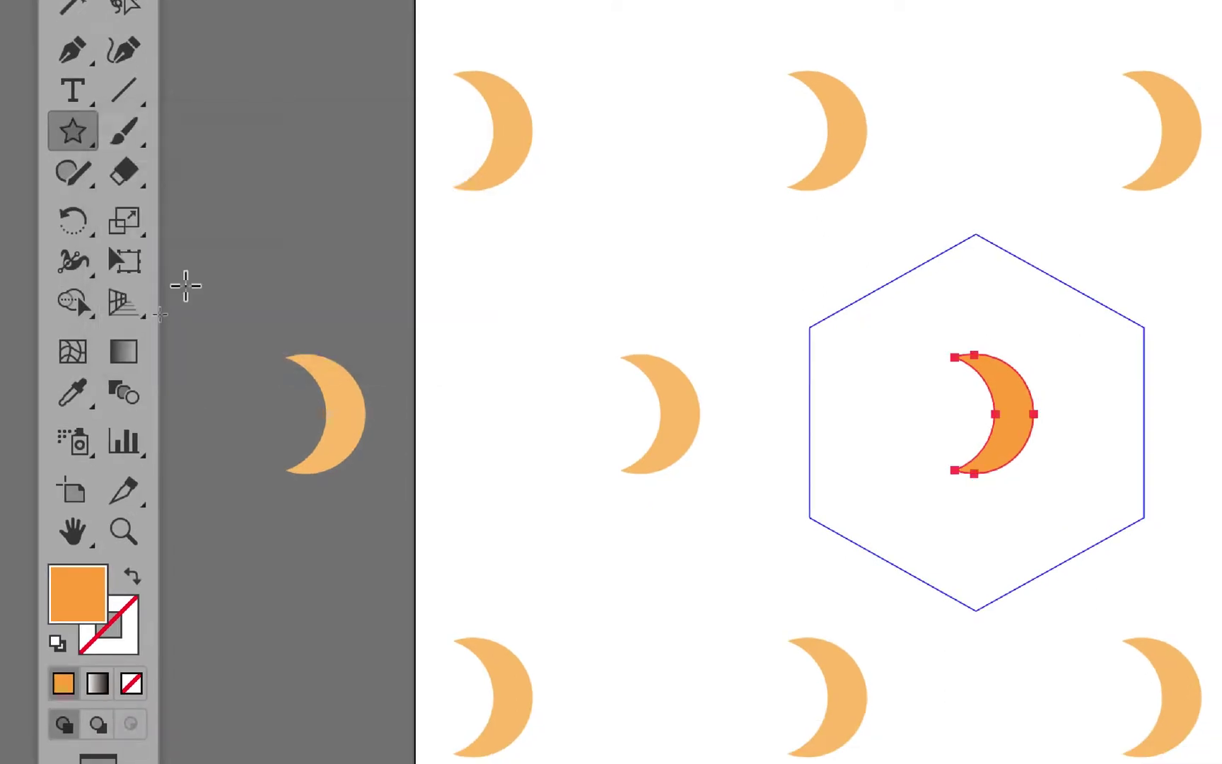
{"action": "left_click_drag", "start_coordinate": [846, 355], "coordinate": [872, 368]}
{"action": "left_click_drag", "start_coordinate": [420, 314], "coordinate": [416, 311]}
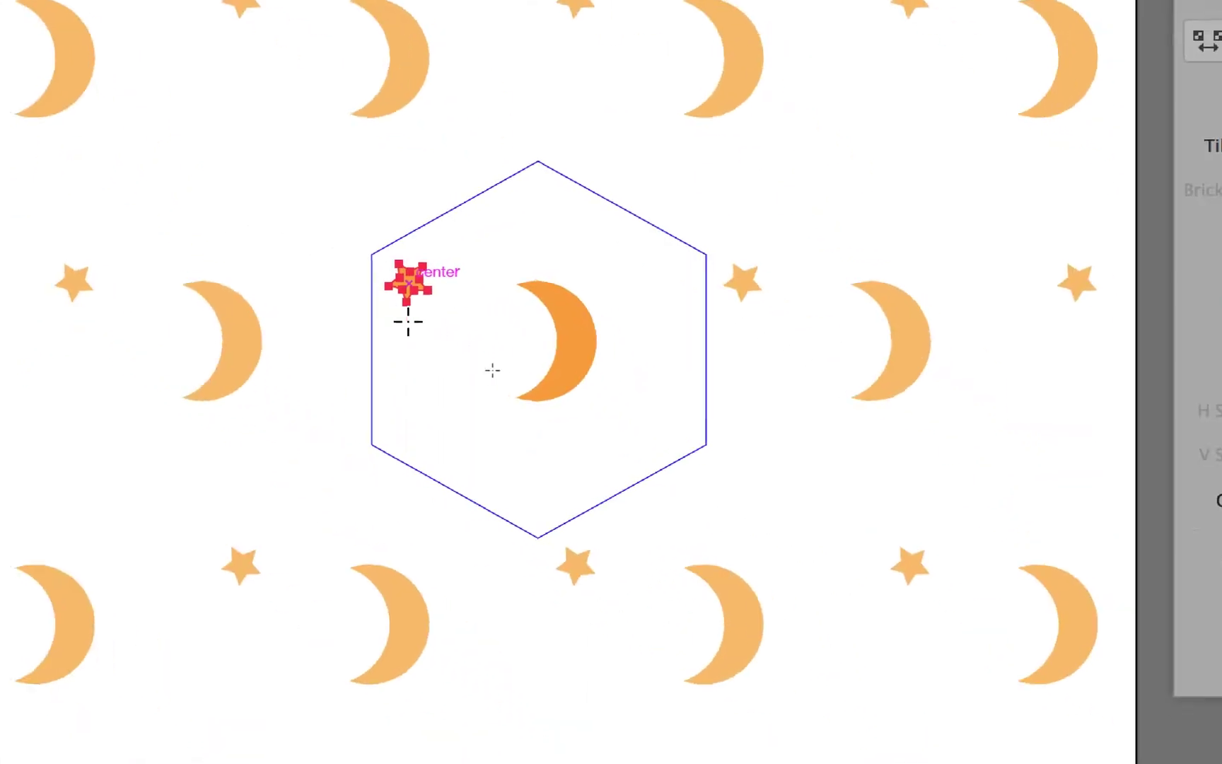
- Duplicate the star into five more spots around the moon, and move the one touching the moon's upper tip up and to the right
{"action": "left_click", "coordinate": [148, 175]}
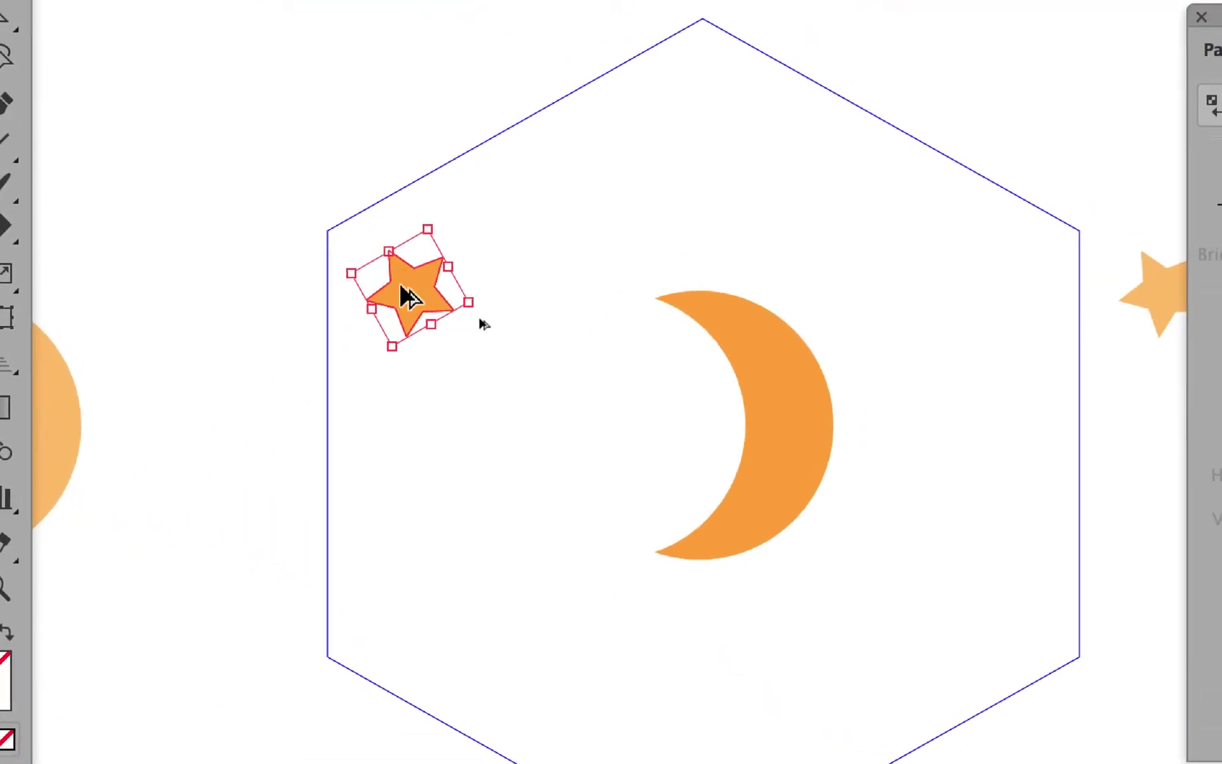
{"action": "left_click_drag", "start_coordinate": [675, 472], "coordinate": [913, 427]}
{"action": "left_click_drag", "start_coordinate": [484, 272], "coordinate": [864, 477]}
{"action": "left_click_drag", "start_coordinate": [863, 478], "coordinate": [725, 604]}
{"action": "left_click_drag", "start_coordinate": [576, 394], "coordinate": [263, 216]}
{"action": "left_click_drag", "start_coordinate": [464, 324], "coordinate": [464, 324]}
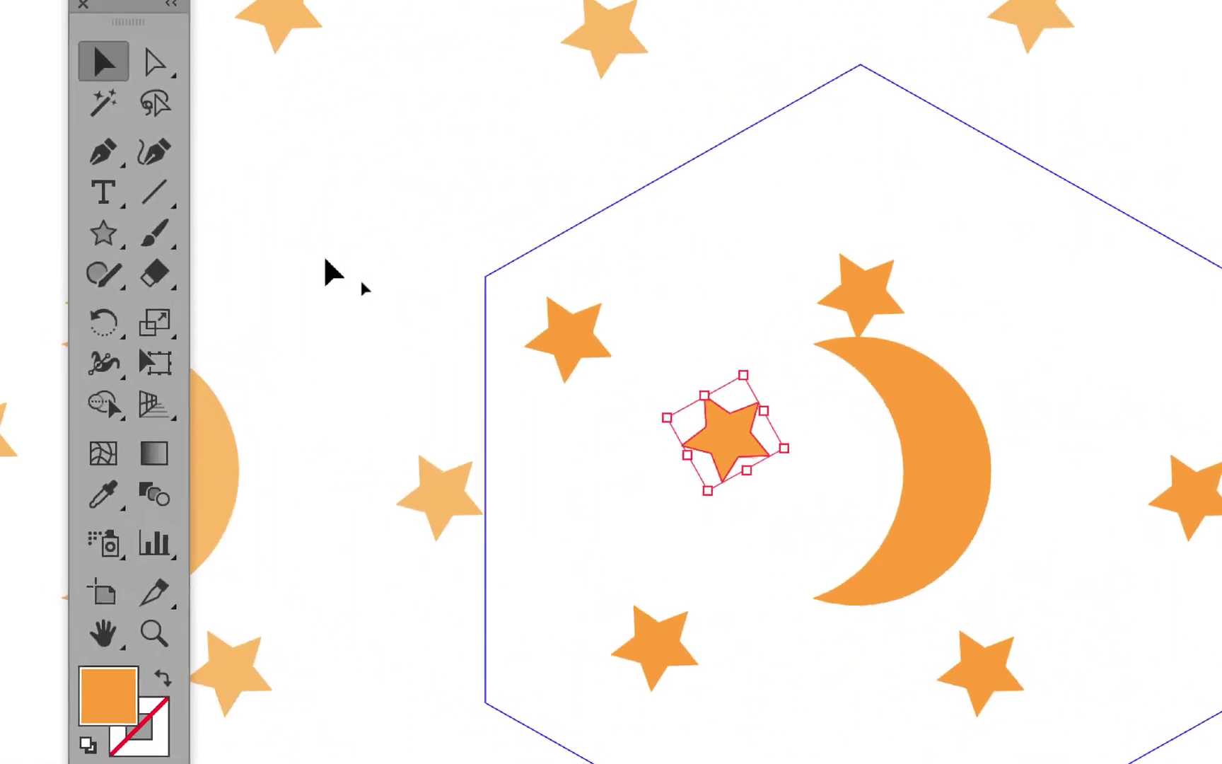
{"action": "left_click_drag", "start_coordinate": [605, 173], "coordinate": [639, 117]}
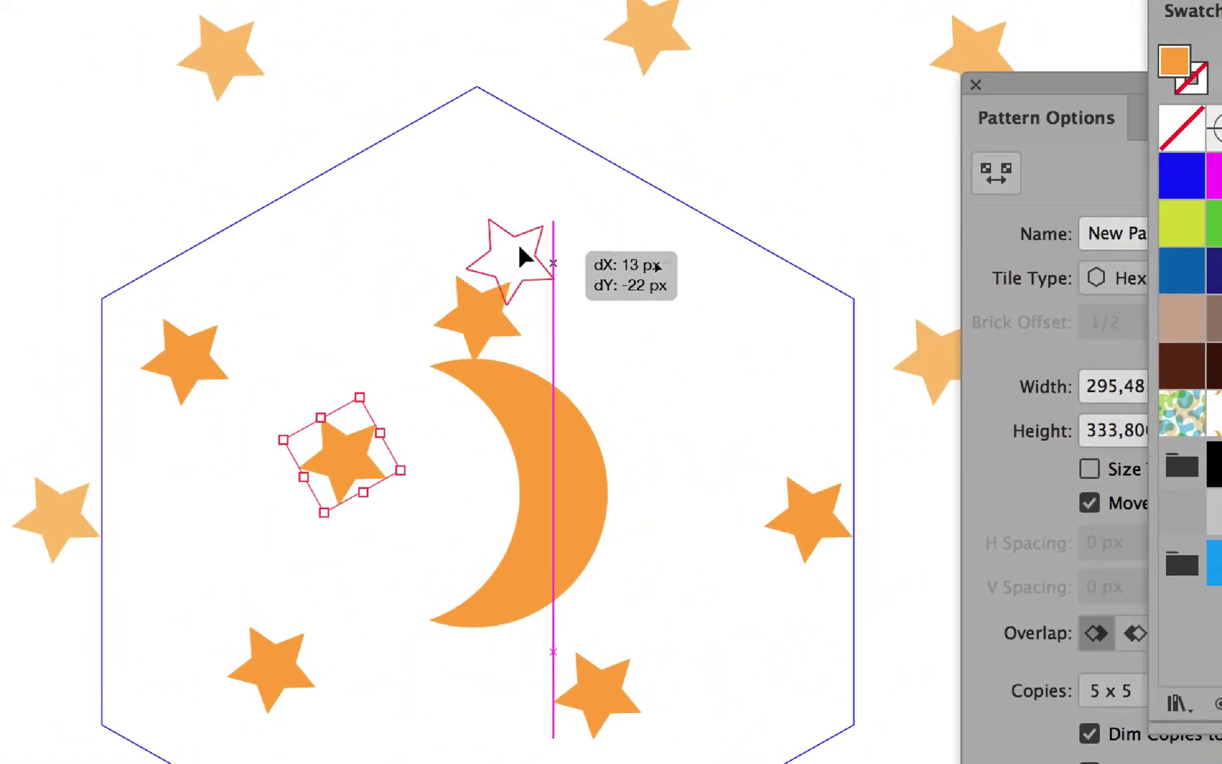
{"action": "left_click_drag", "start_coordinate": [519, 246], "coordinate": [528, 242]}
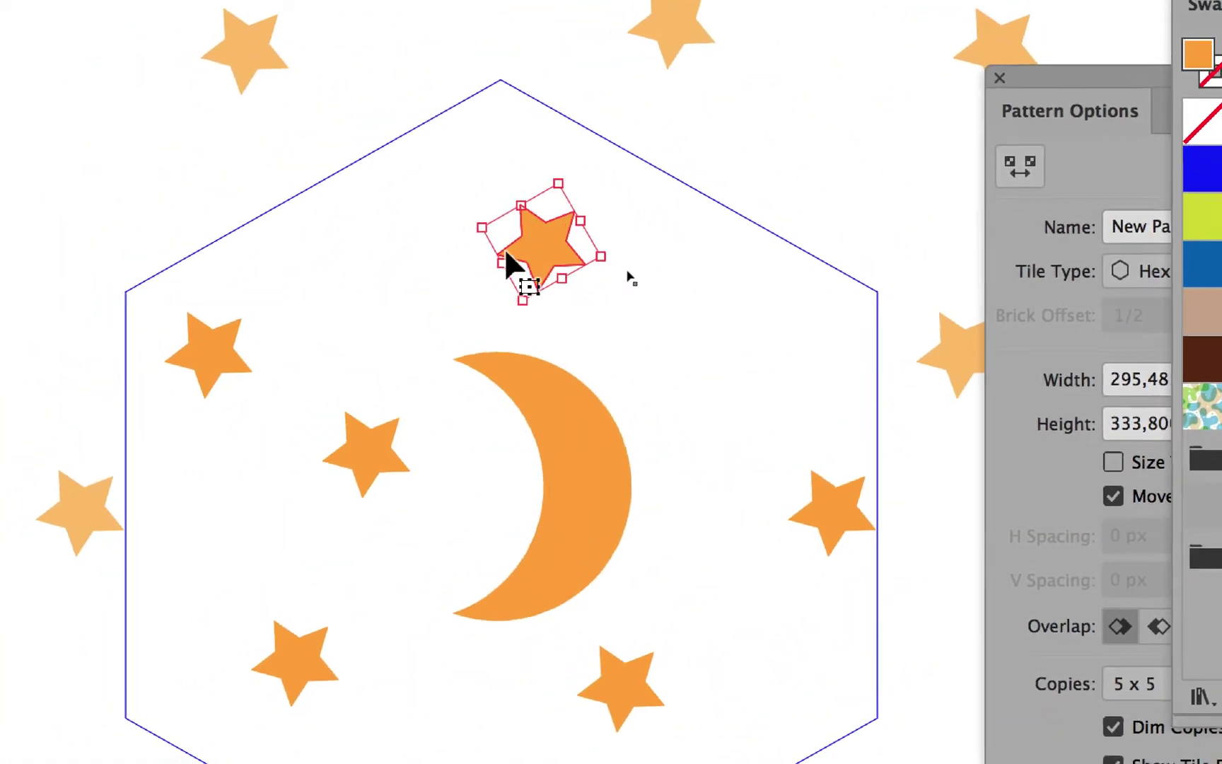
- Shrink the star above the moon with the Free Transform tool
{"action": "left_click", "coordinate": [266, 294]}
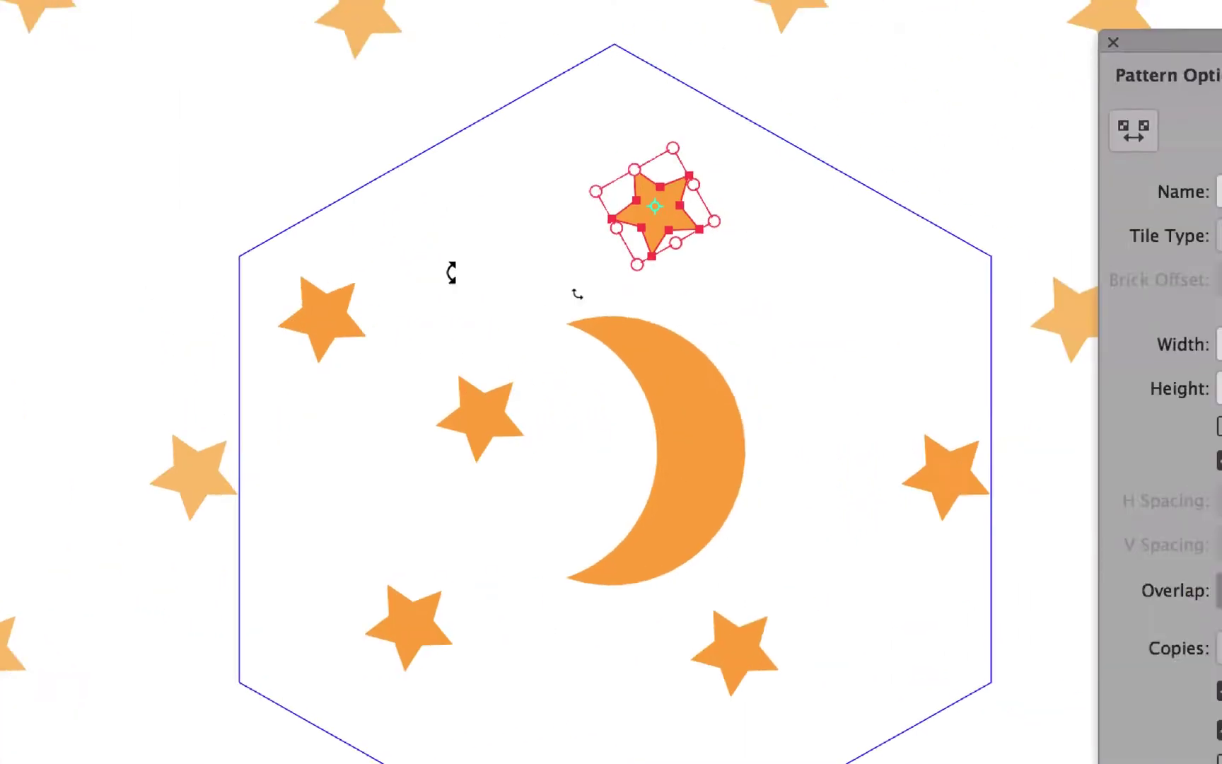
{"action": "left_click_drag", "start_coordinate": [989, 225], "coordinate": [1002, 203]}
{"action": "left_click_drag", "start_coordinate": [519, 262], "coordinate": [492, 295]}
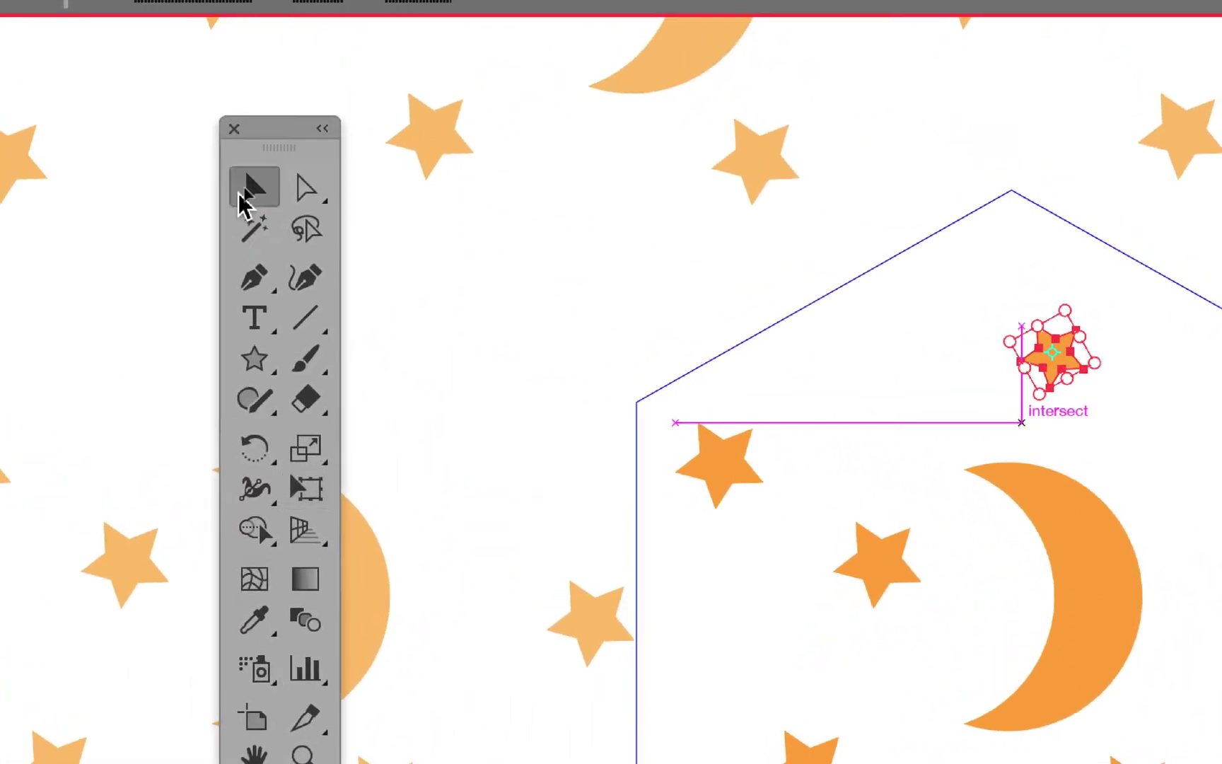
- Enlarge the tile's upper-left star with the Free Transform tool
{"action": "left_click", "coordinate": [240, 194]}
{"action": "left_click", "coordinate": [407, 292]}
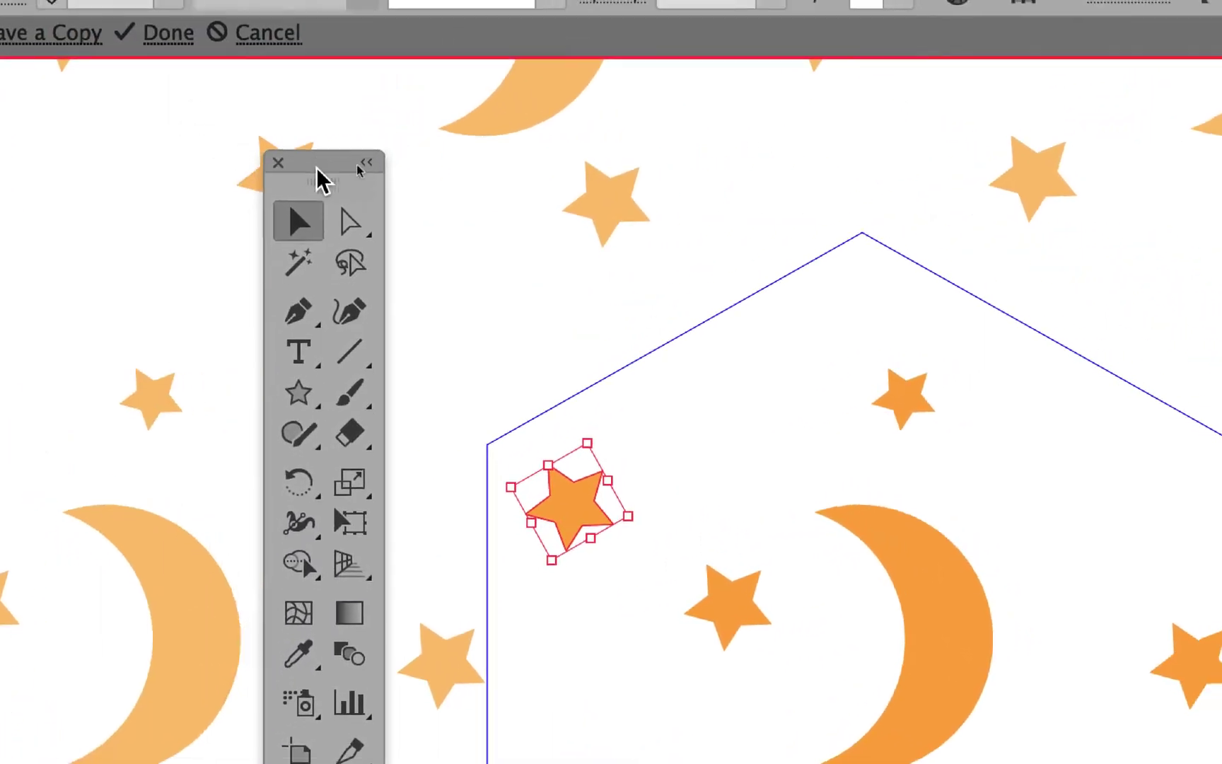
{"action": "left_click", "coordinate": [349, 522]}
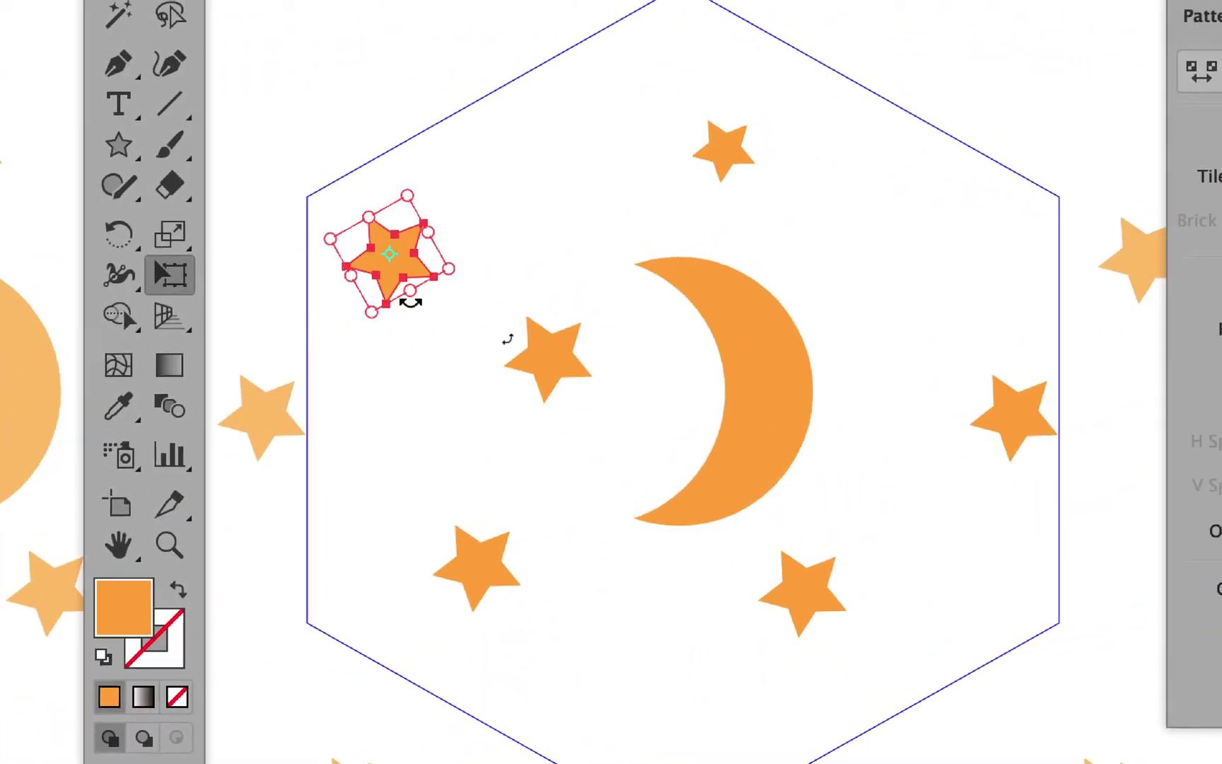
{"action": "left_click_drag", "start_coordinate": [449, 269], "coordinate": [468, 281]}
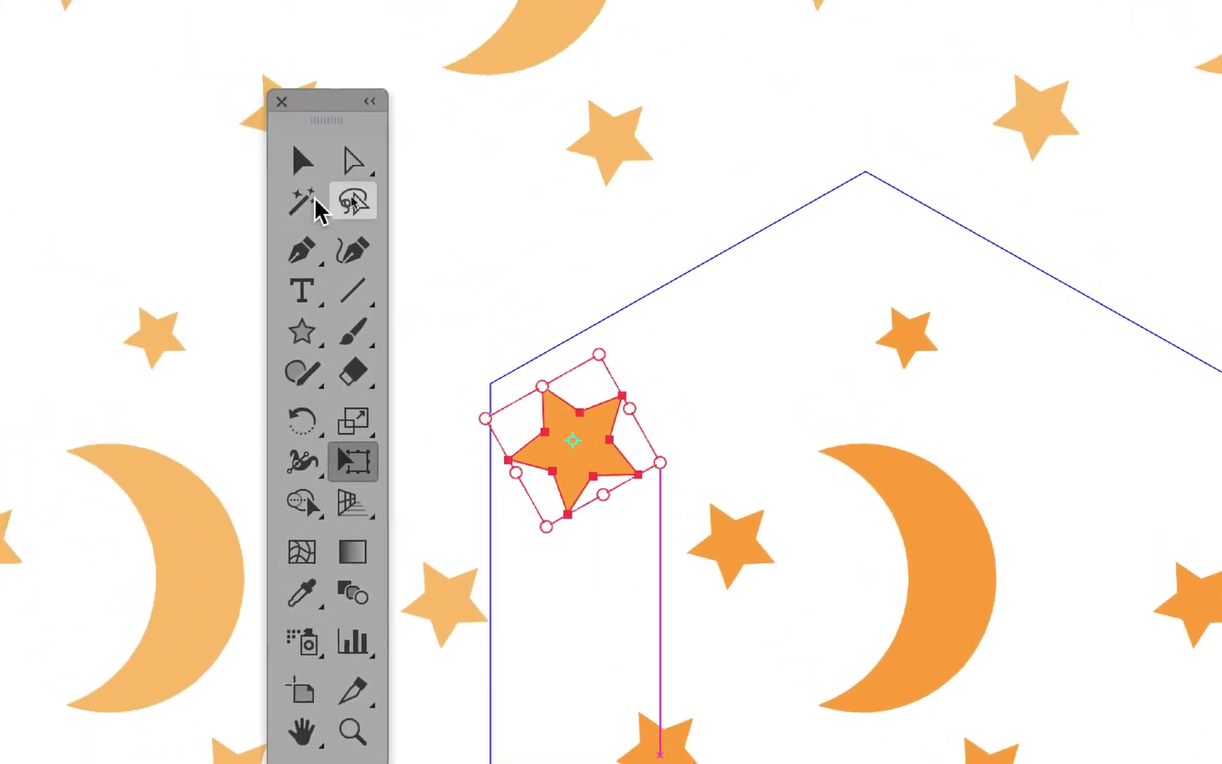
- Move the star below the moon slightly down and to the left, and enlarge and rotate it with Free Transform
{"action": "left_click", "coordinate": [308, 185]}
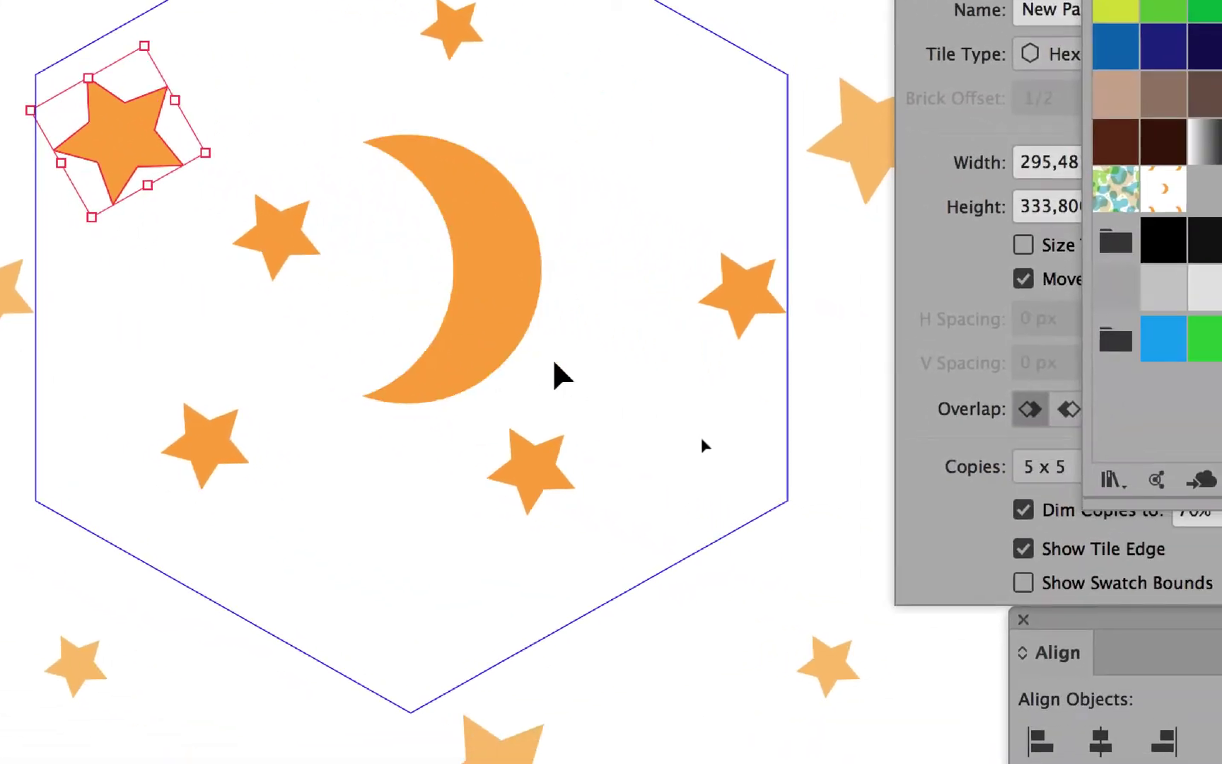
{"action": "left_click_drag", "start_coordinate": [531, 460], "coordinate": [510, 507]}
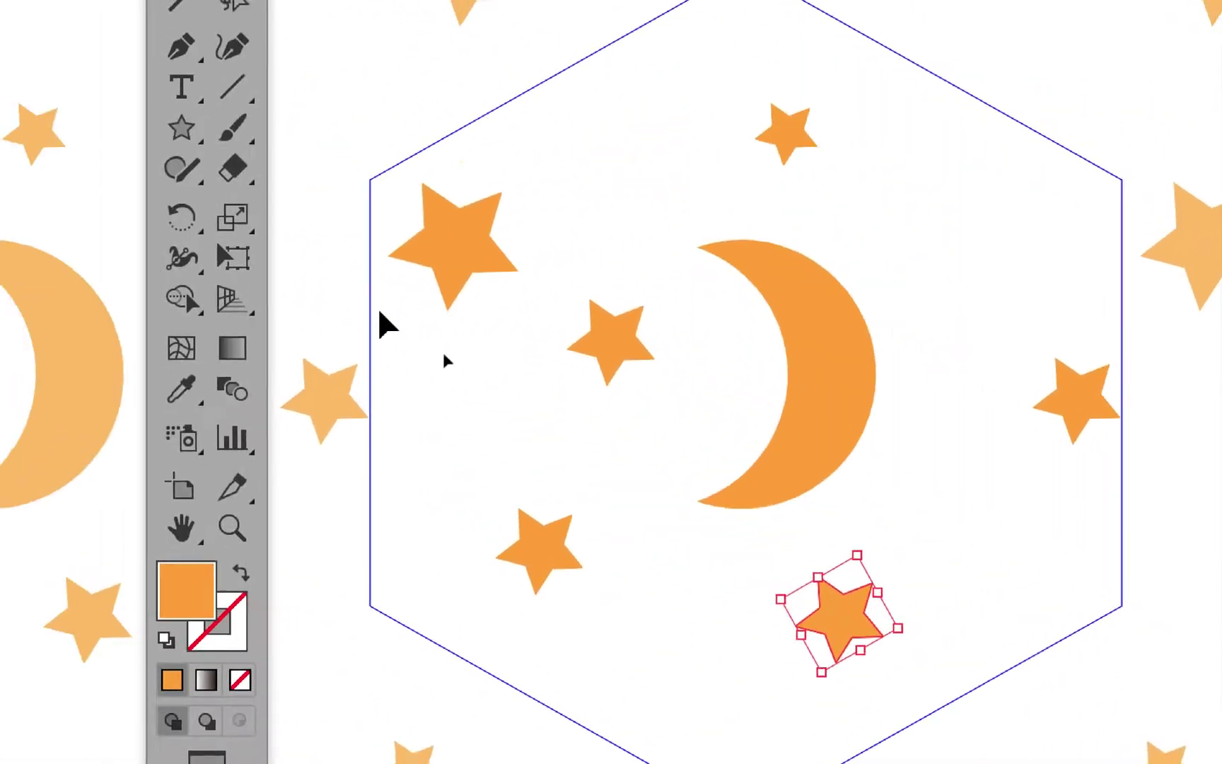
{"action": "key", "text": "e"}
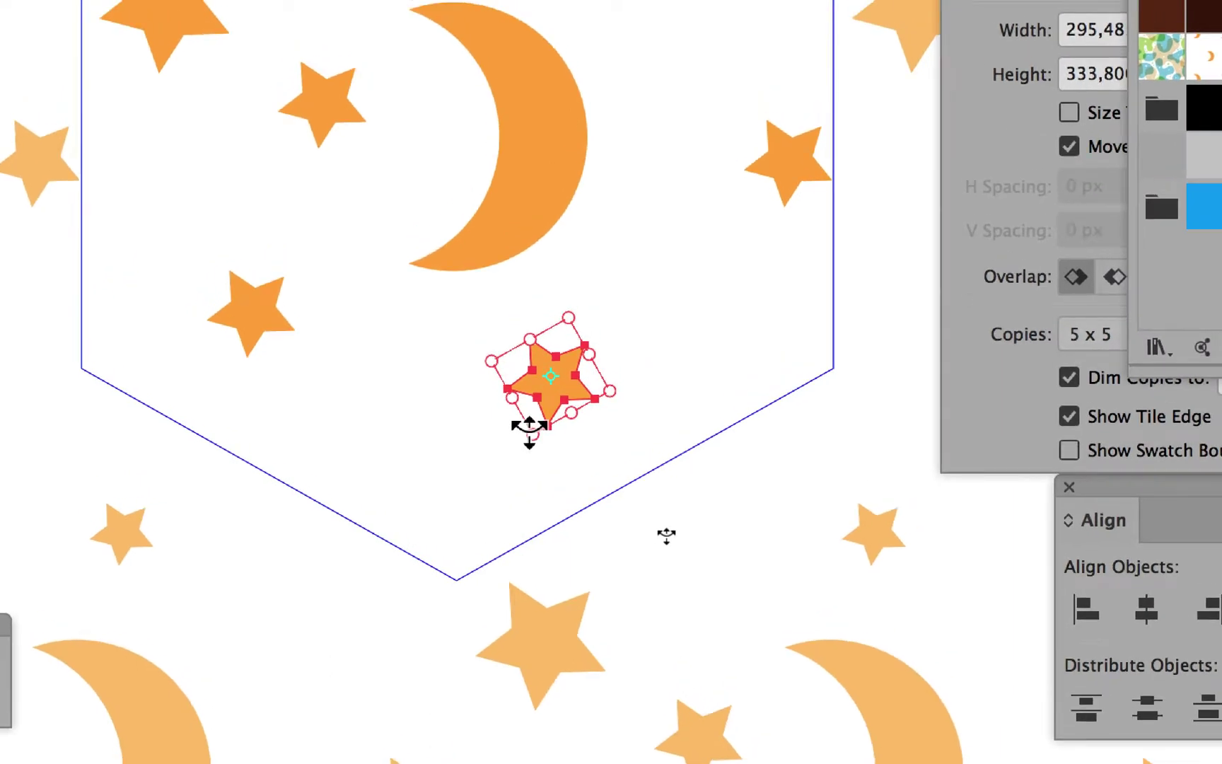
{"action": "left_click_drag", "start_coordinate": [529, 431], "coordinate": [539, 368]}
{"action": "scroll", "coordinate": [509, 416], "scroll_direction": "down", "scroll_amount": 2}
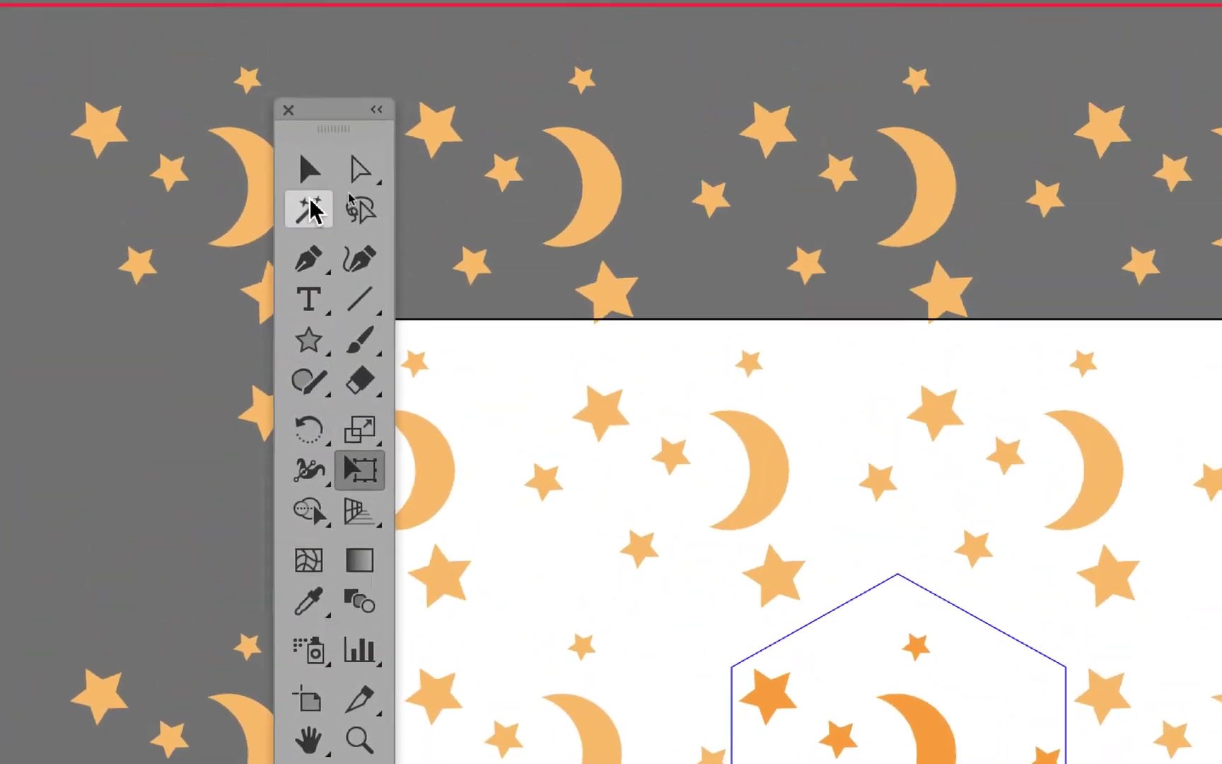
- Rotate the large upper-left star of the tile with the Free Transform tool
{"action": "left_click", "coordinate": [321, 37]}
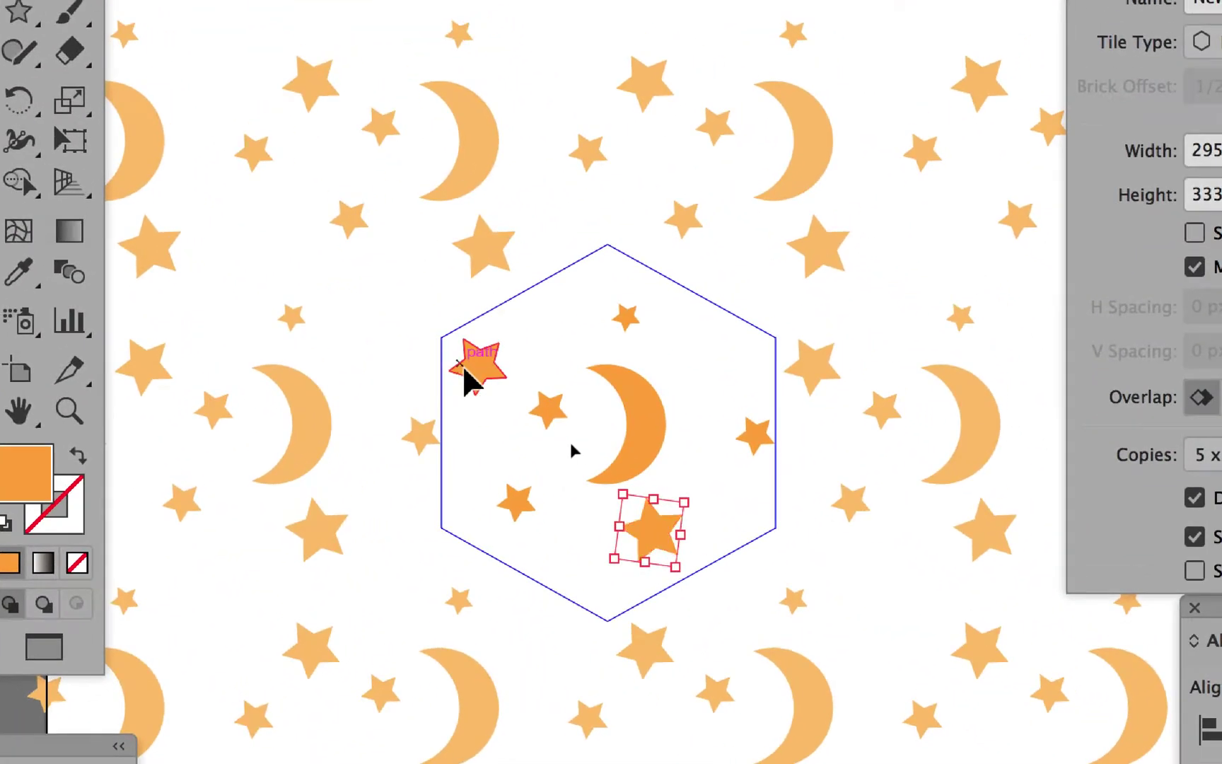
{"action": "left_click", "coordinate": [467, 367]}
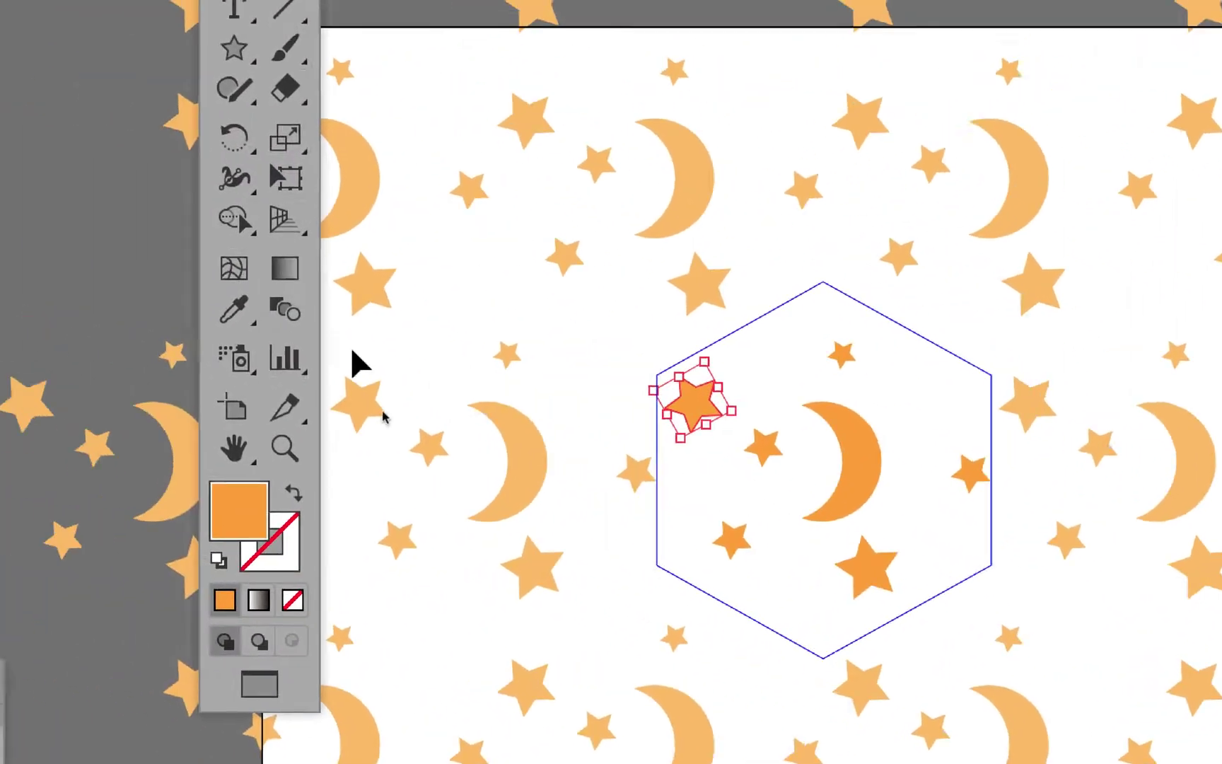
{"action": "left_click", "coordinate": [69, 141]}
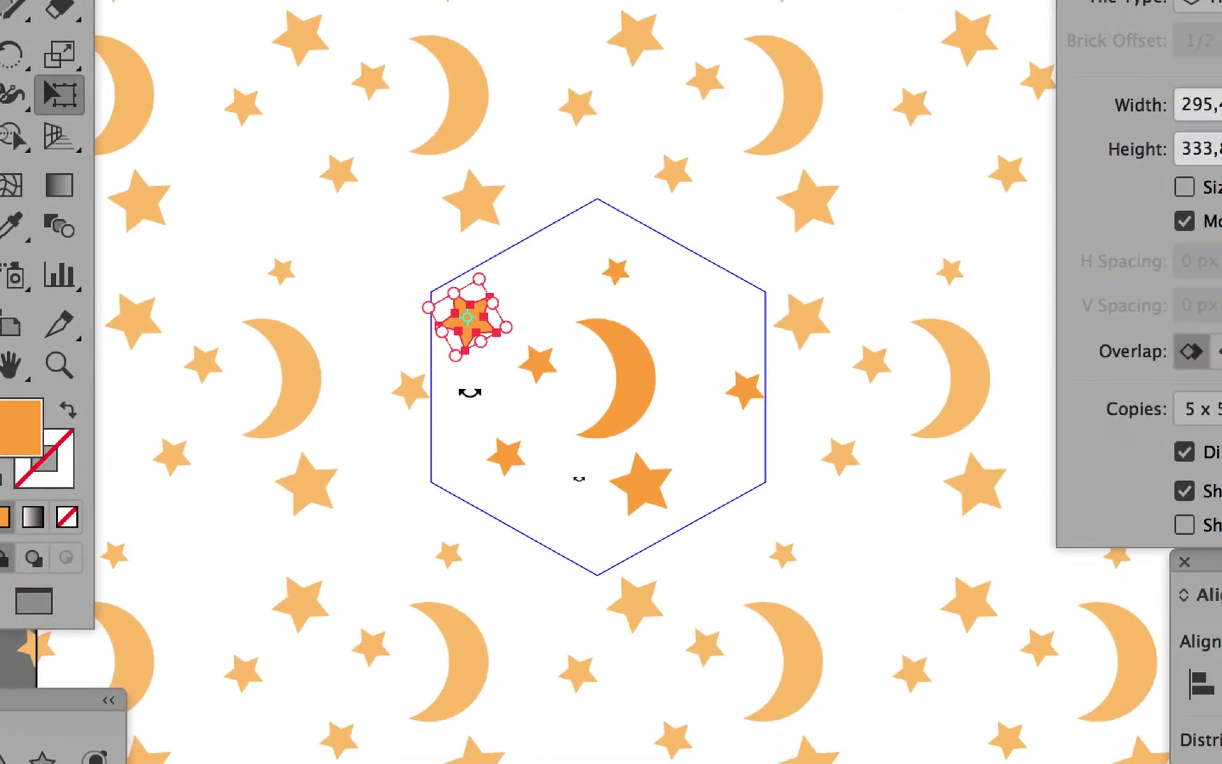
{"action": "left_click_drag", "start_coordinate": [737, 580], "coordinate": [678, 570]}
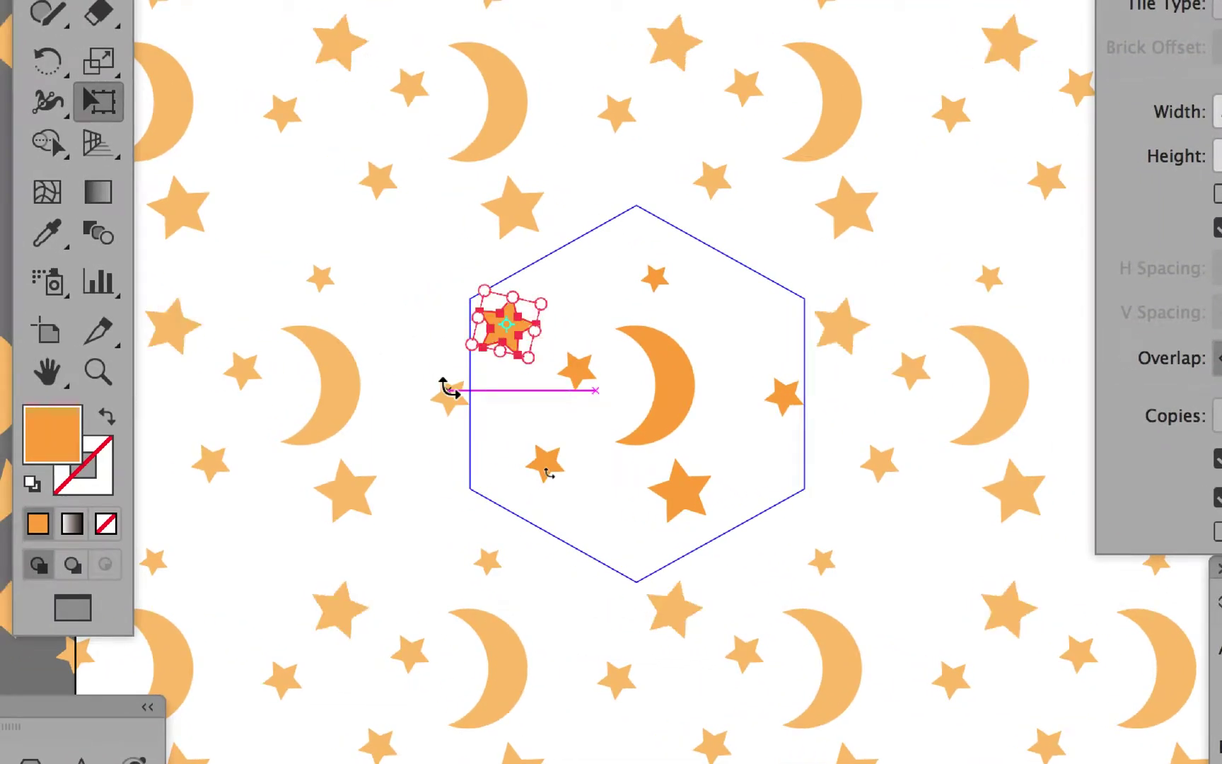
- Deselect the artwork and exit pattern editing mode, keeping the changes to the swatch
{"action": "scroll", "coordinate": [450, 389], "scroll_direction": "down", "scroll_amount": 2}
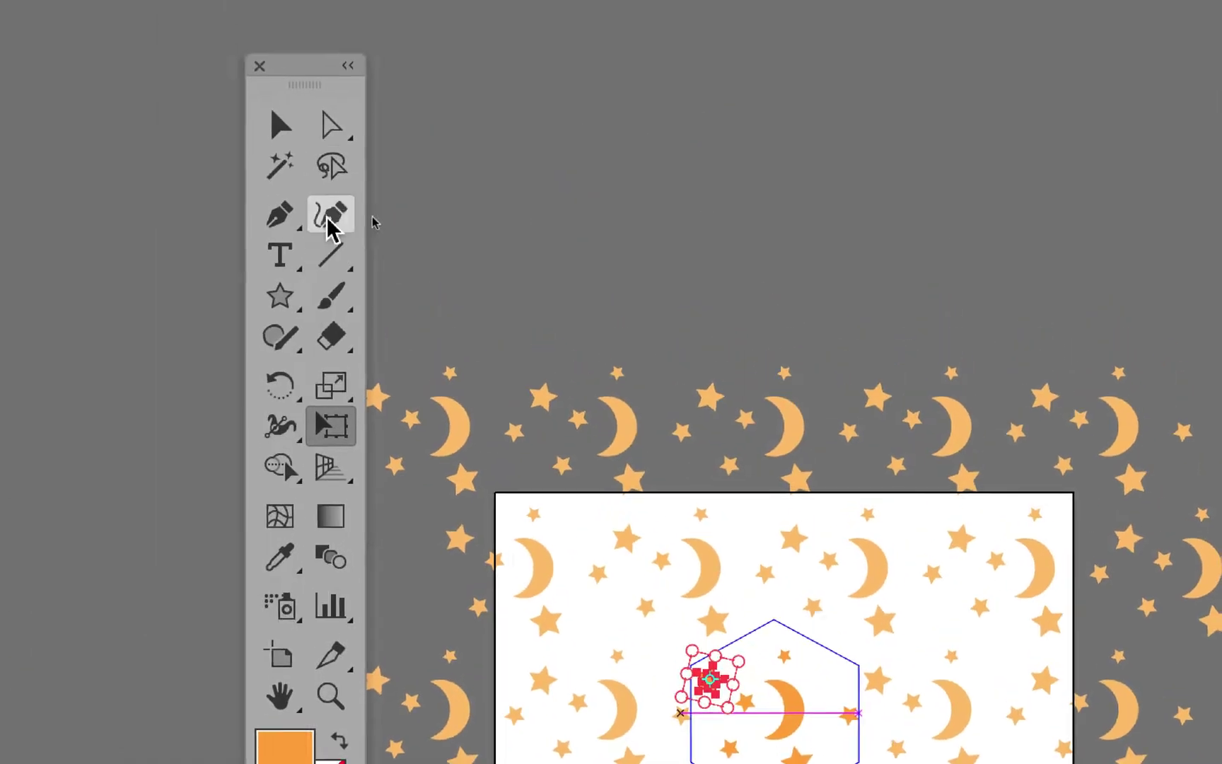
{"action": "left_click", "coordinate": [280, 125]}
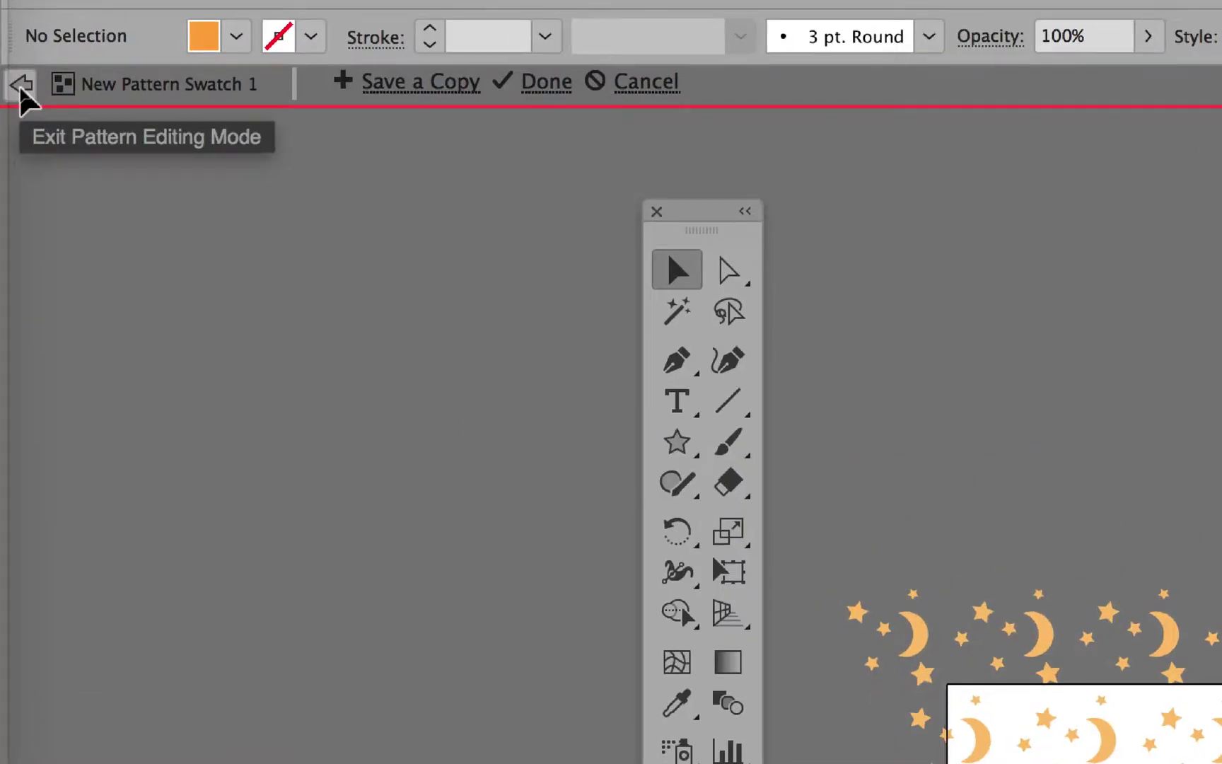
{"action": "left_click", "coordinate": [21, 84]}
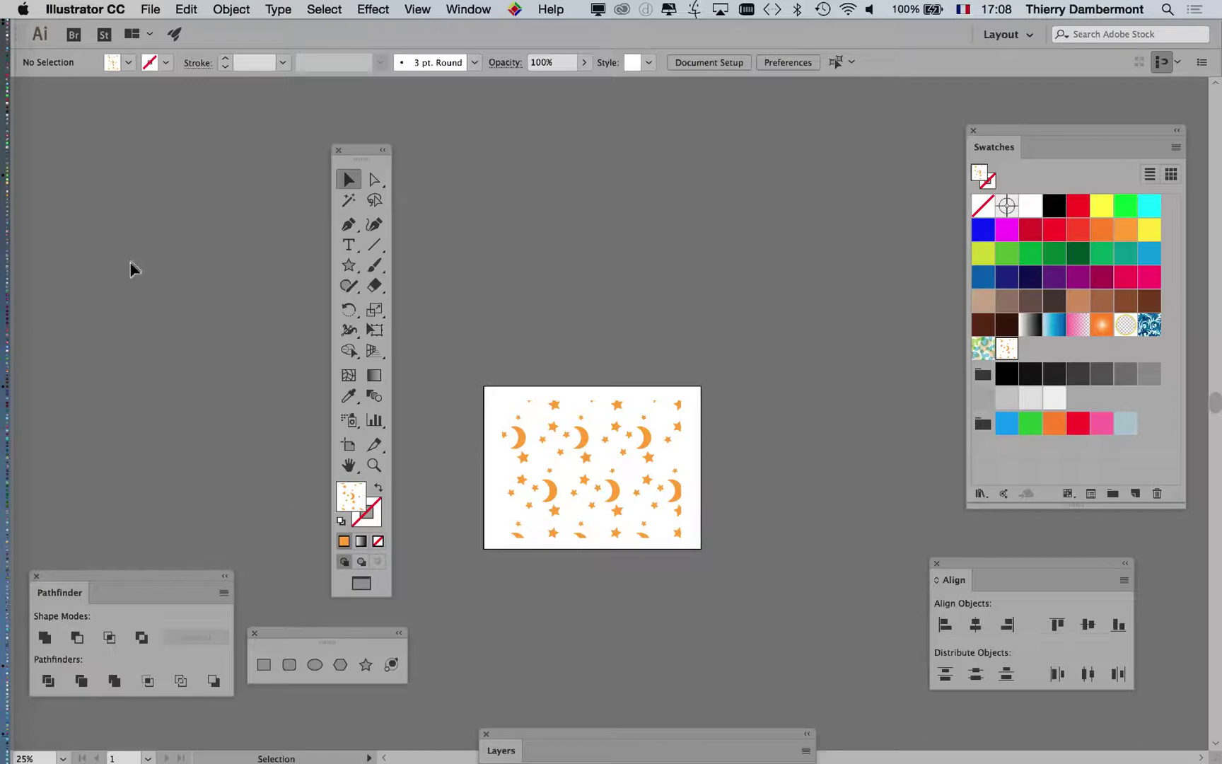
- Save the document as an Adobe Illustrator file in the Glyphes nov 2017 folder with the Illustrator CC options, and move the floating toolbox aside
{"action": "left_click", "coordinate": [151, 9]}
{"action": "left_click", "coordinate": [181, 153]}
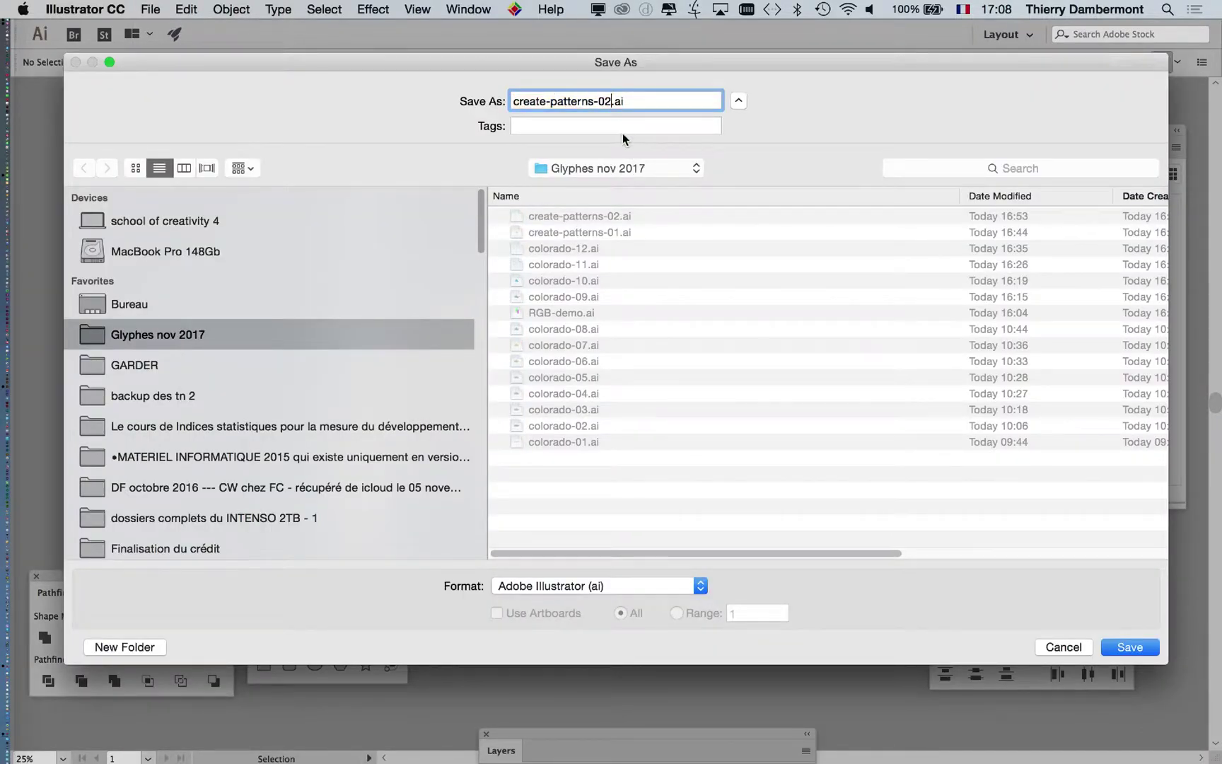
{"action": "left_click", "coordinate": [1155, 652]}
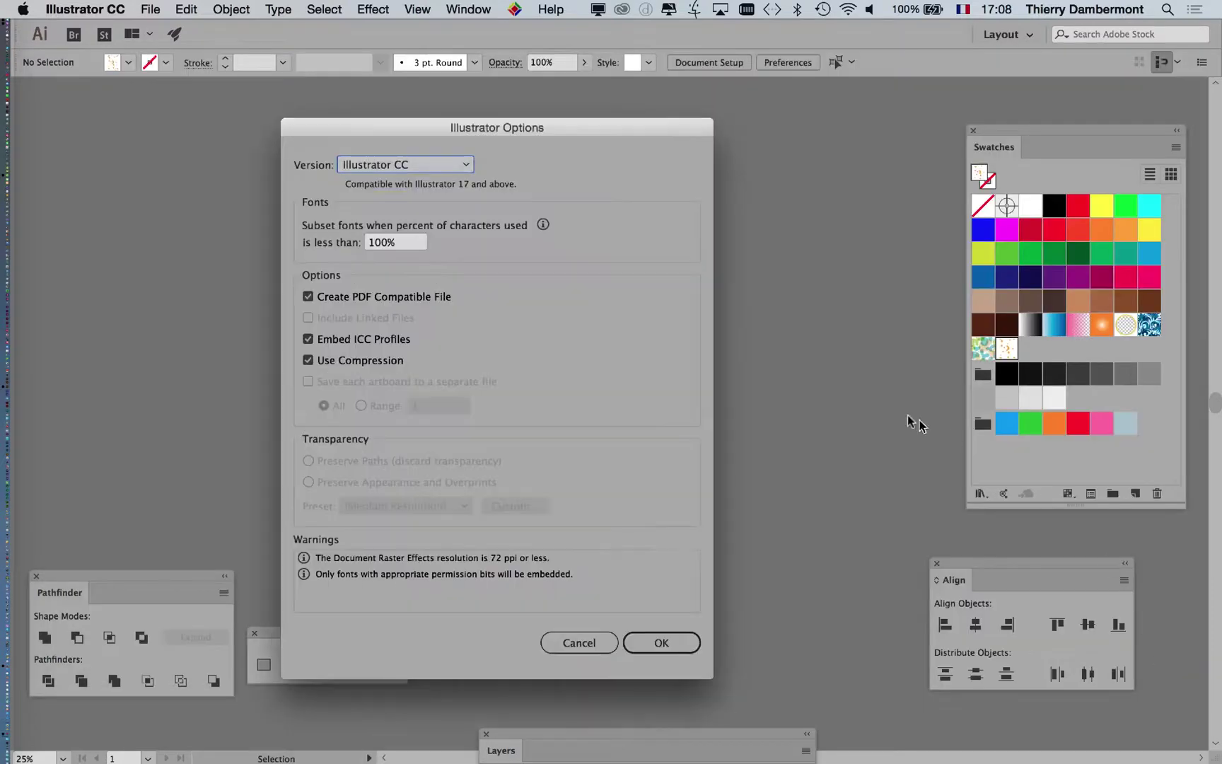
{"action": "left_click", "coordinate": [682, 645]}
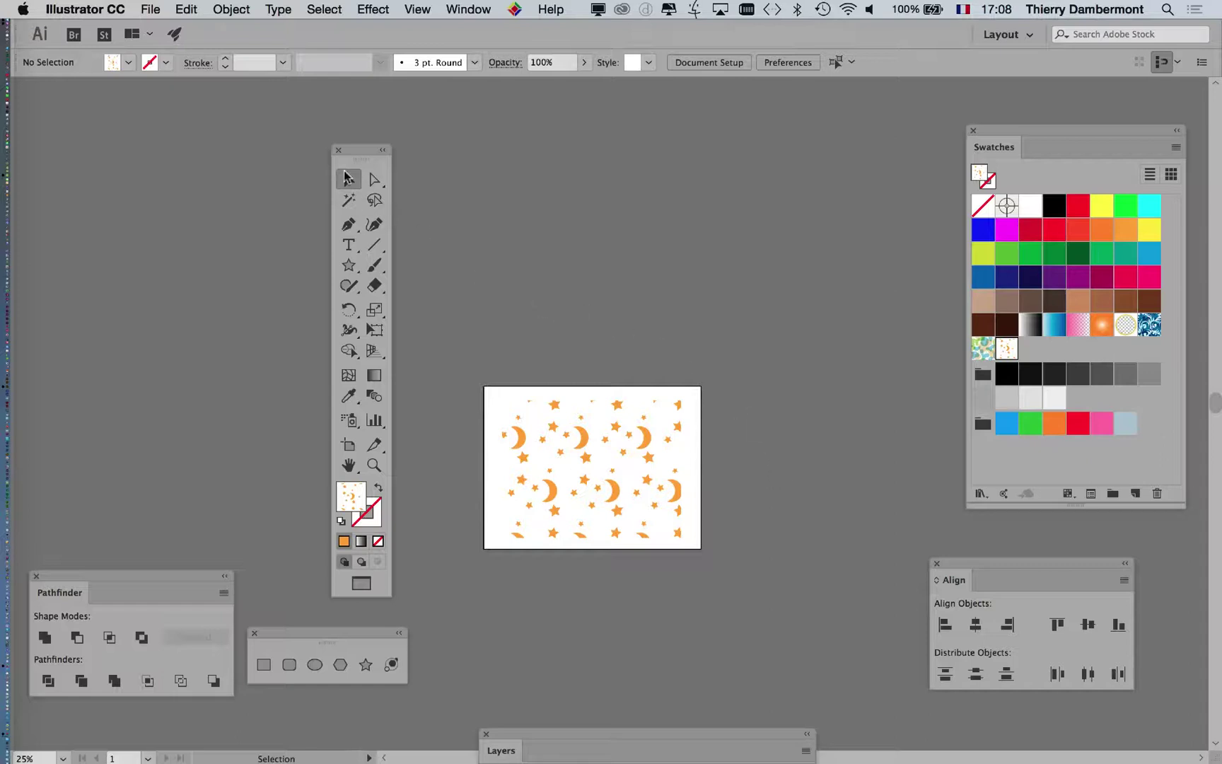
{"action": "left_click_drag", "start_coordinate": [357, 150], "coordinate": [116, 116]}
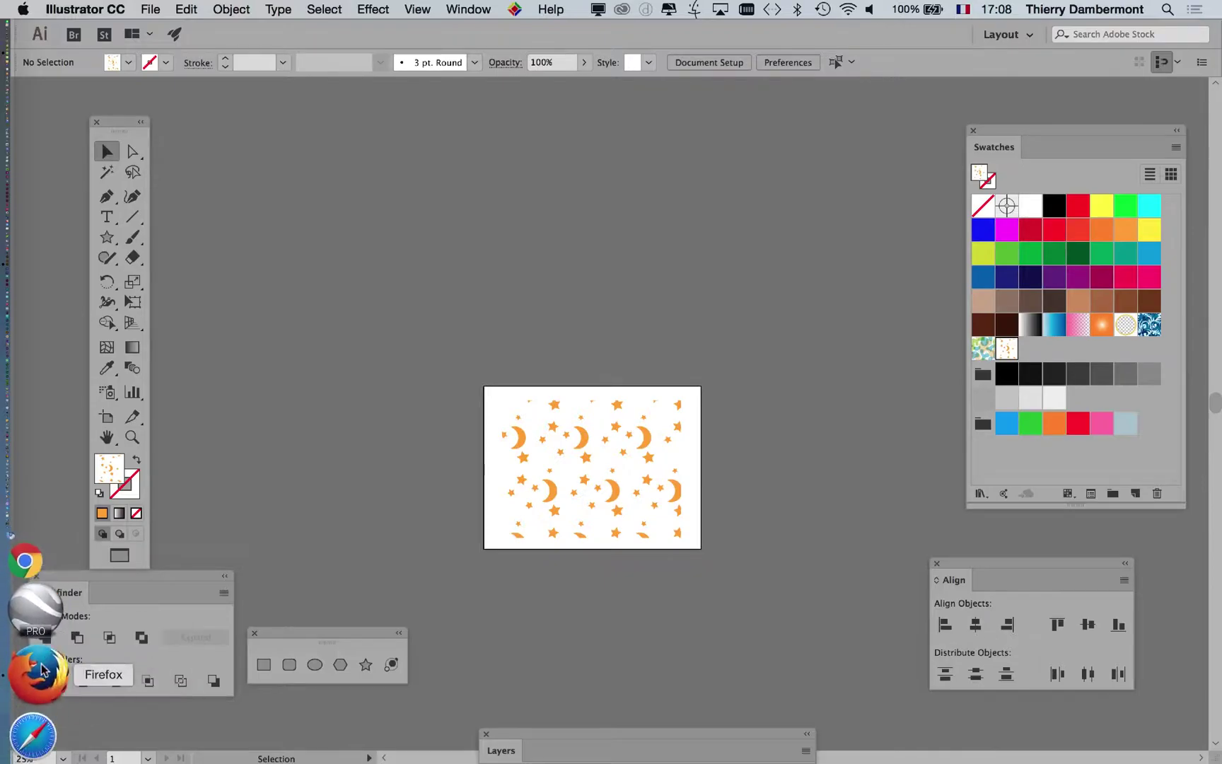
- Switch to Firefox and search Google Images for teddy bear "public domain"
{"action": "left_click", "coordinate": [39, 670]}
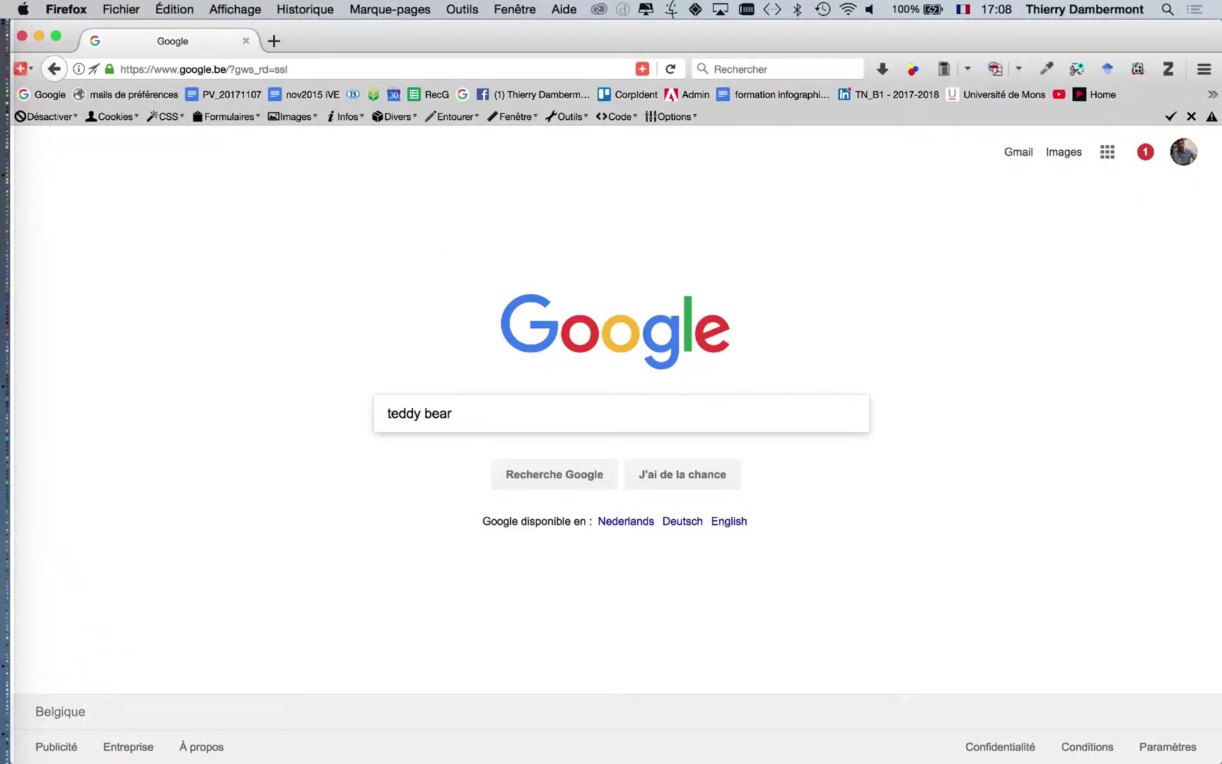
{"action": "type", "text": "public domain"}
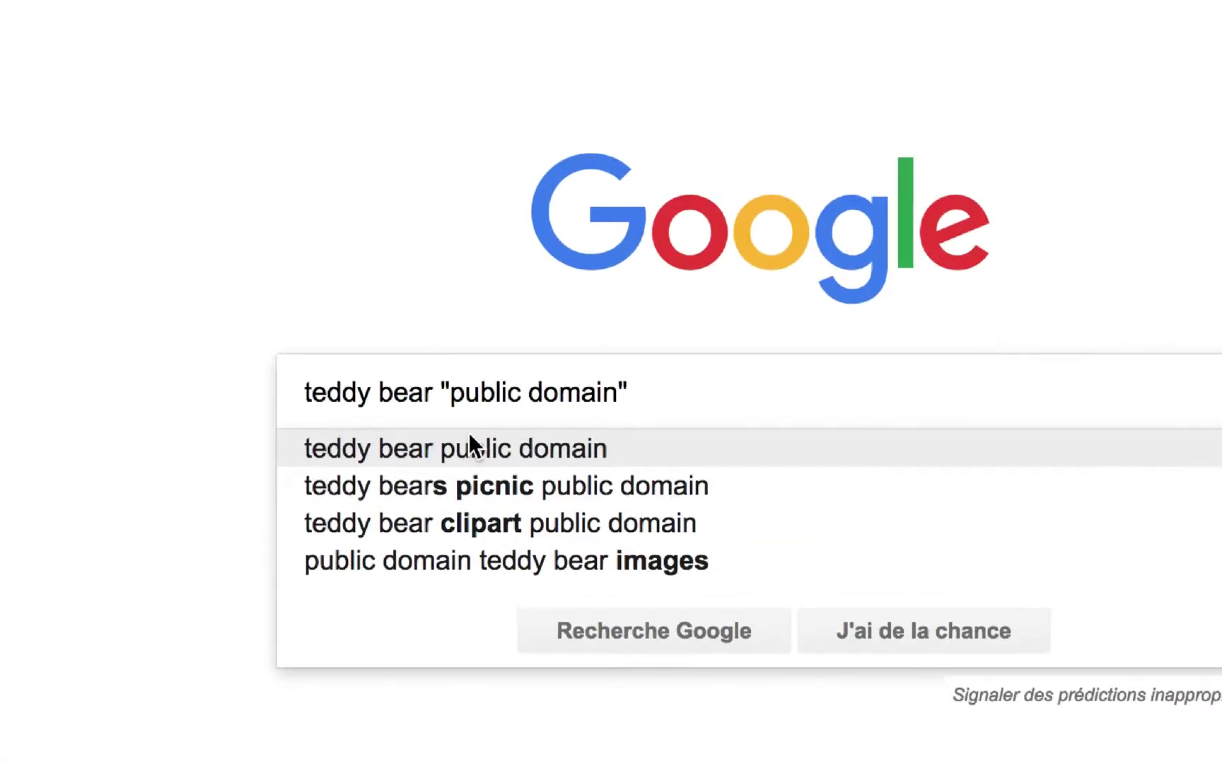
{"action": "key", "text": "Return"}
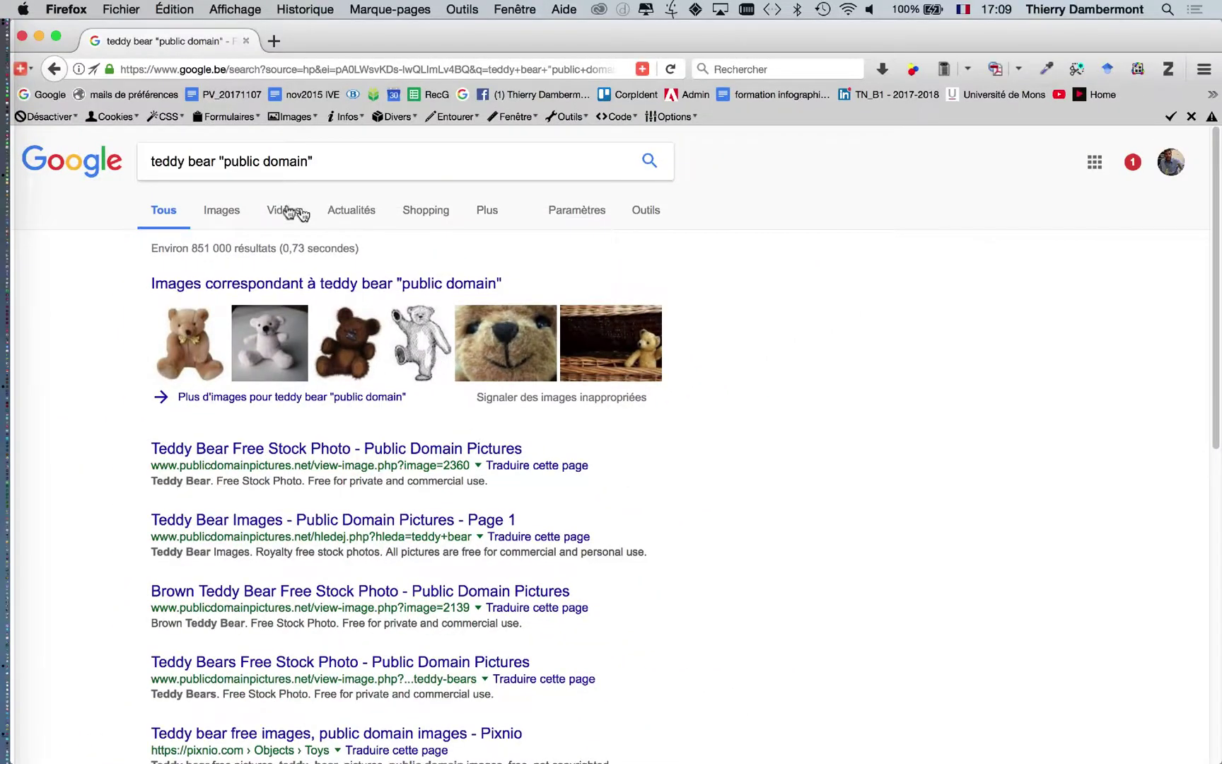
{"action": "left_click", "coordinate": [230, 219]}
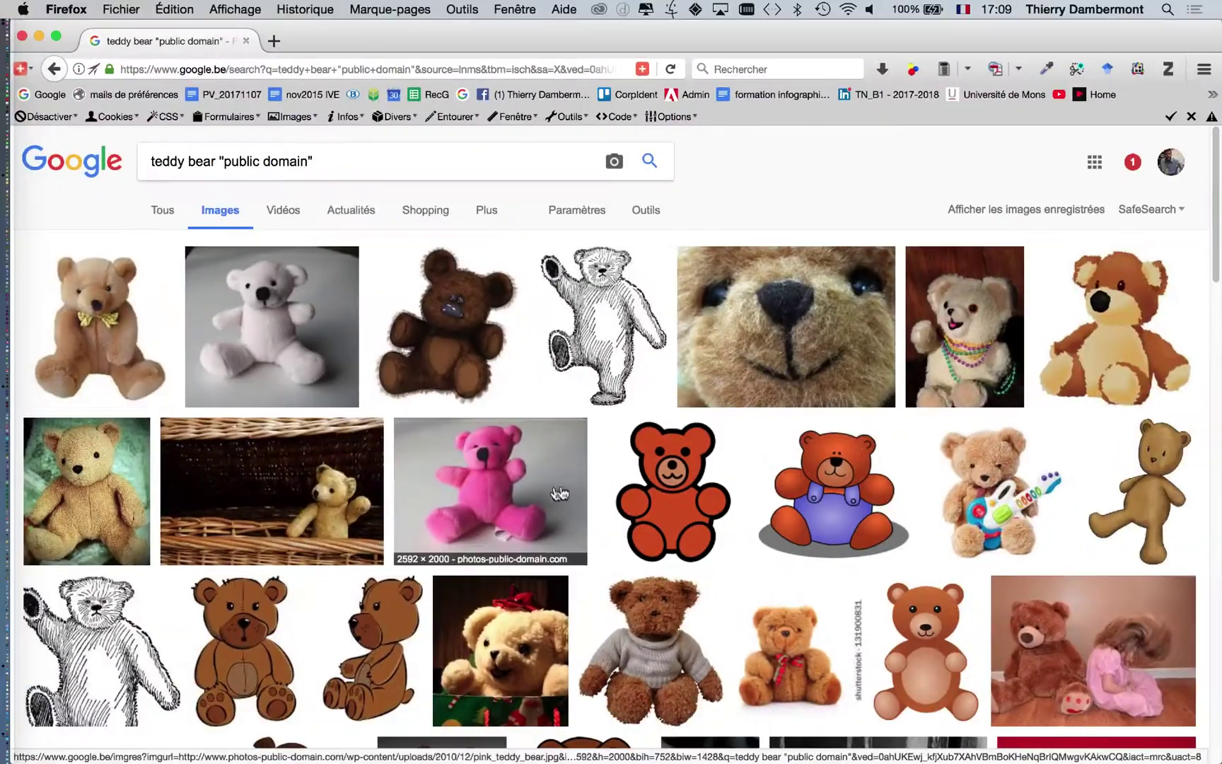
- Browse the teddy bear results and open the full image of the seated bear with the yellow bow tie
{"action": "scroll", "coordinate": [966, 760], "scroll_direction": "down", "scroll_amount": 3}
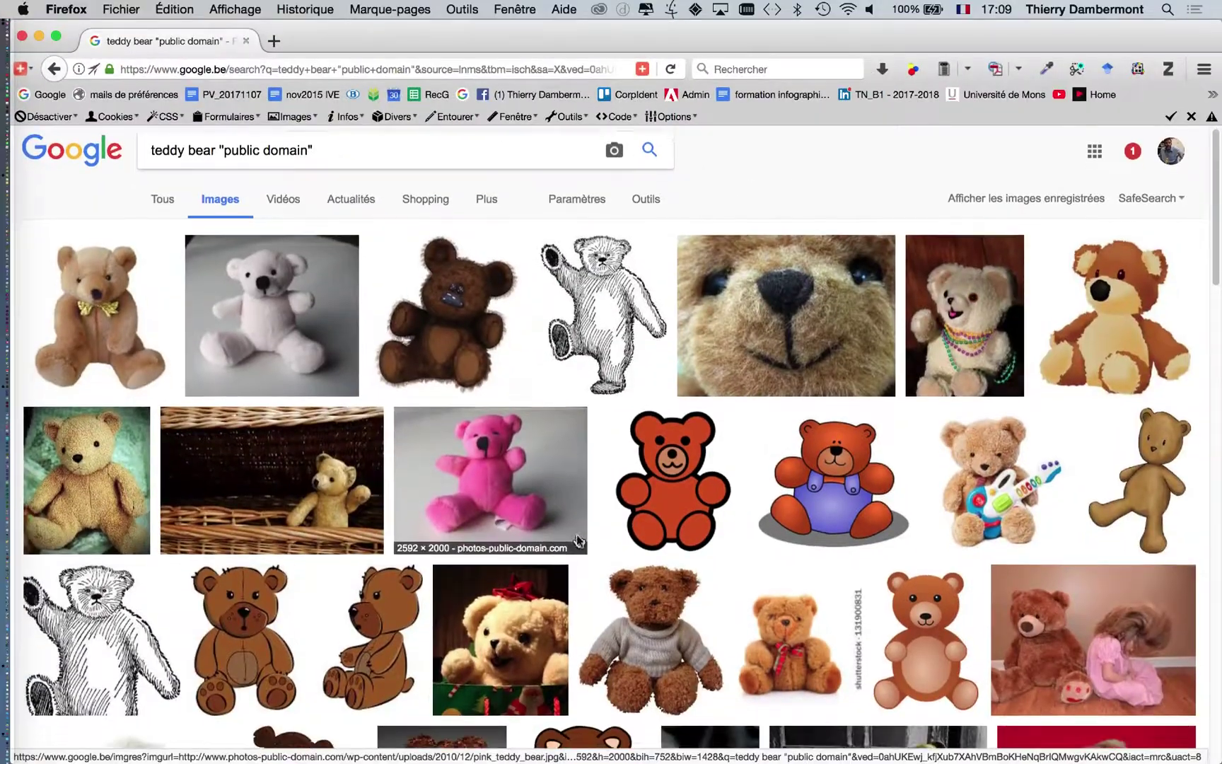
{"action": "scroll", "coordinate": [573, 566], "scroll_direction": "down", "scroll_amount": 5}
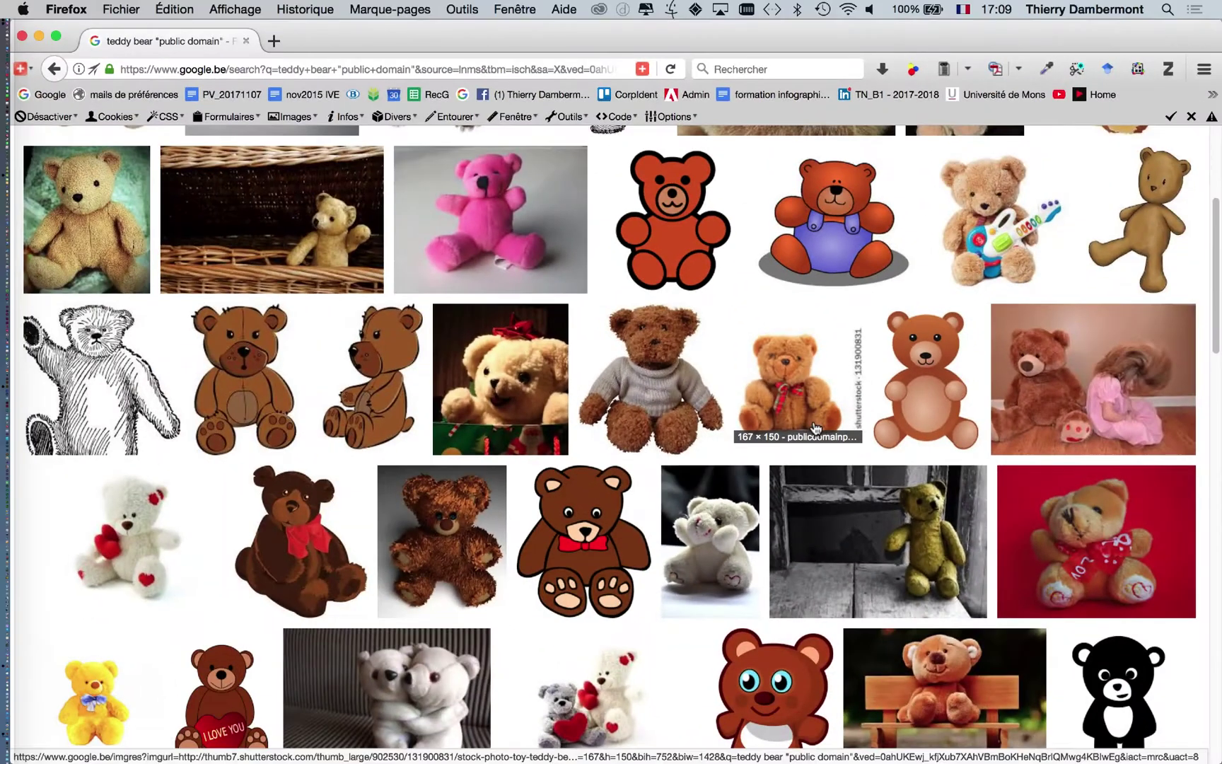
{"action": "scroll", "coordinate": [797, 442], "scroll_direction": "down", "scroll_amount": 5}
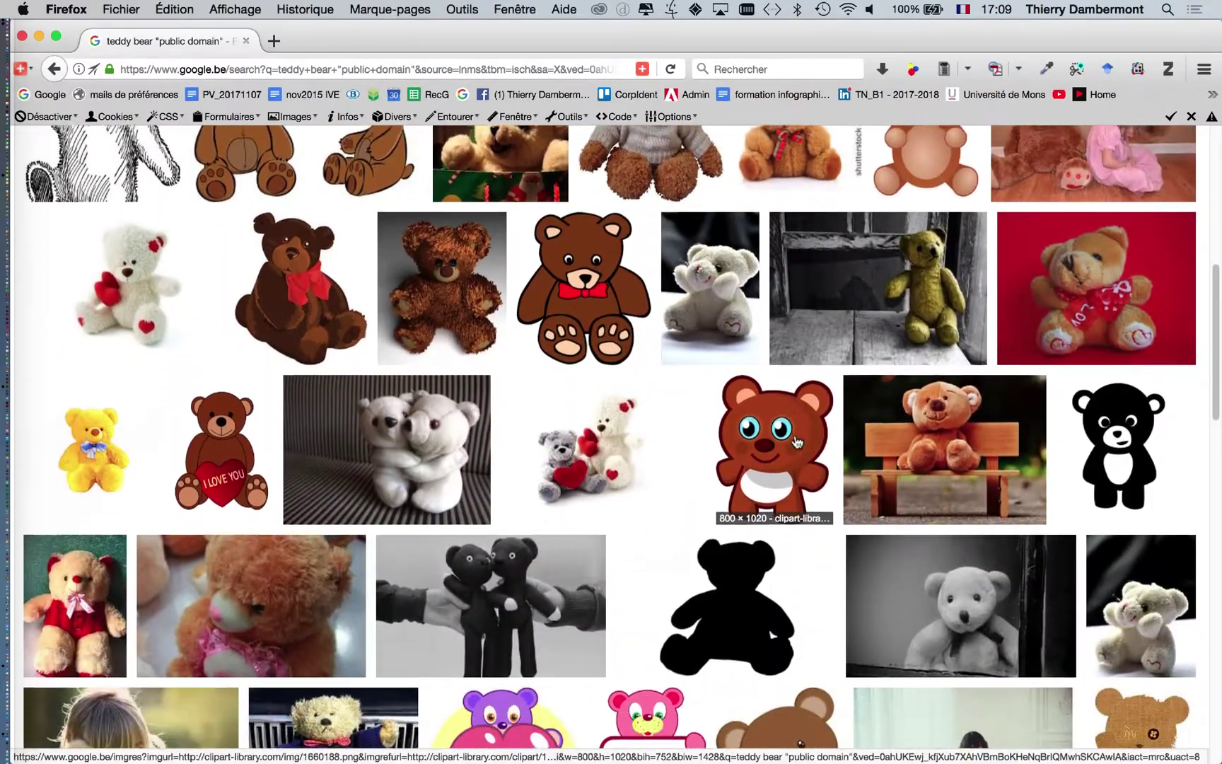
{"action": "scroll", "coordinate": [796, 442], "scroll_direction": "down", "scroll_amount": 2}
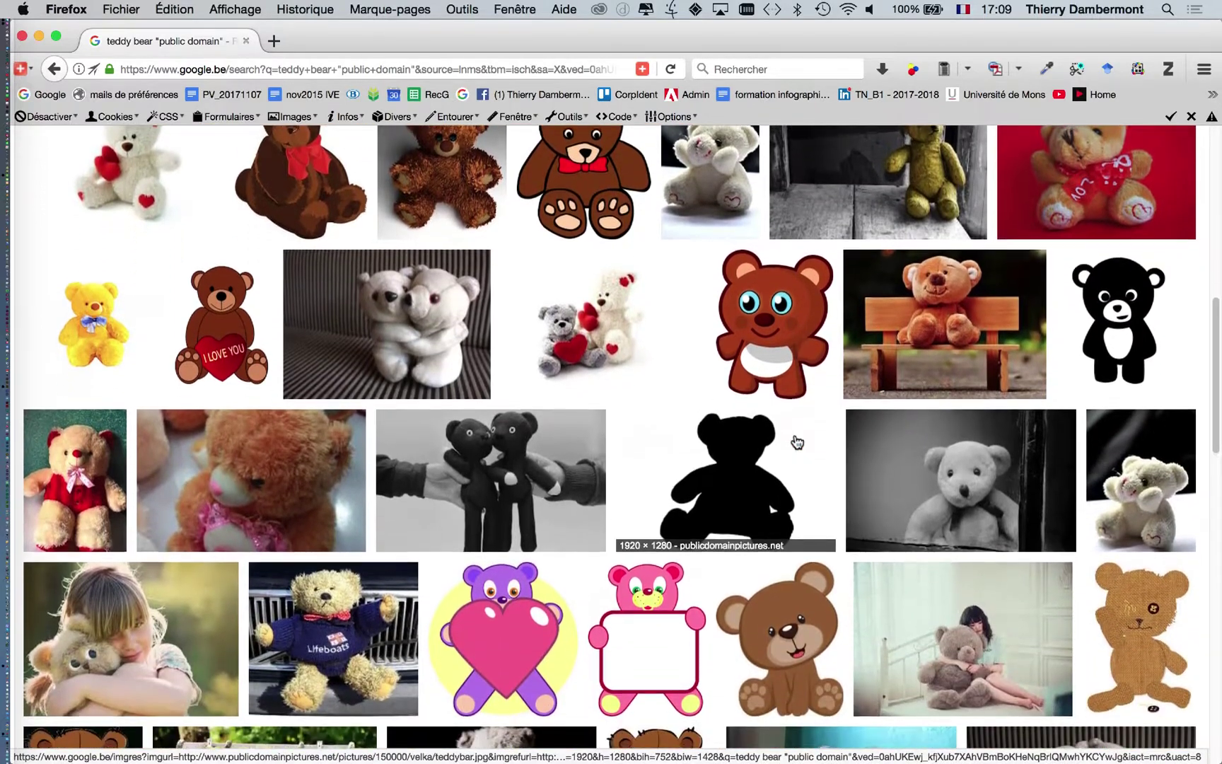
{"action": "scroll", "coordinate": [797, 442], "scroll_direction": "down", "scroll_amount": 1}
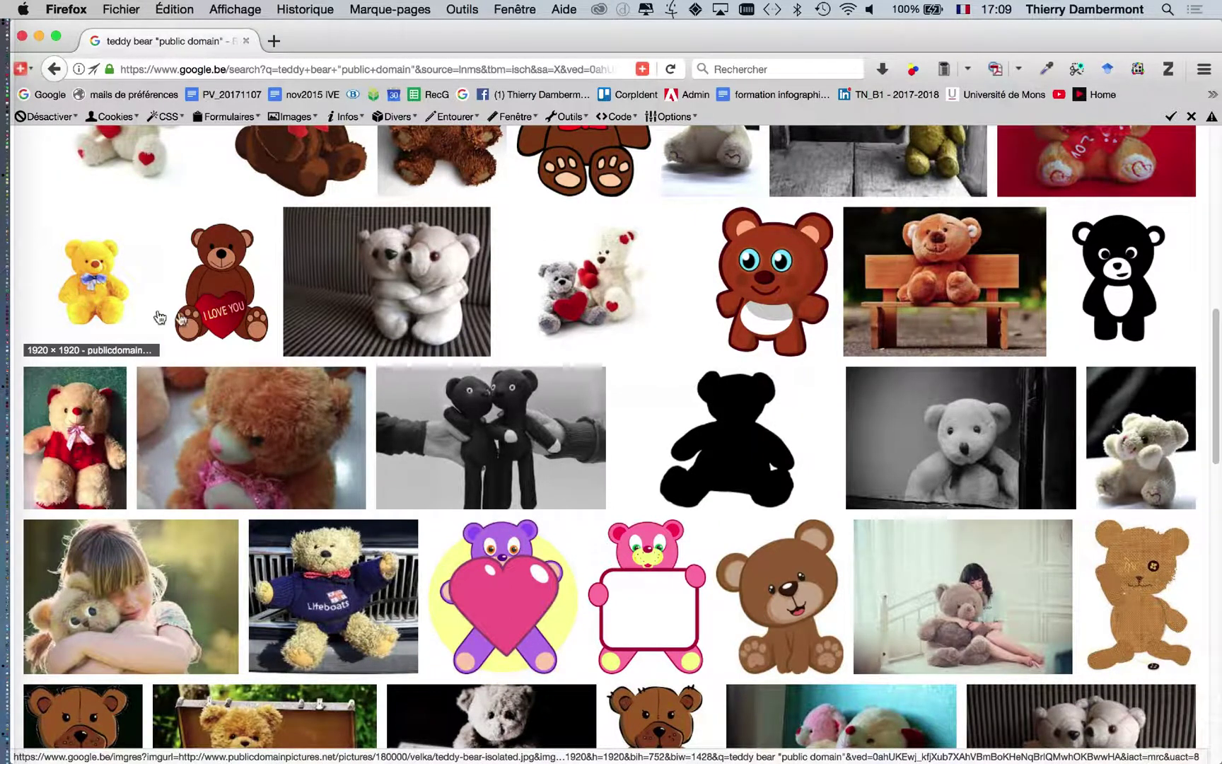
{"action": "scroll", "coordinate": [159, 317], "scroll_direction": "up", "scroll_amount": 10}
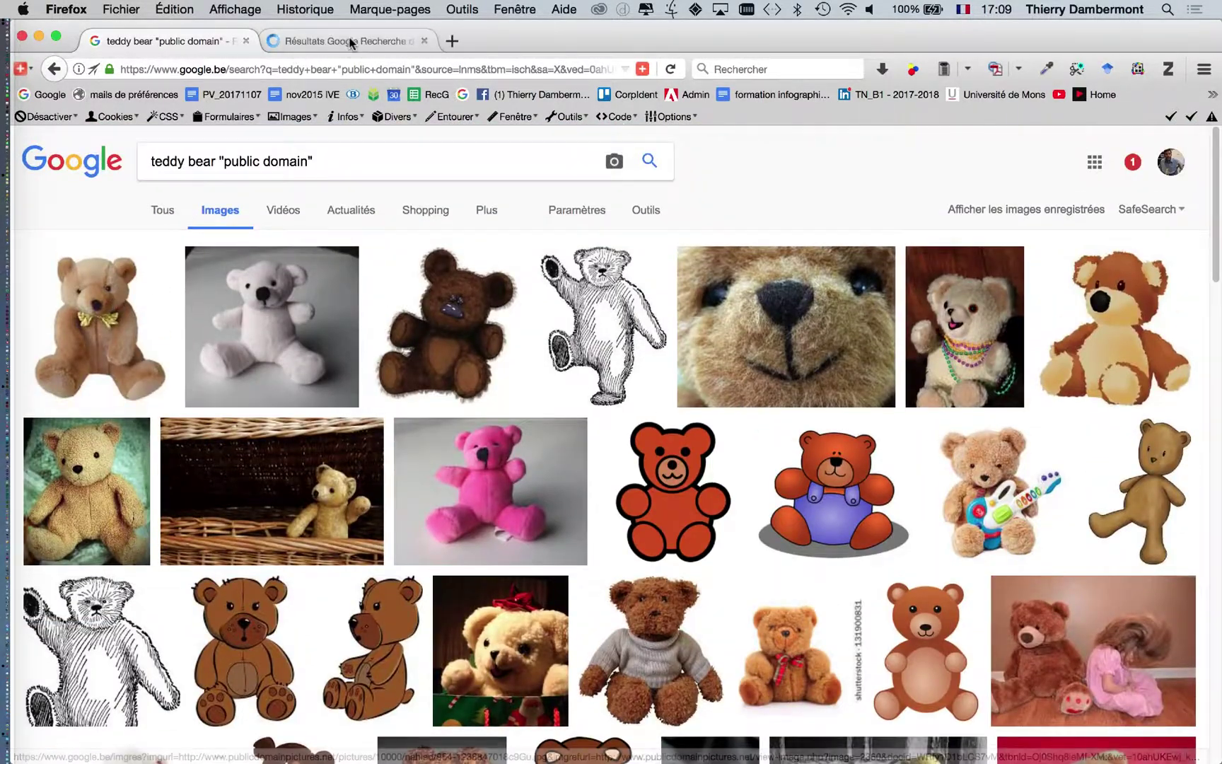
{"action": "left_click", "coordinate": [357, 41]}
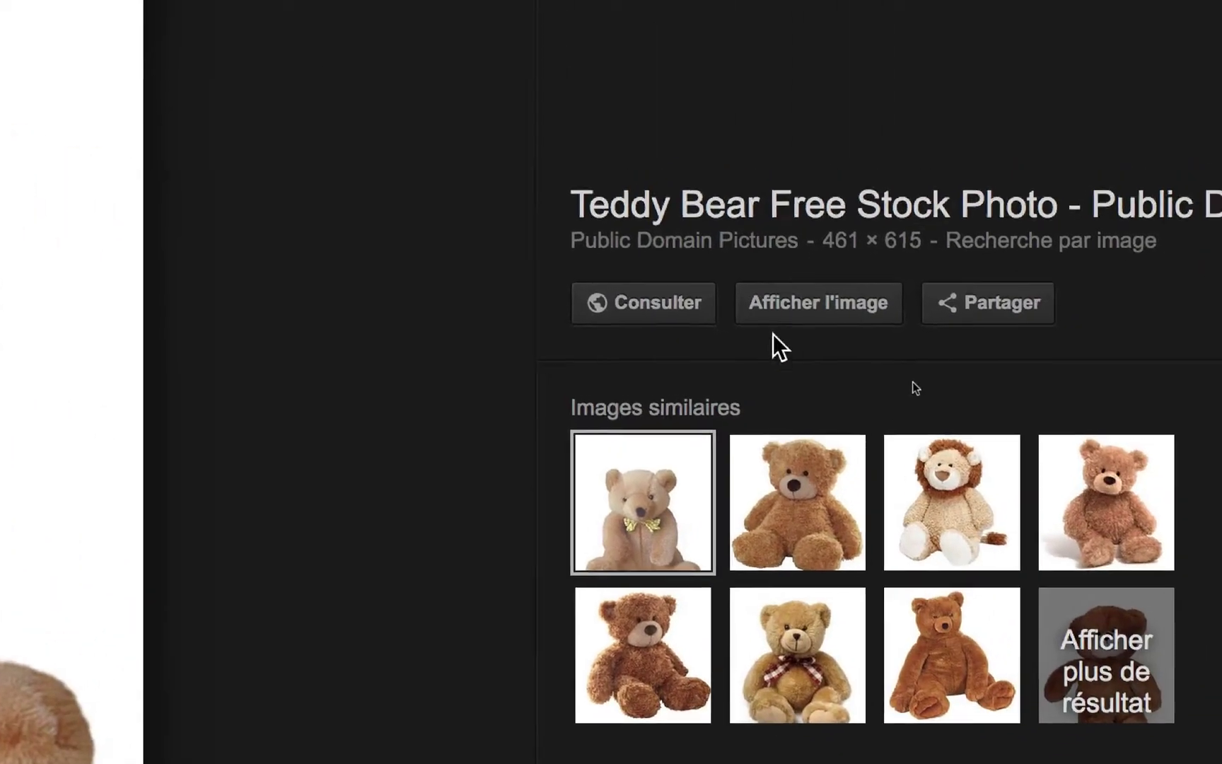
{"action": "left_click", "coordinate": [799, 311]}
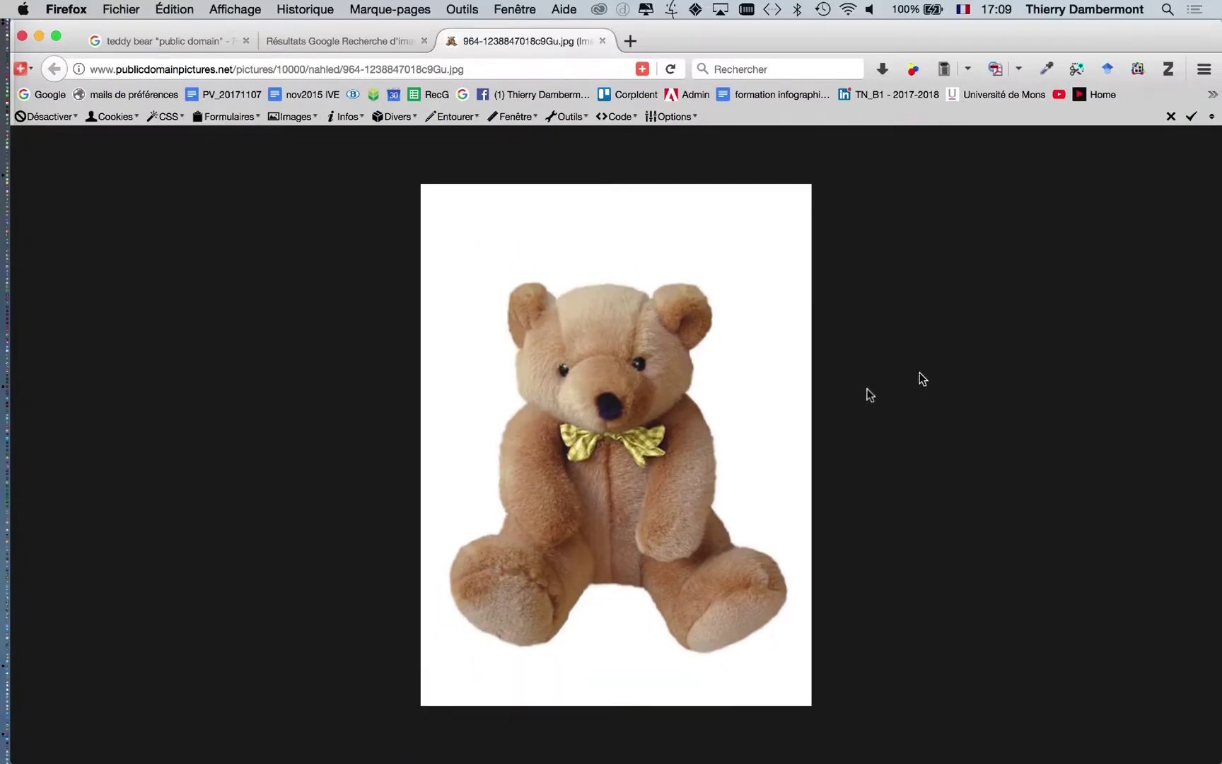
- Save the bear image as teddy-bear.jpg in the Glyphes nov 2017 folder
{"action": "right_click", "coordinate": [633, 351]}
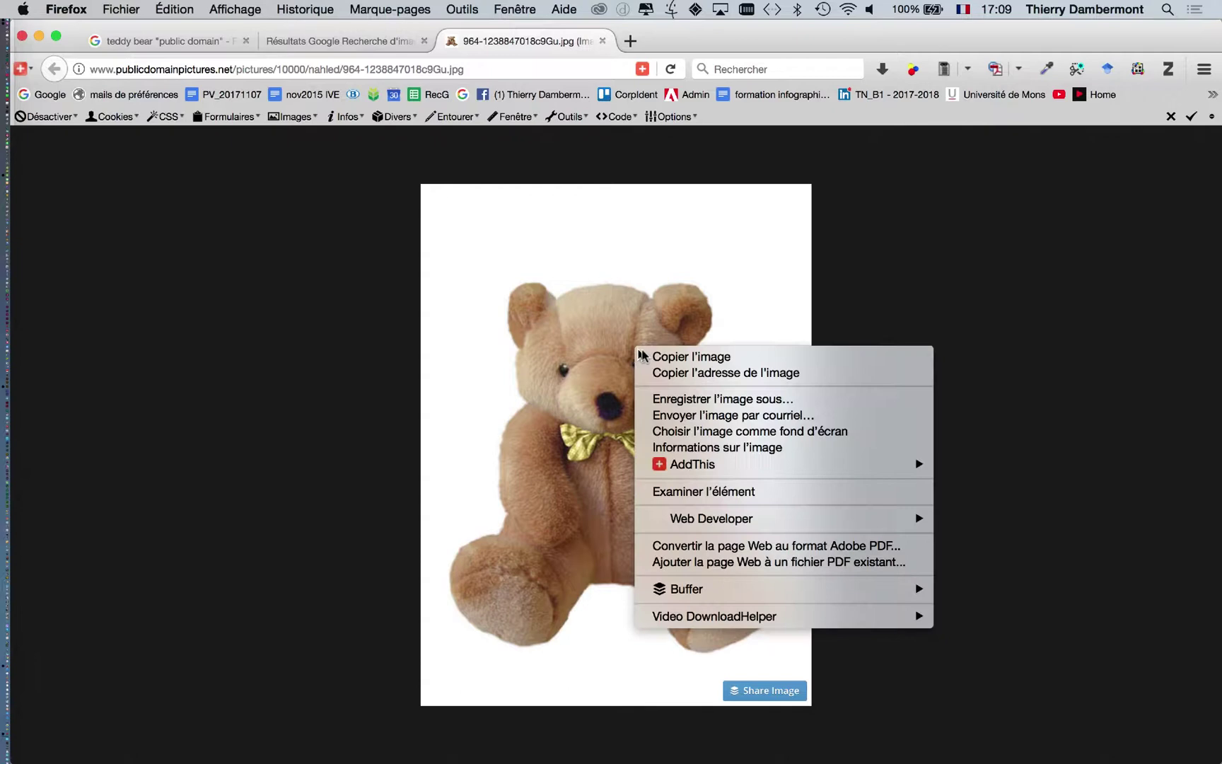
{"action": "left_click", "coordinate": [706, 400]}
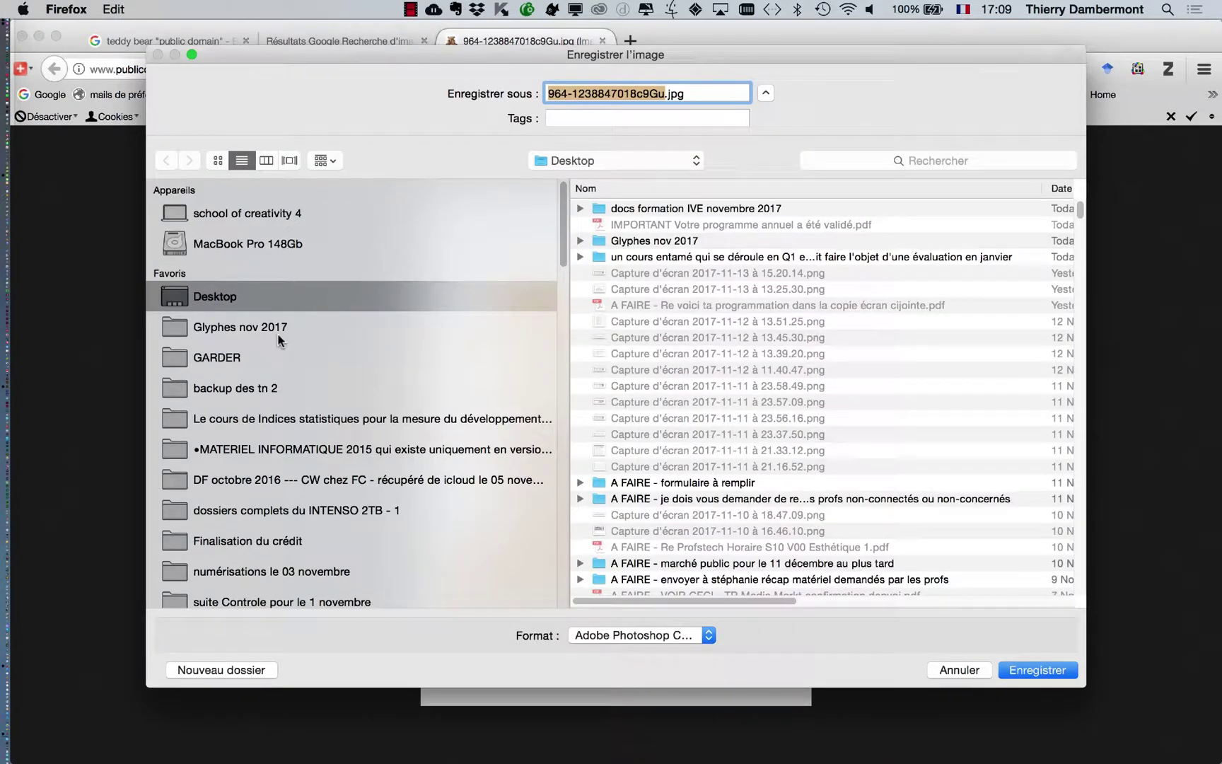
{"action": "left_click", "coordinate": [323, 327]}
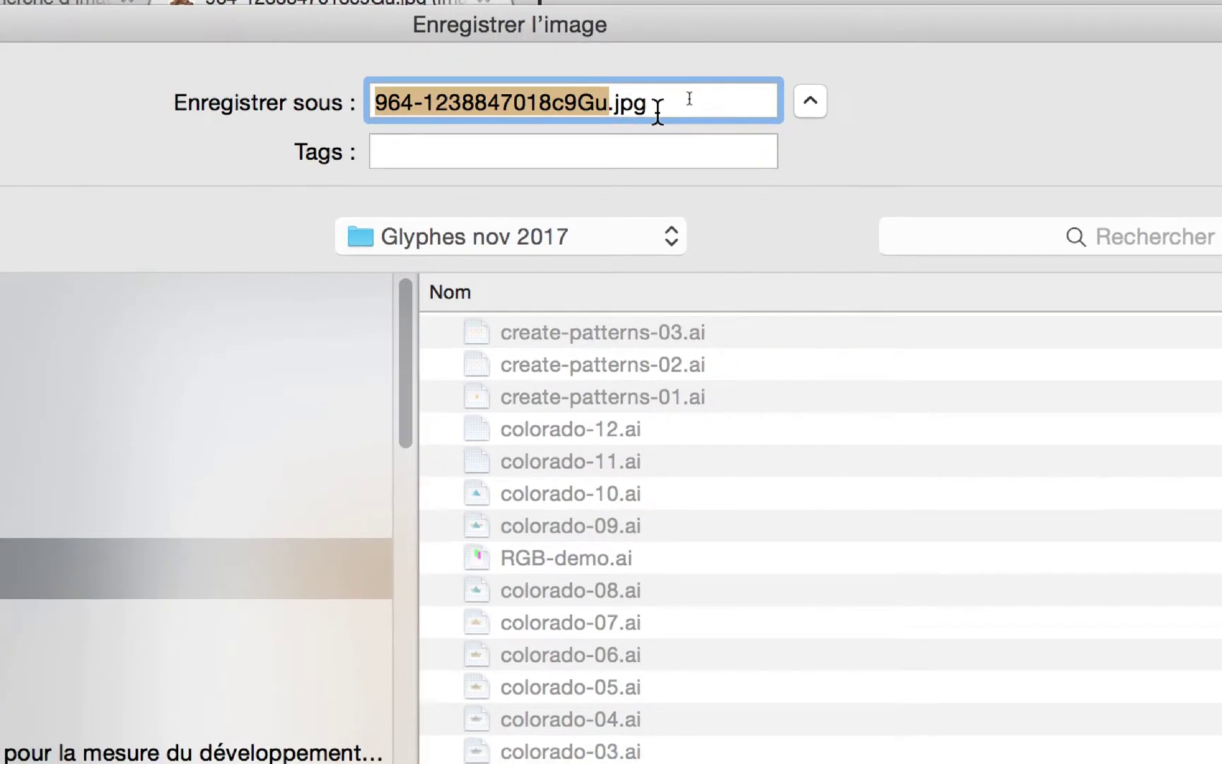
{"action": "type", "text": "teddy-bear"}
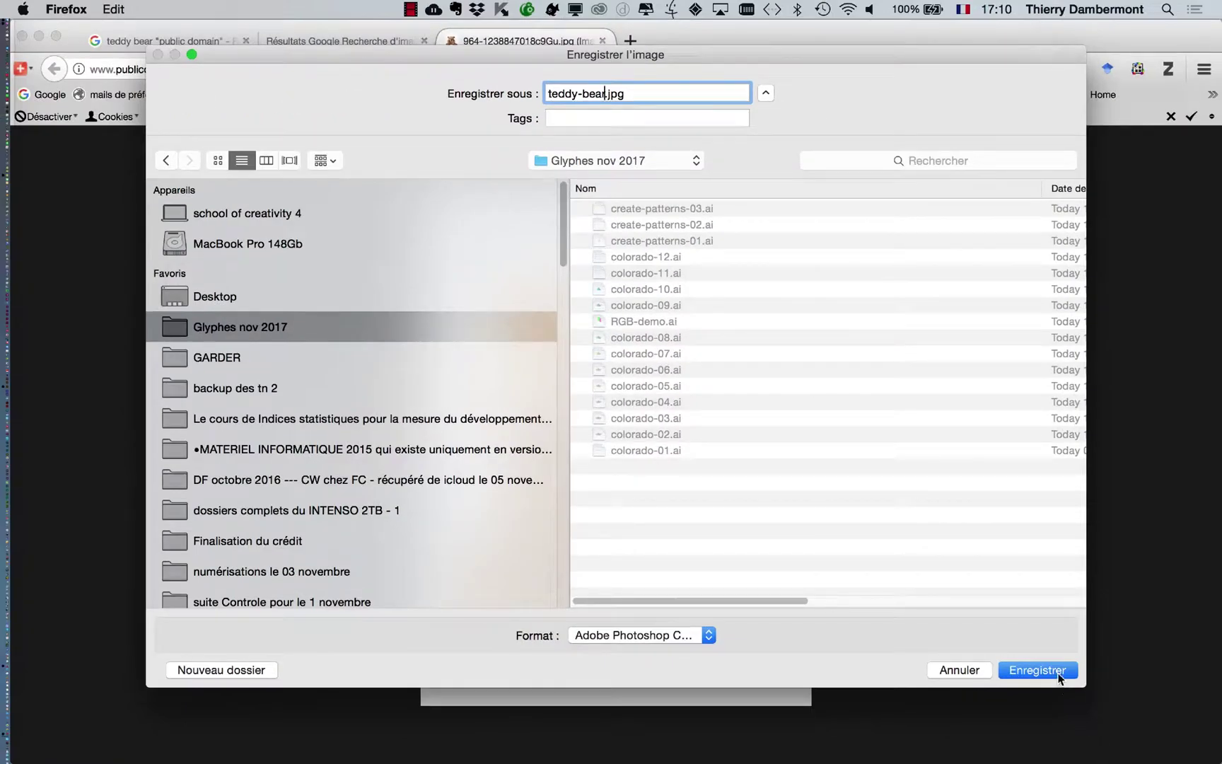
{"action": "left_click", "coordinate": [1059, 675]}
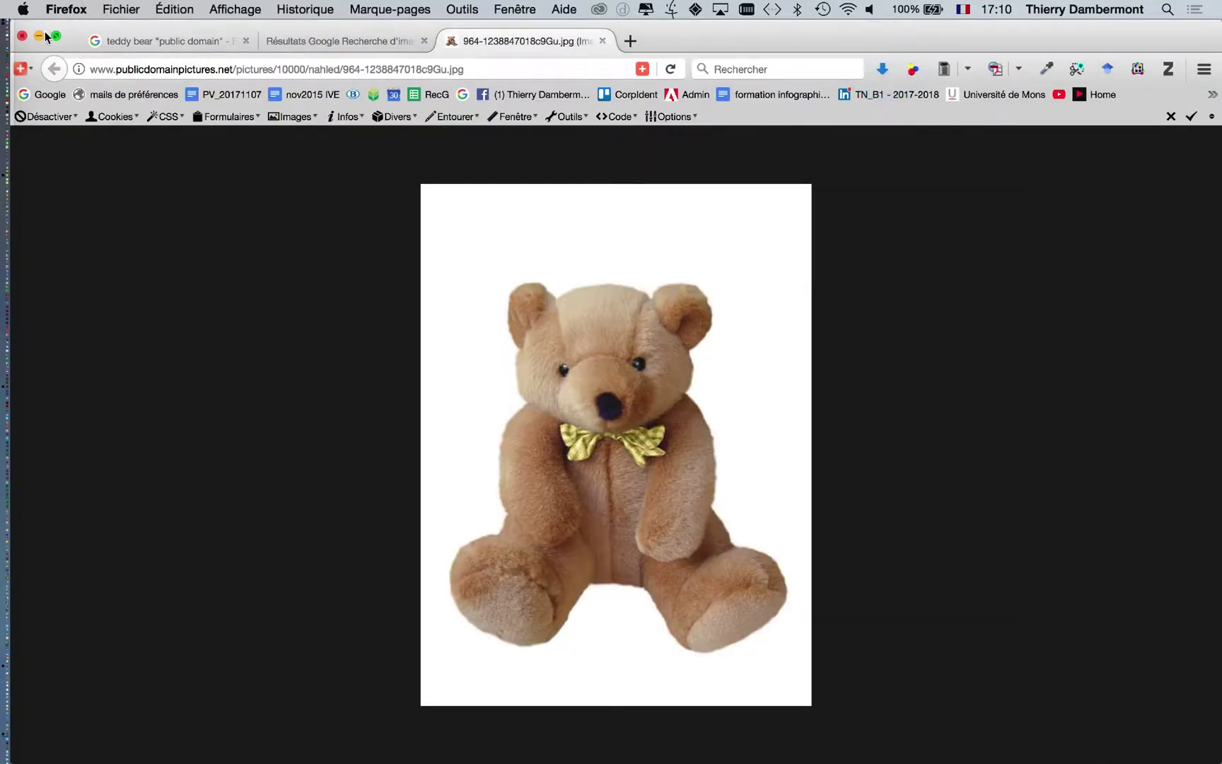
- Launch Adobe Photoshop CC 2017, switch to it and hide the other applications
{"action": "key", "text": "super+Tab"}
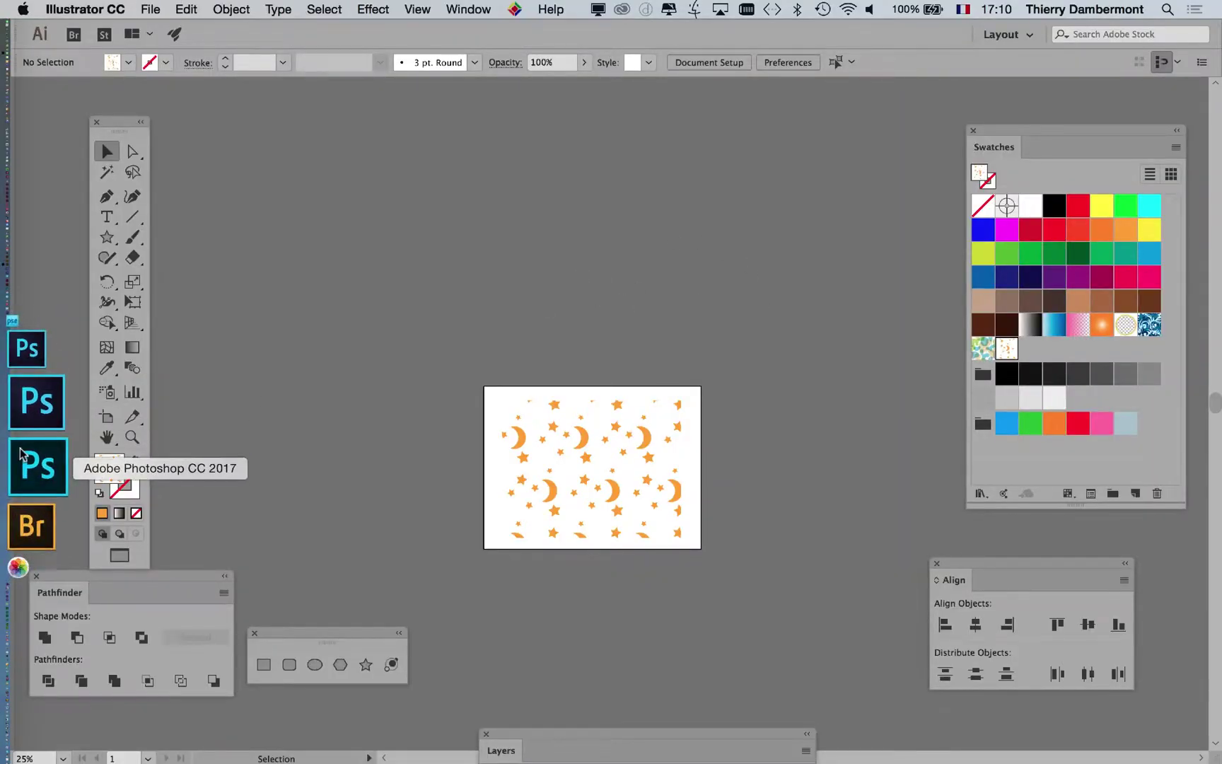
{"action": "left_click", "coordinate": [21, 454]}
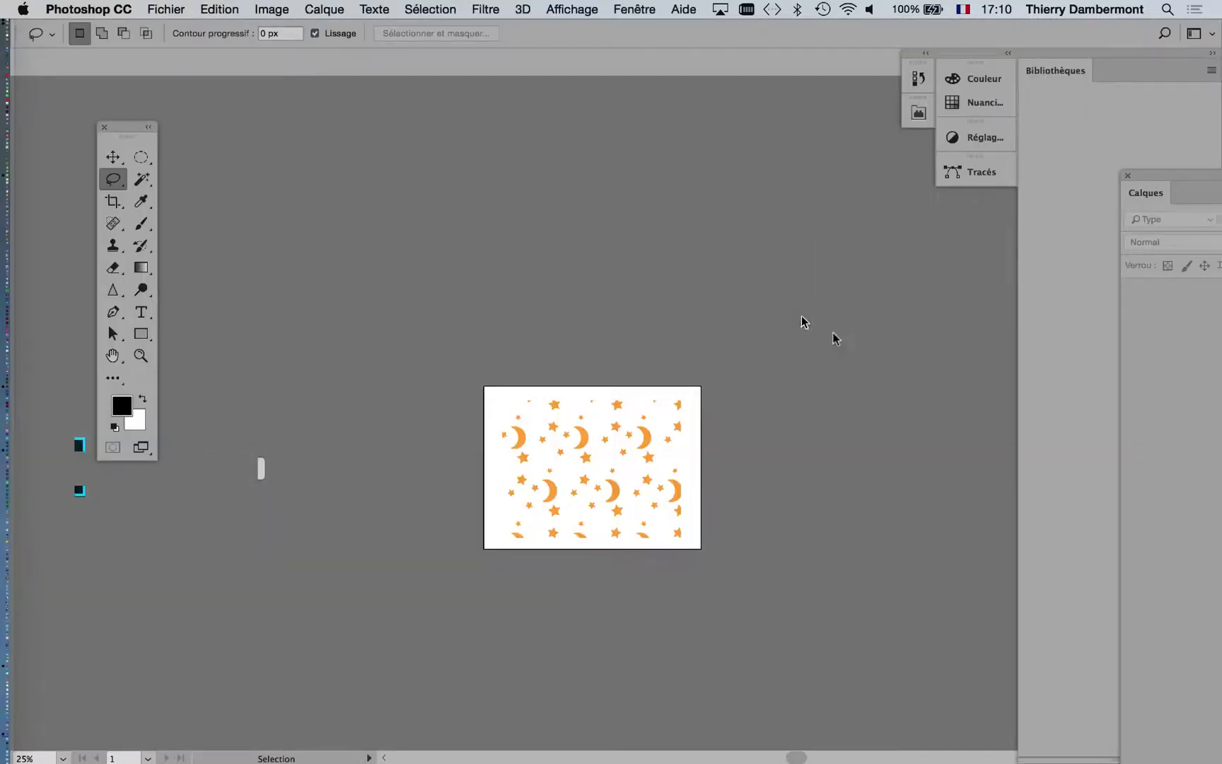
{"action": "key", "text": "super+Tab"}
{"action": "left_click", "coordinate": [295, 394]}
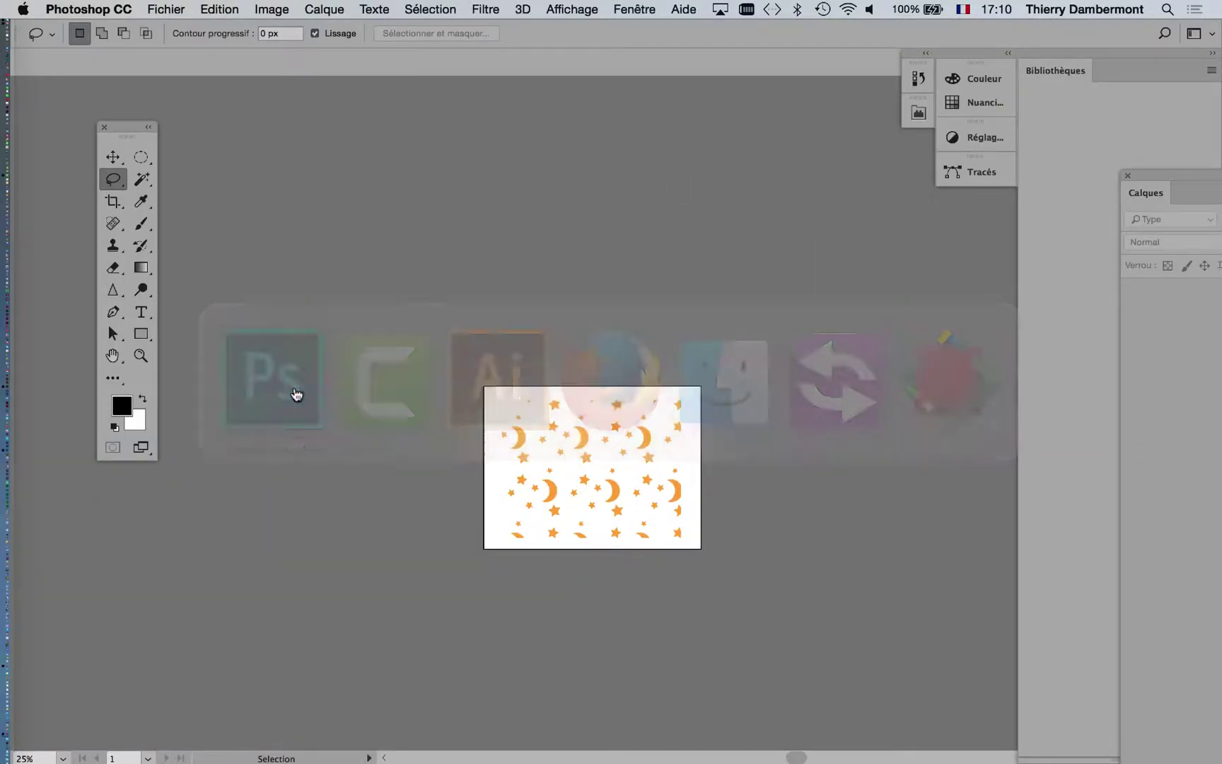
{"action": "key", "text": "super+q"}
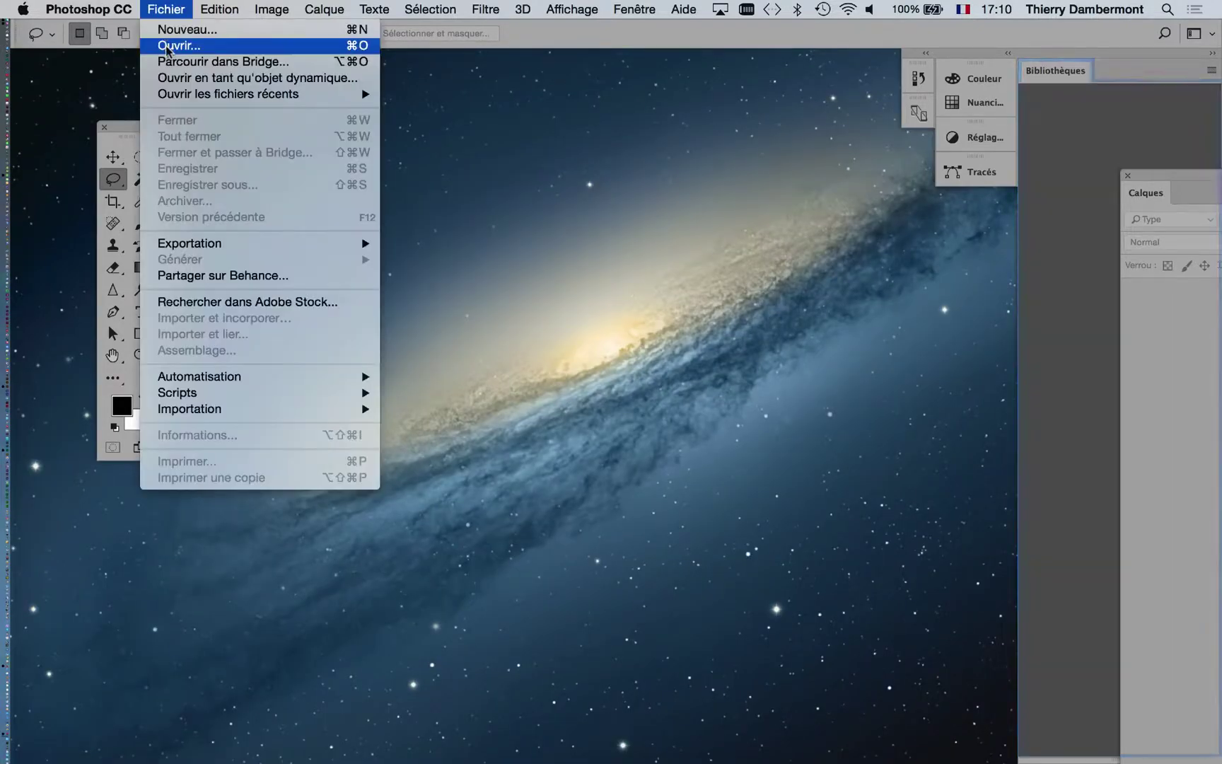
{"action": "left_click", "coordinate": [753, 207]}
{"action": "key", "text": "super+o"}
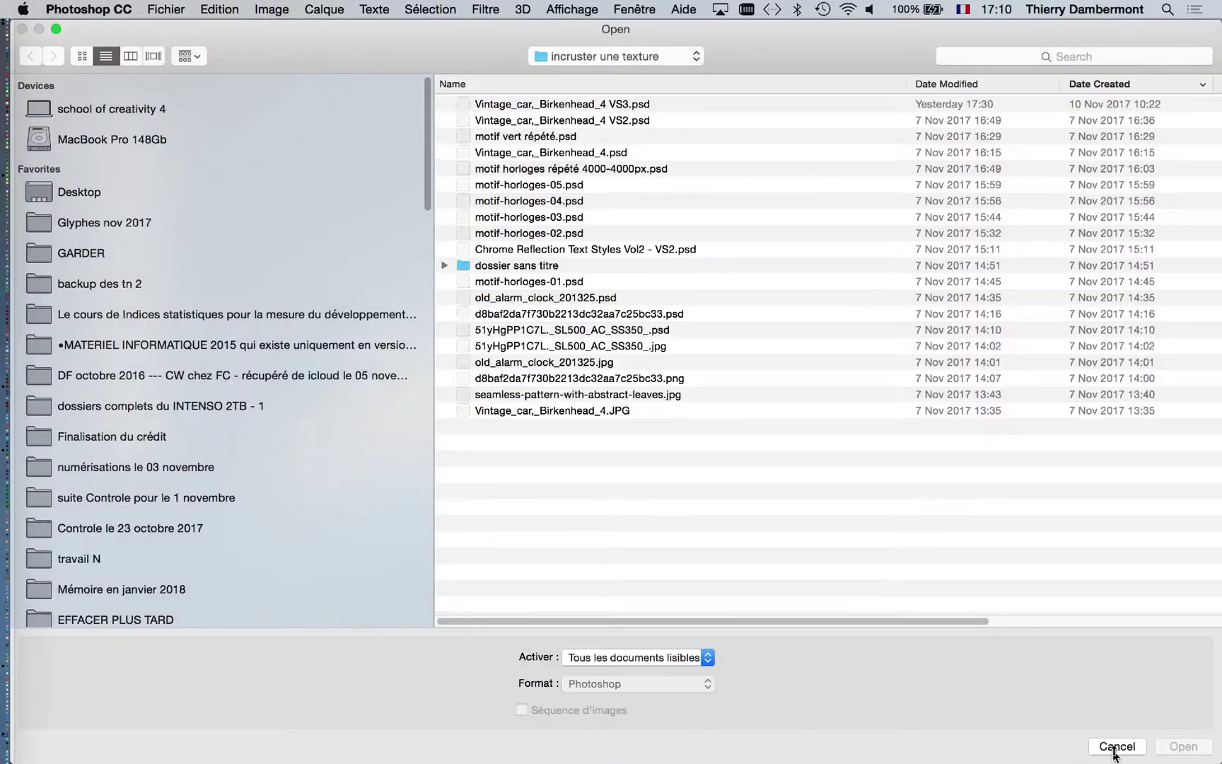
{"action": "left_click", "coordinate": [1115, 748]}
- Set the user interface language to Anglais in the Interface preferences
{"action": "left_click", "coordinate": [115, 7]}
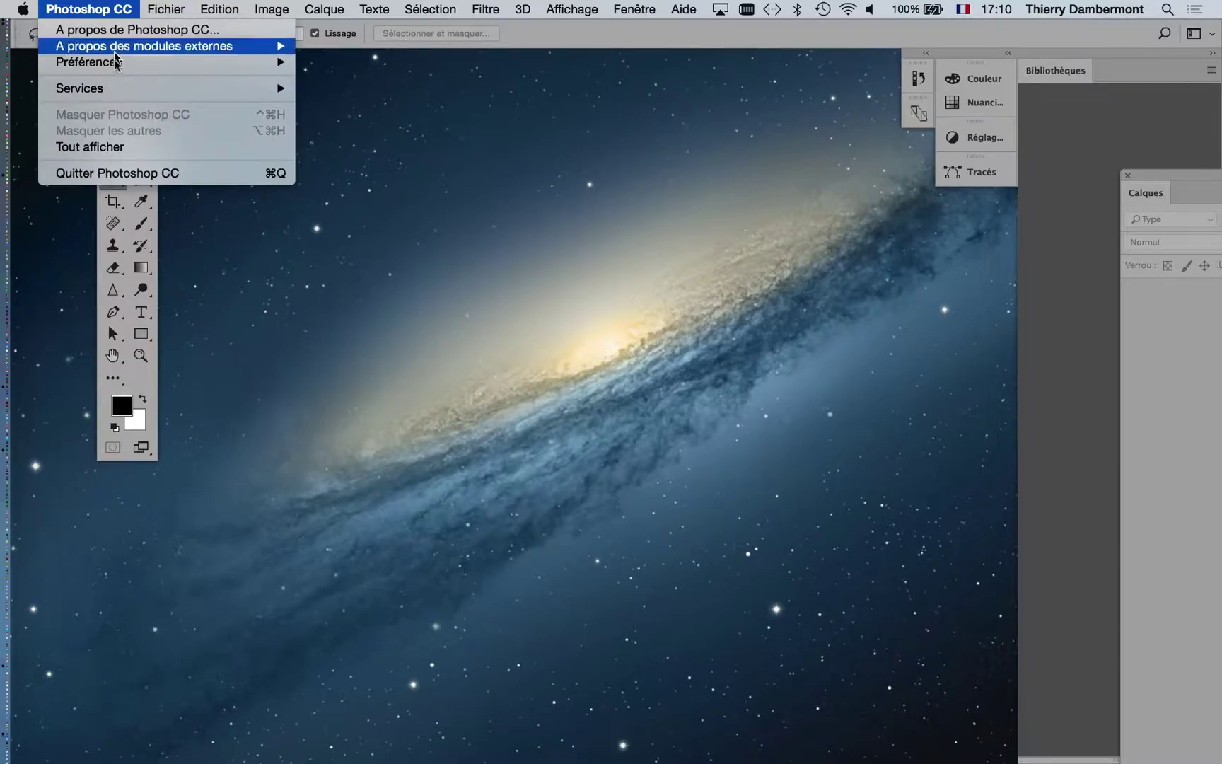
{"action": "mouse_move", "coordinate": [219, 63]}
{"action": "left_click", "coordinate": [364, 90]}
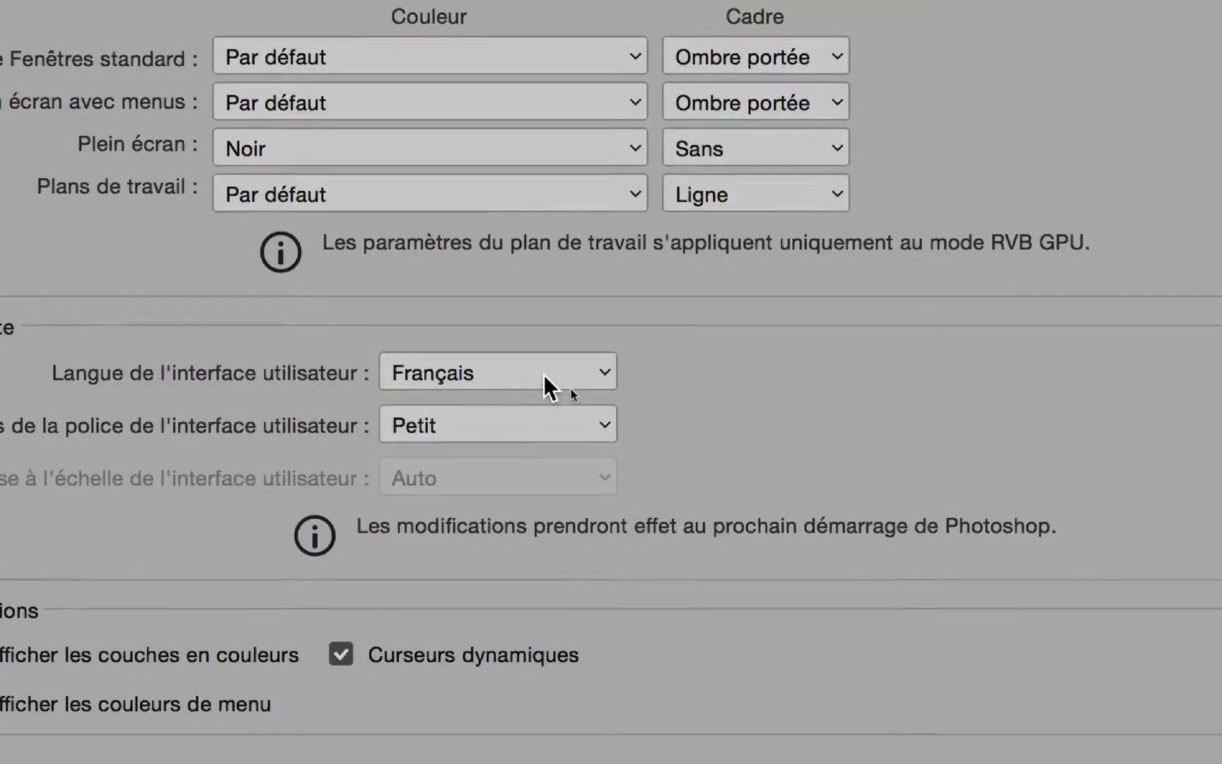
{"action": "left_click", "coordinate": [564, 388]}
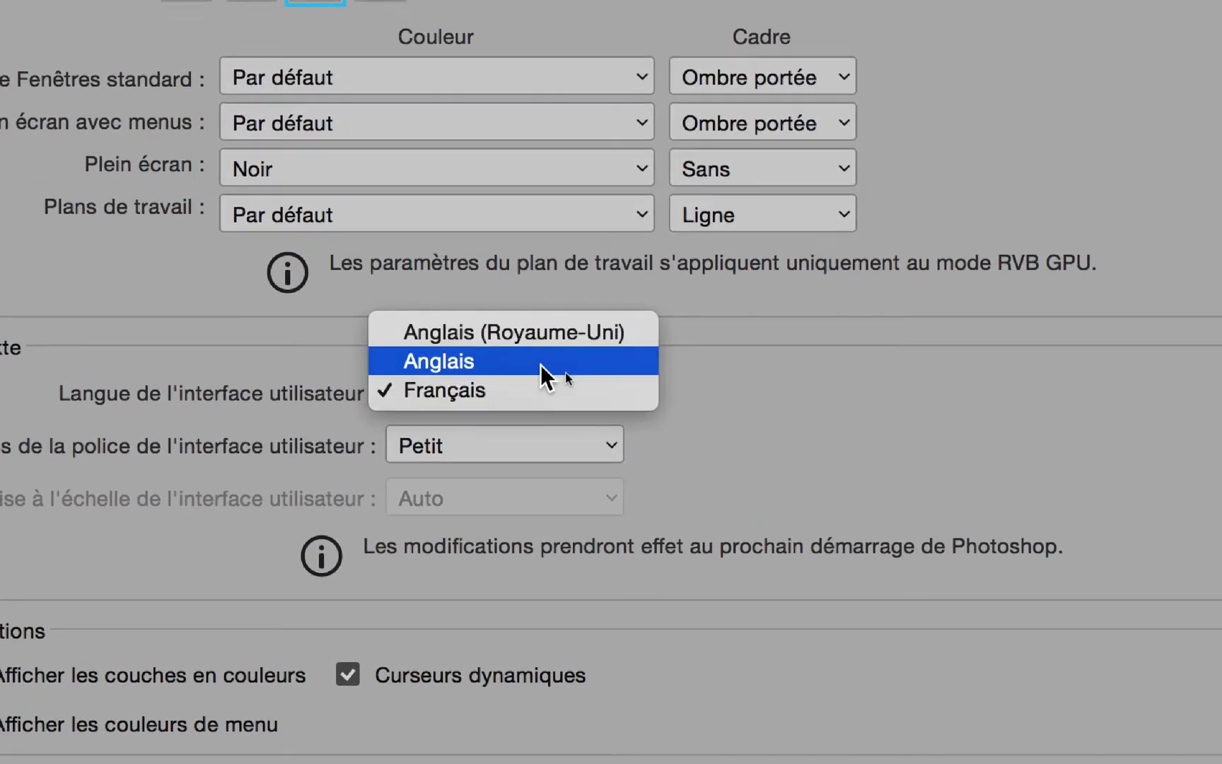
{"action": "left_click", "coordinate": [541, 346]}
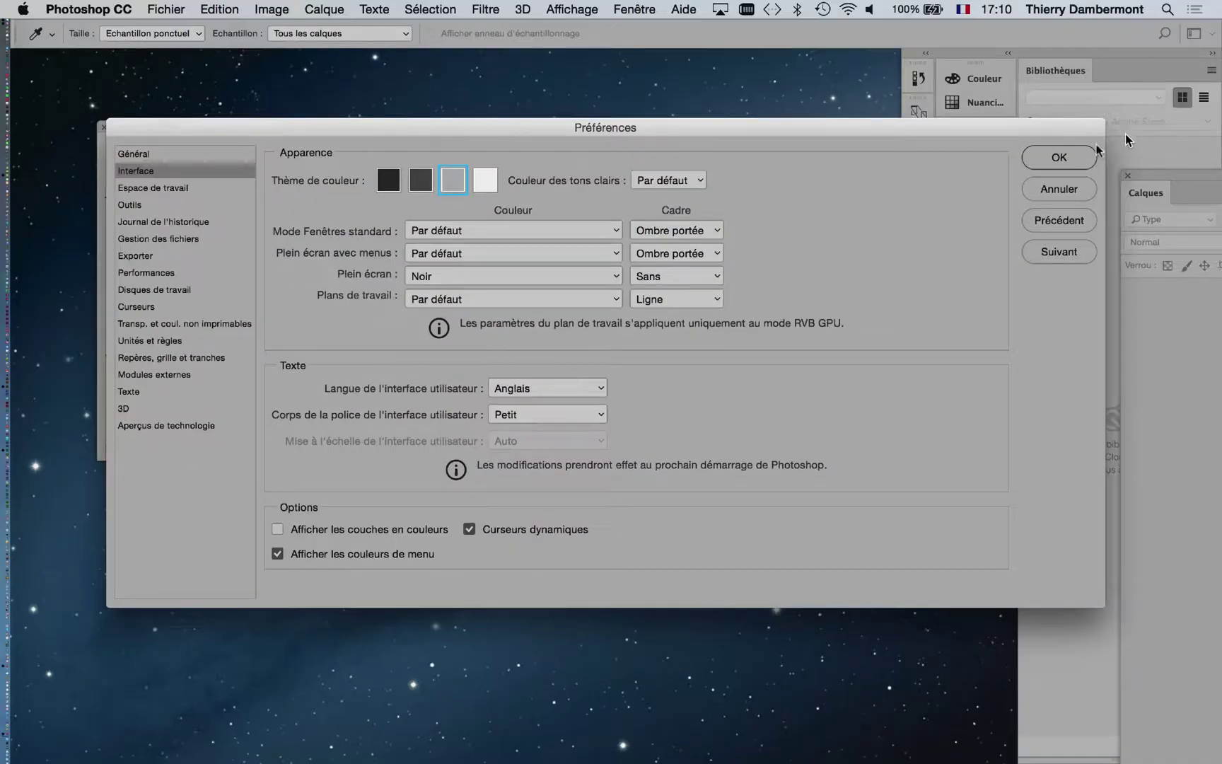
{"action": "left_click", "coordinate": [1065, 157]}
- Quit and relaunch Photoshop to apply the new interface language
{"action": "left_click", "coordinate": [120, 8]}
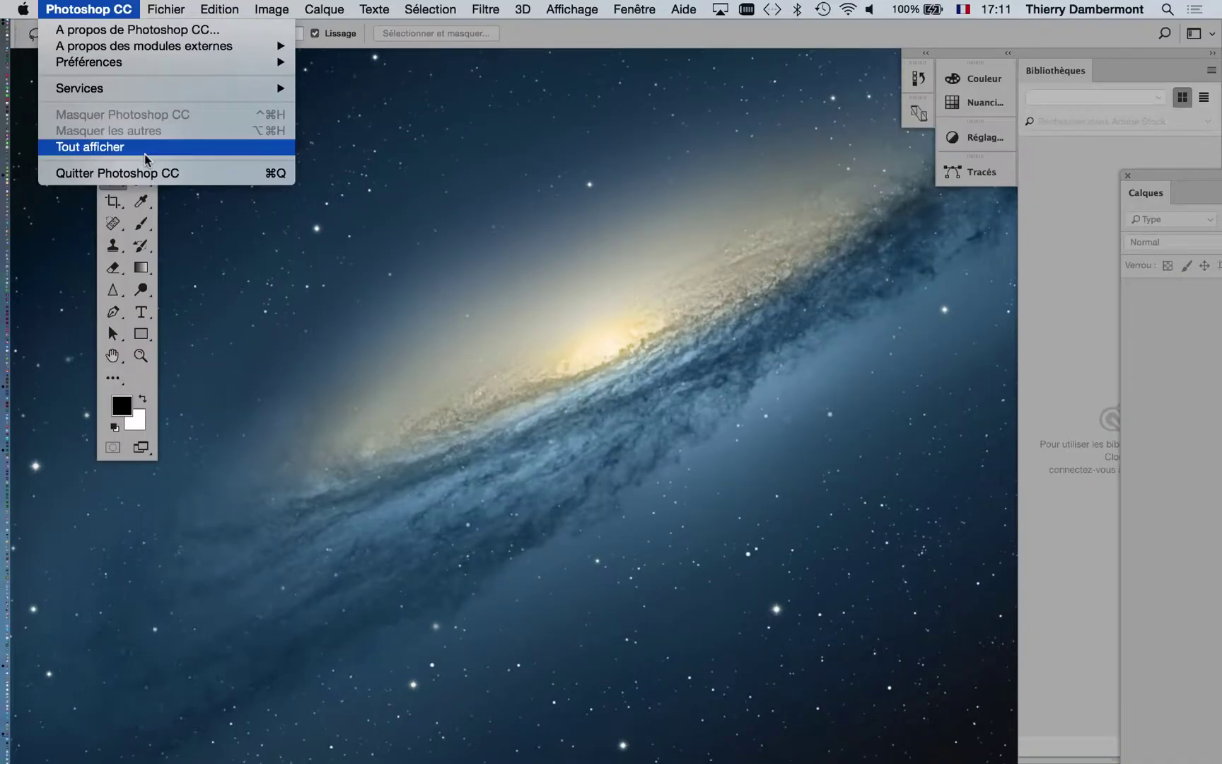
{"action": "left_click", "coordinate": [155, 174]}
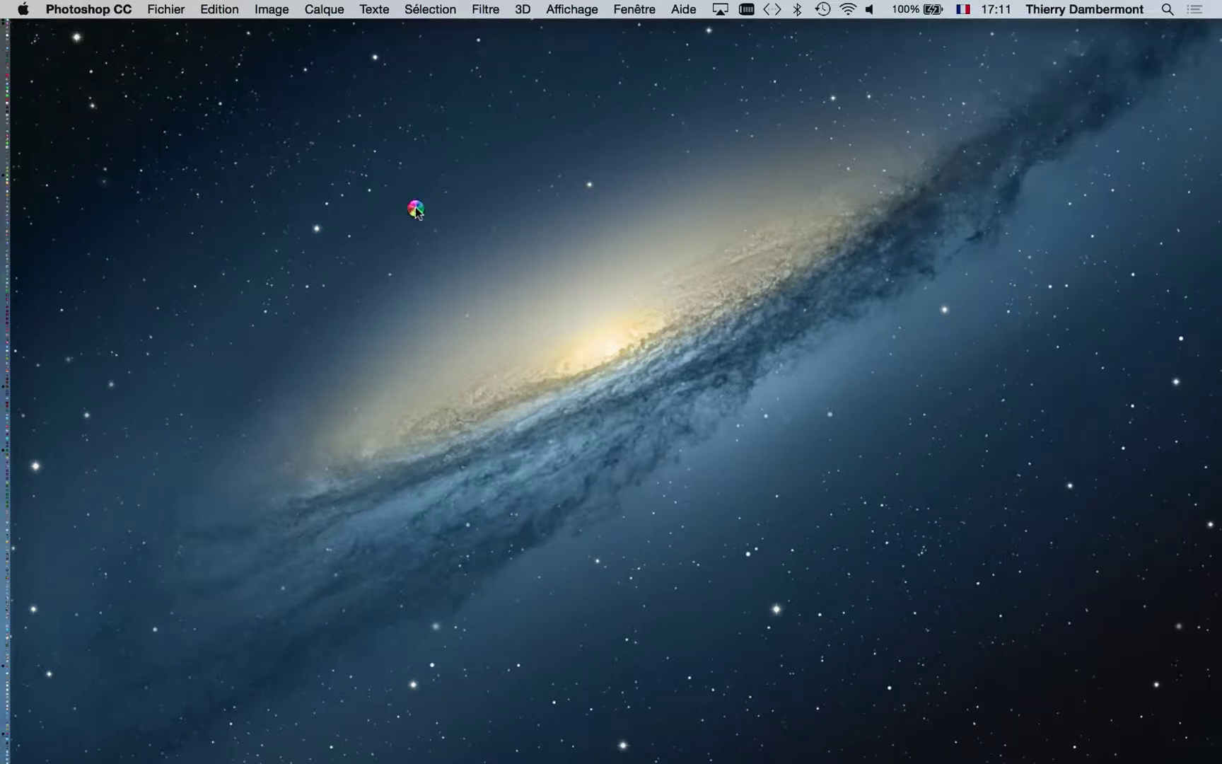
{"action": "mouse_move", "coordinate": [2, 260]}
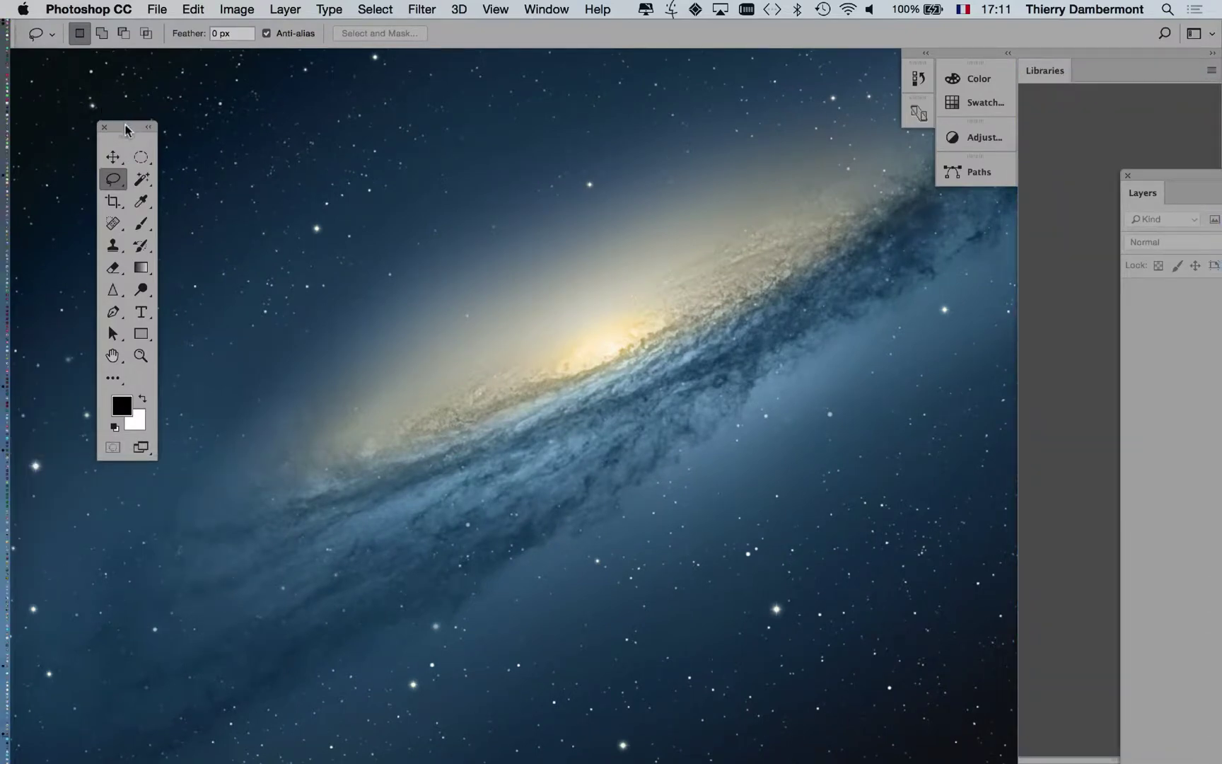
- Move the floating toolbox closer to the window's corner and hide all panels except the tools and options
{"action": "left_click_drag", "start_coordinate": [125, 130], "coordinate": [69, 75]}
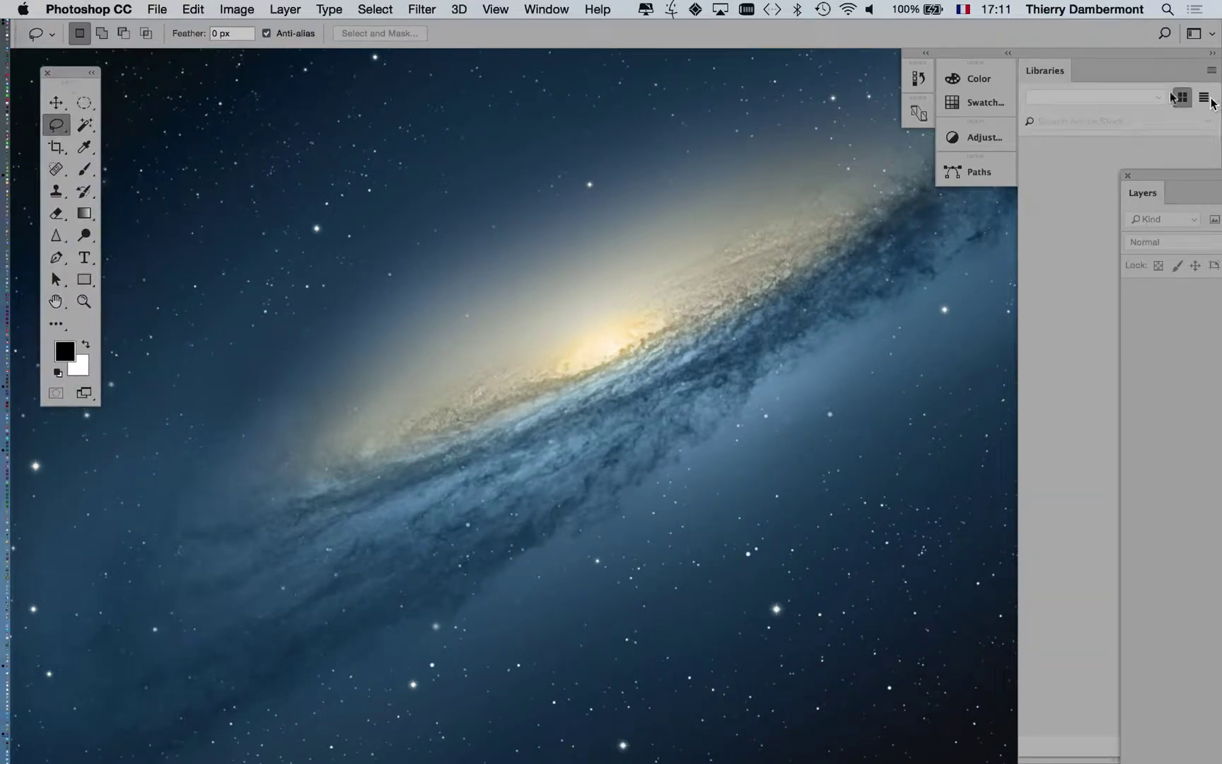
{"action": "key", "text": "shift+Tab"}
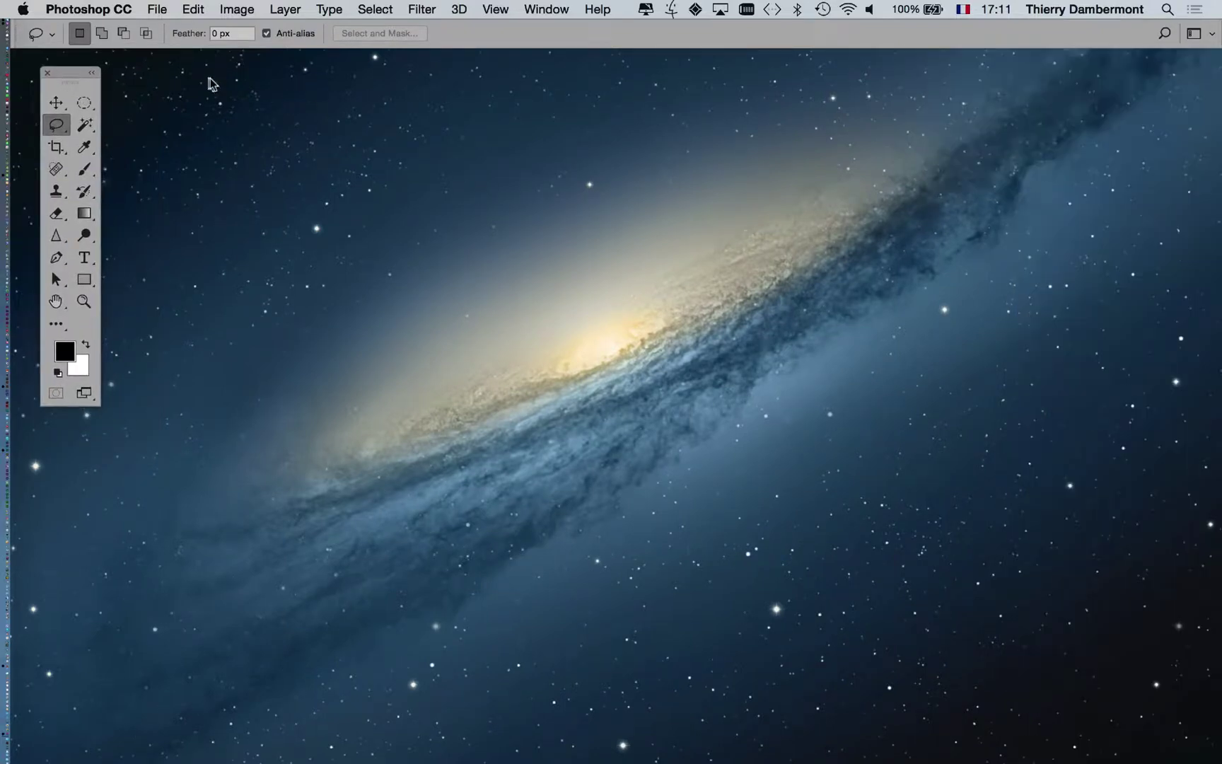
- Open teddy-bear.jpg from the Glyphes nov 2017 folder
{"action": "left_click", "coordinate": [154, 10]}
{"action": "left_click", "coordinate": [164, 47]}
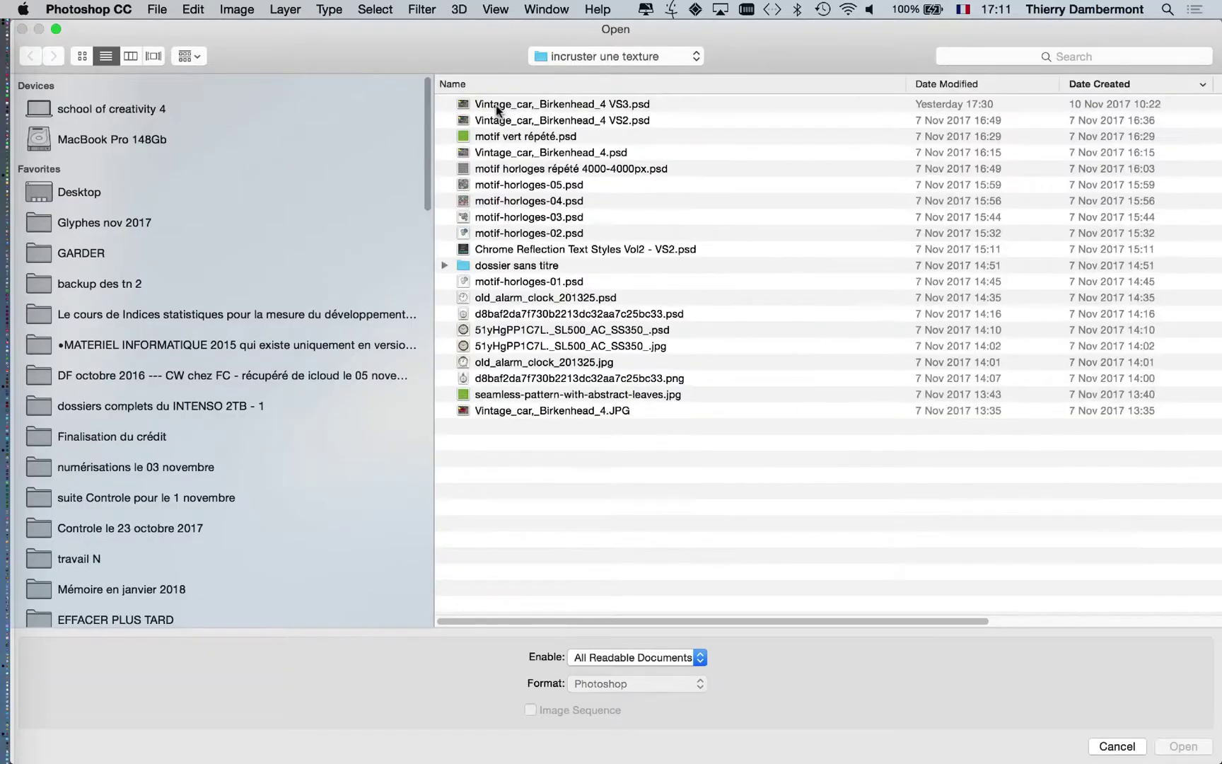
{"action": "left_click", "coordinate": [141, 224]}
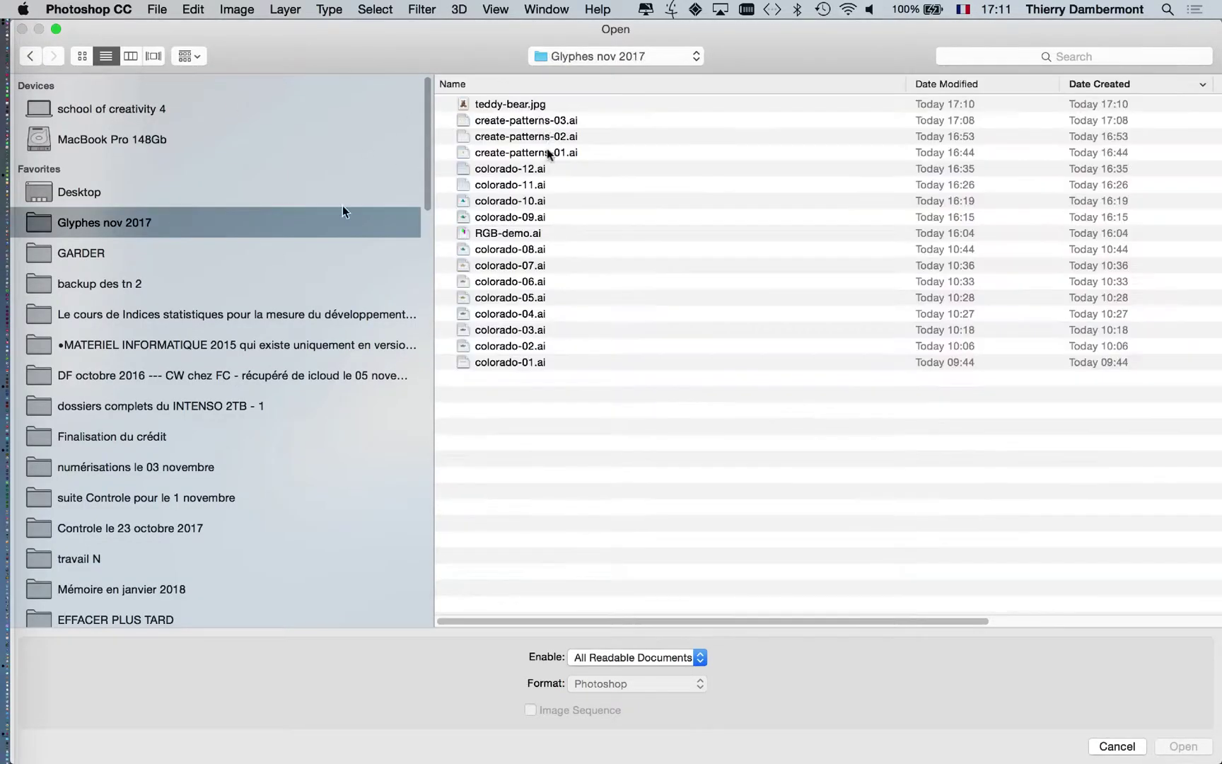
{"action": "left_click", "coordinate": [538, 109]}
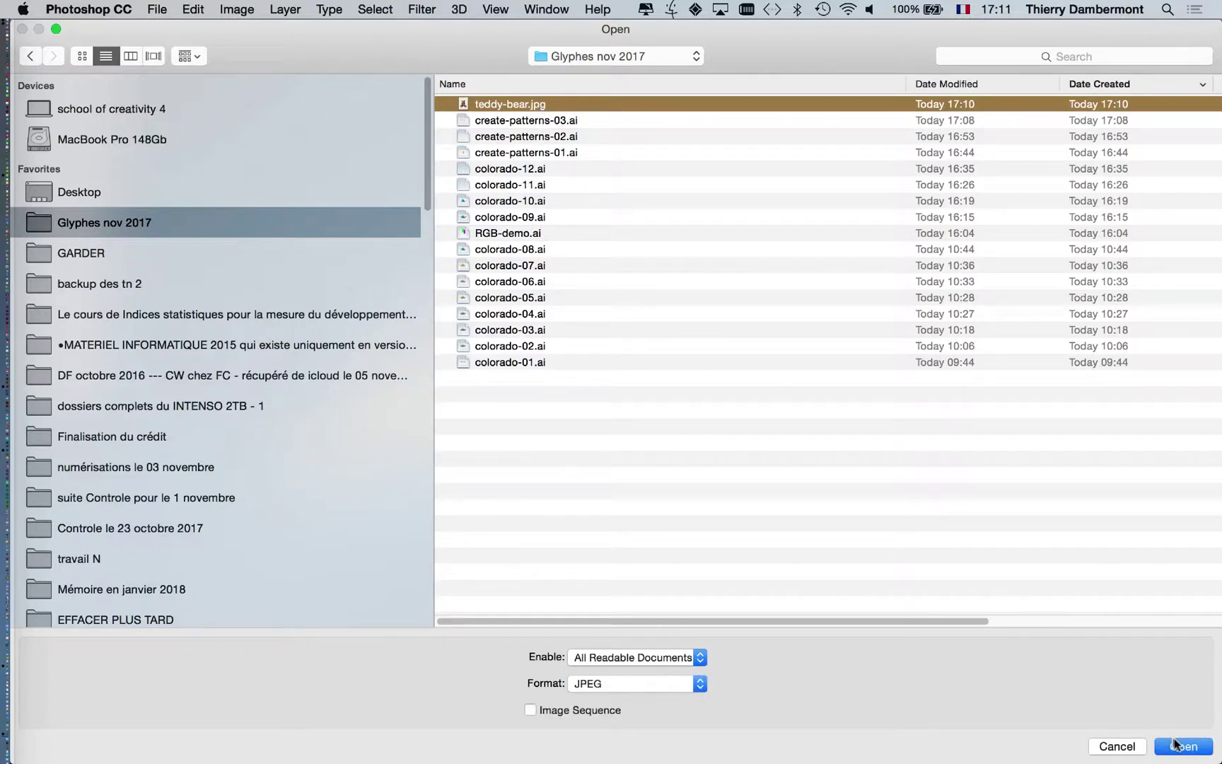
{"action": "left_click", "coordinate": [1180, 745]}
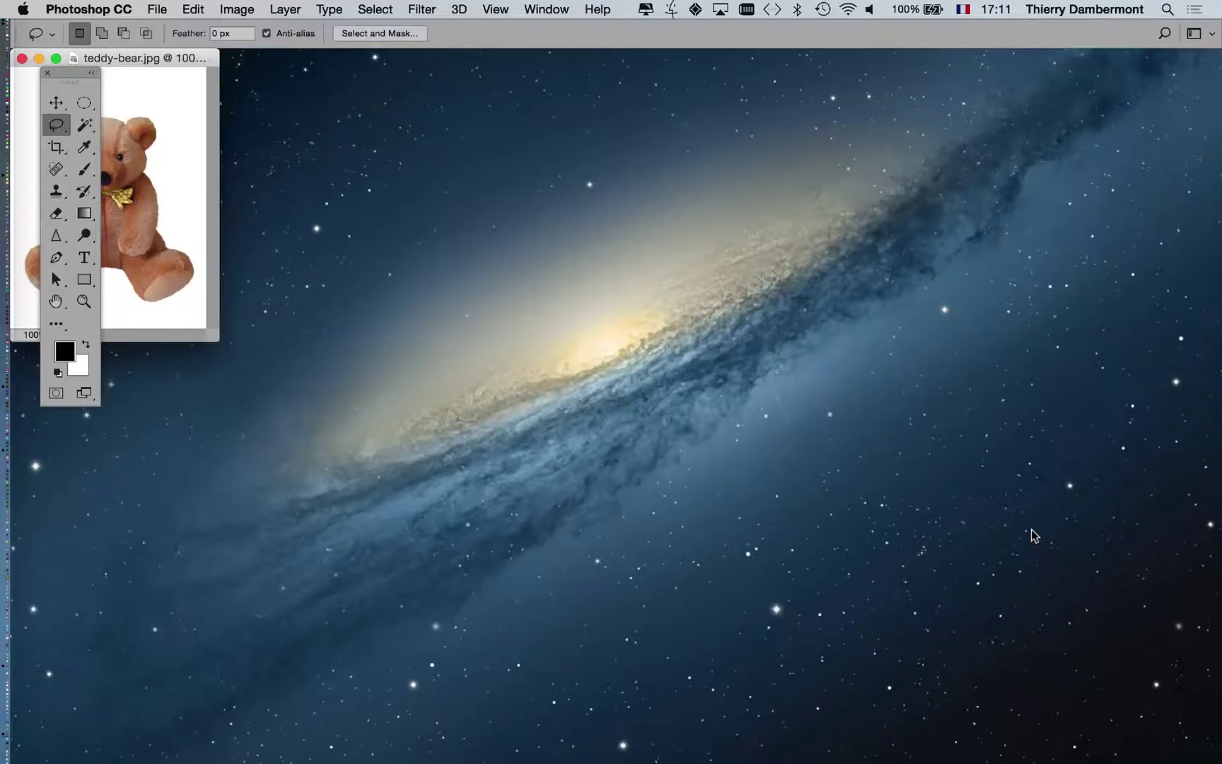
- Change to full screen mode with the menu bar and enlarge the view of the teddy bear
{"action": "key", "text": "f"}
{"action": "key", "text": "space"}
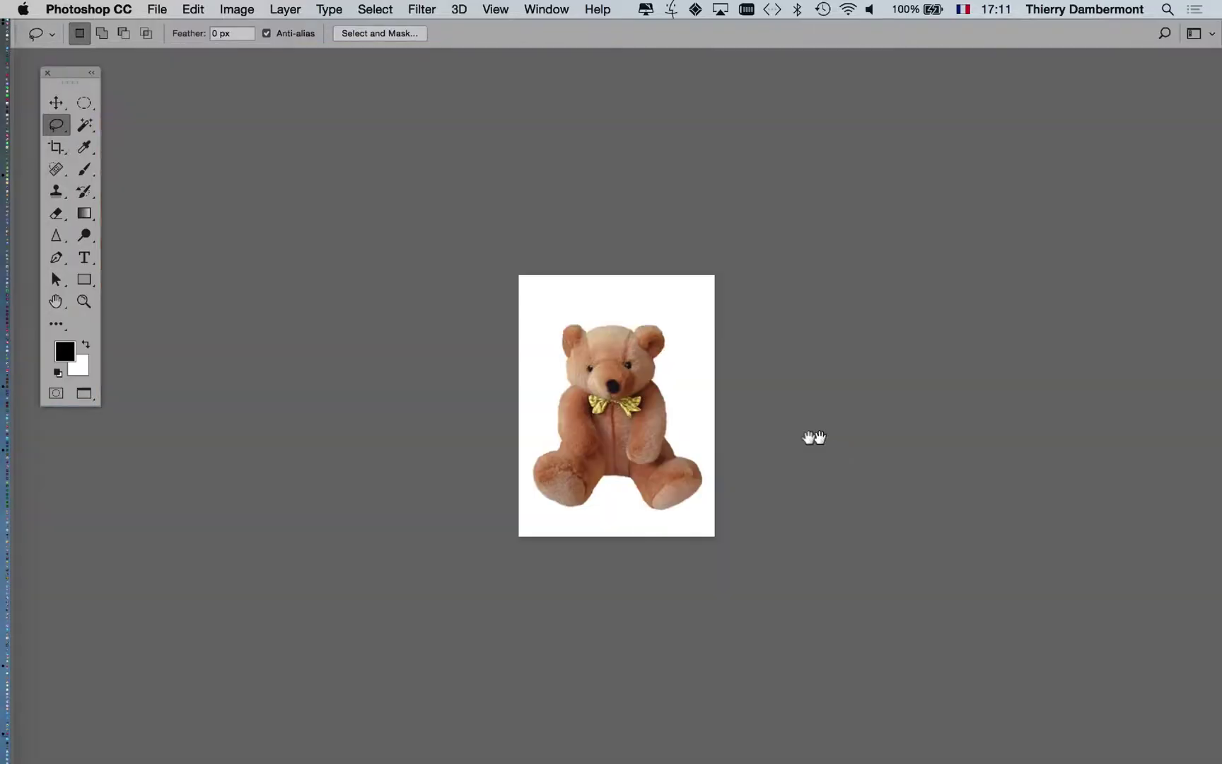
{"action": "left_click_drag", "start_coordinate": [653, 401], "coordinate": [533, 382]}
{"action": "scroll", "coordinate": [426, 378], "scroll_direction": "up", "scroll_amount": 5}
{"action": "key", "text": "space"}
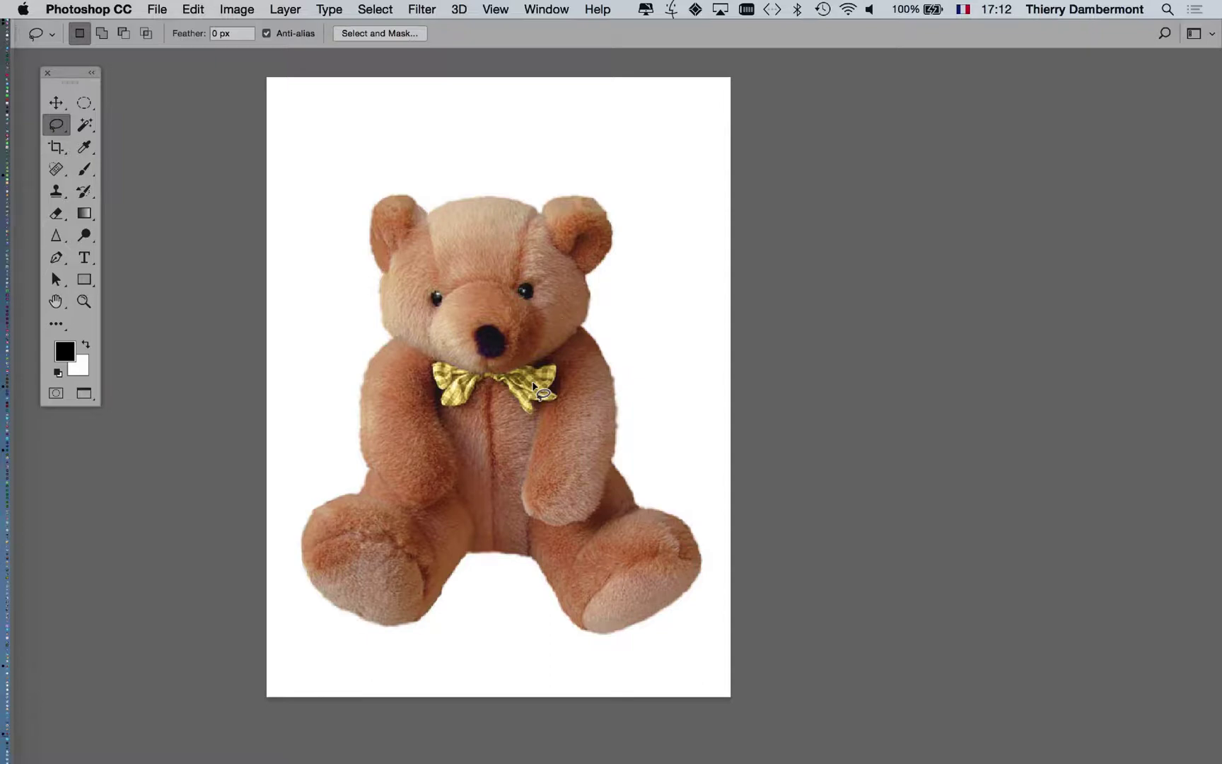
- Display the Layers panel, place it beside the teddy bear image and shorten it to about half its height
{"action": "scroll", "coordinate": [544, 343], "scroll_direction": "right", "scroll_amount": 5}
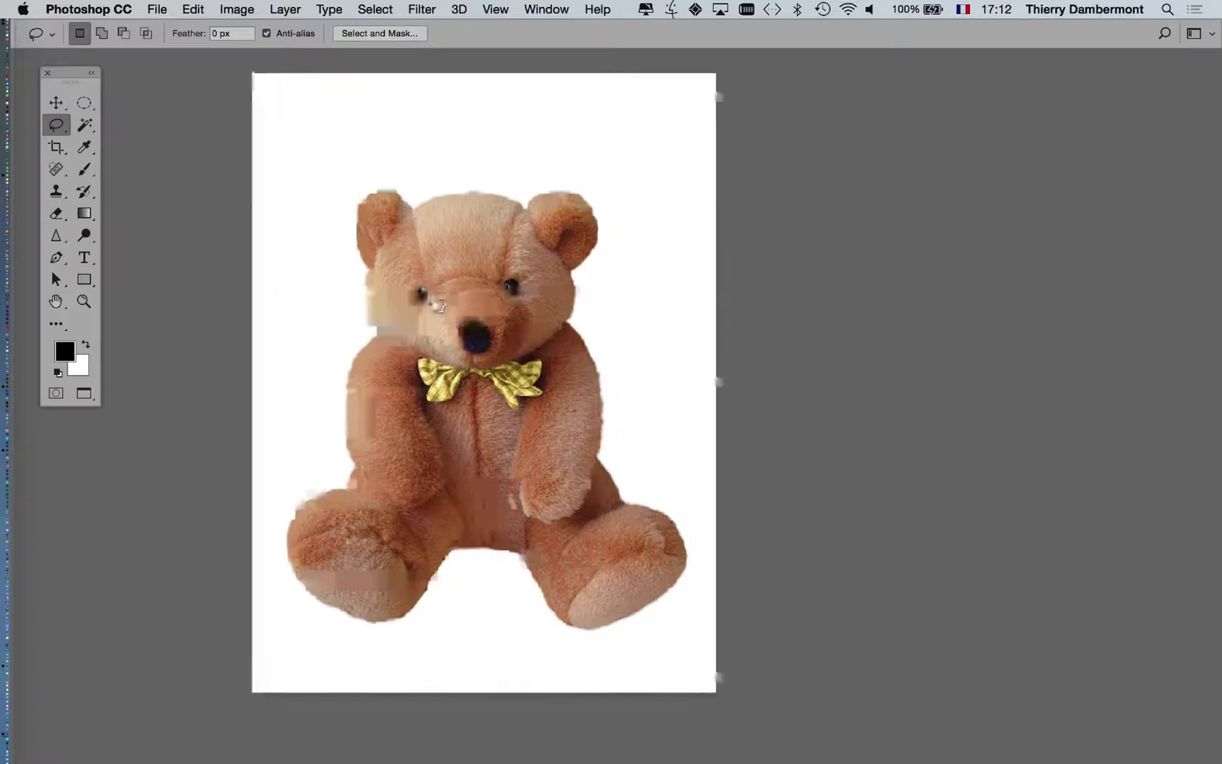
{"action": "left_click", "coordinate": [547, 9]}
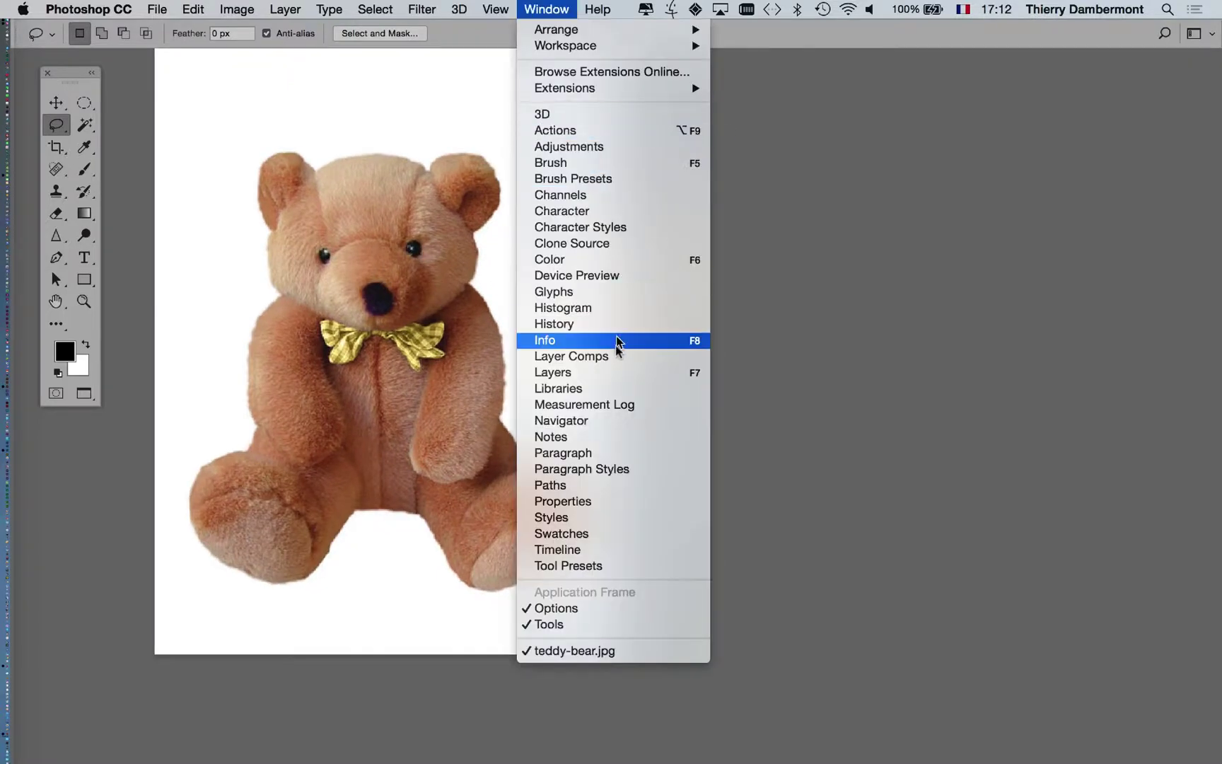
{"action": "left_click", "coordinate": [614, 373]}
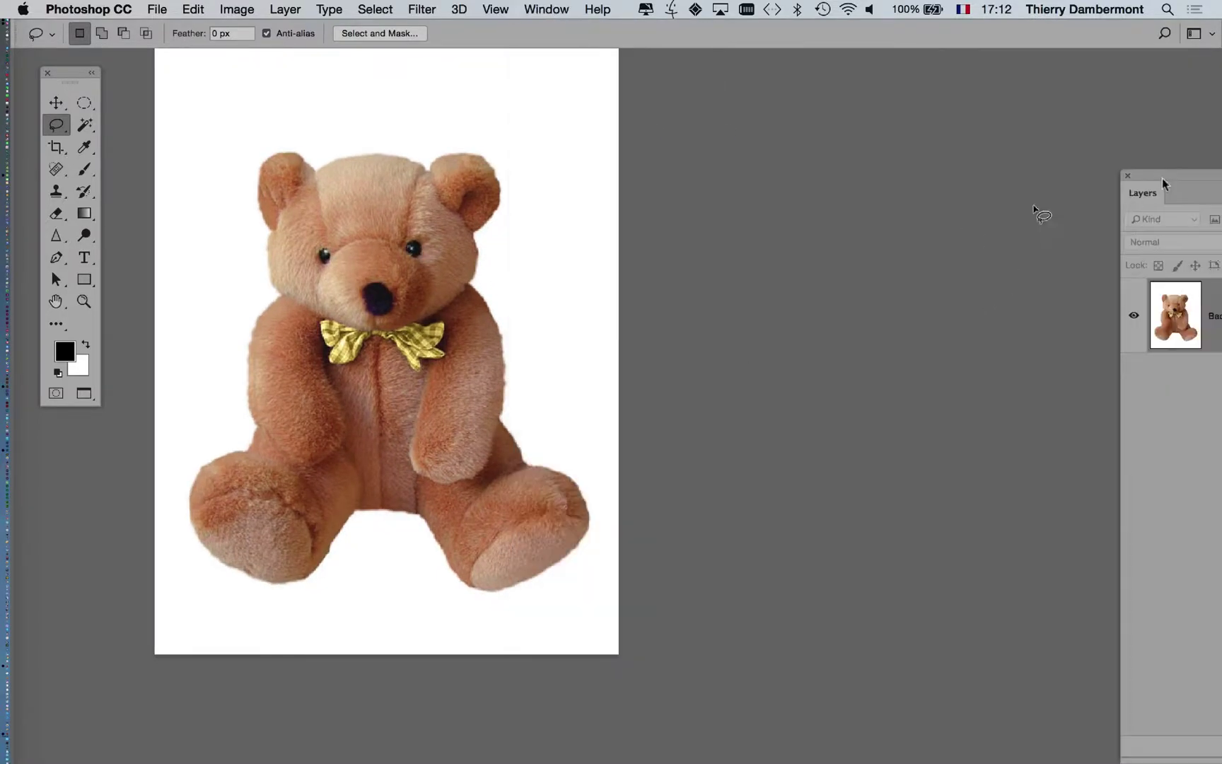
{"action": "left_click_drag", "start_coordinate": [1170, 180], "coordinate": [755, 110]}
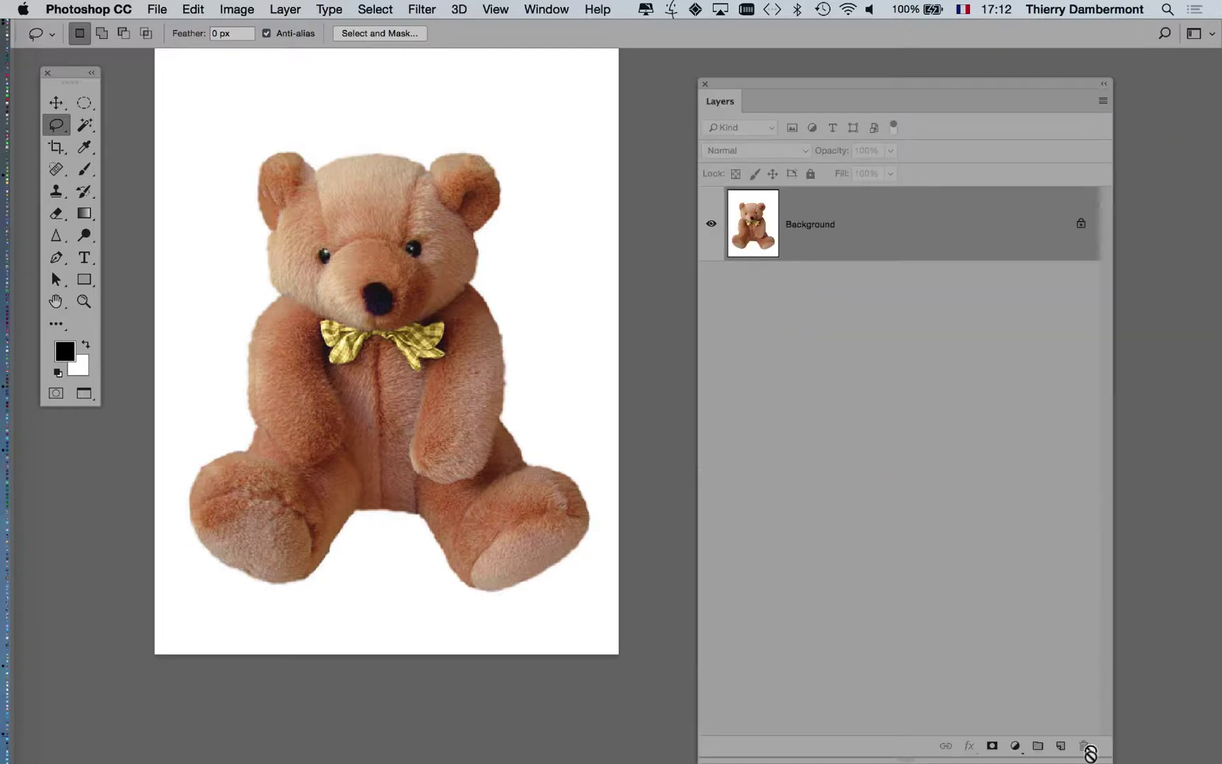
{"action": "left_click_drag", "start_coordinate": [1107, 758], "coordinate": [1105, 444]}
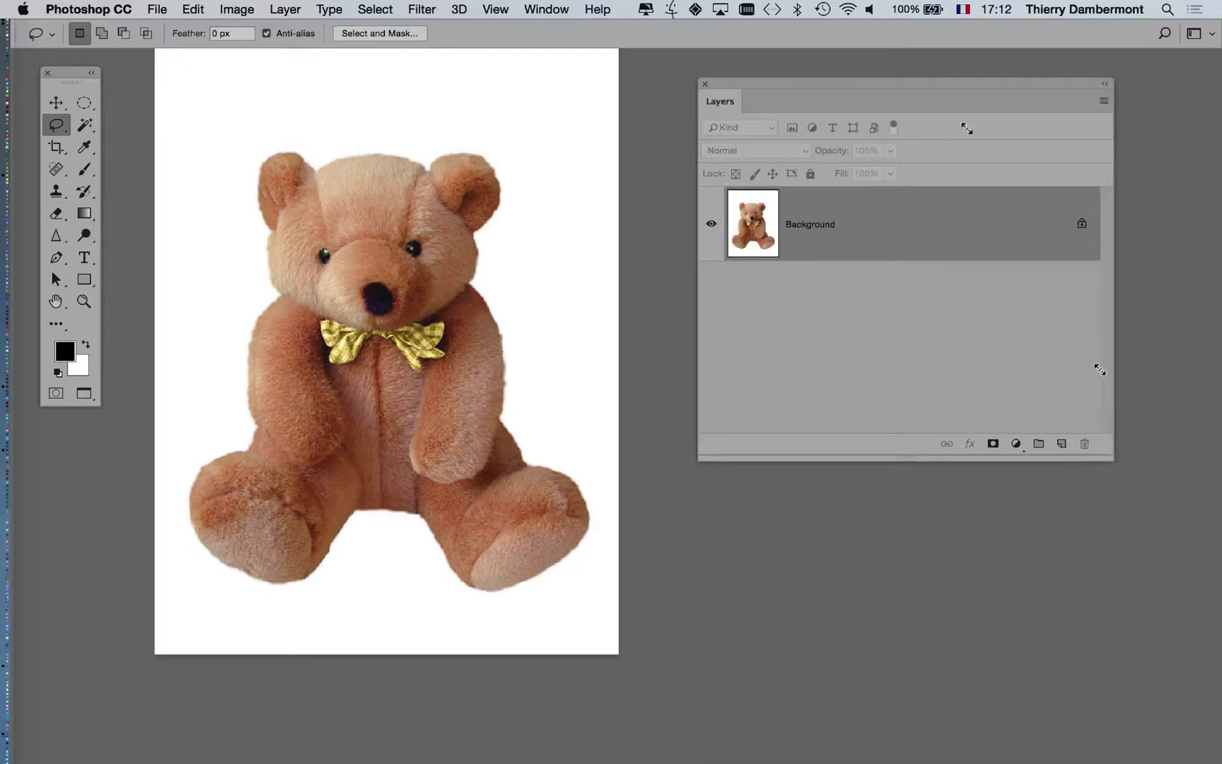
{"action": "left_click_drag", "start_coordinate": [777, 84], "coordinate": [764, 138]}
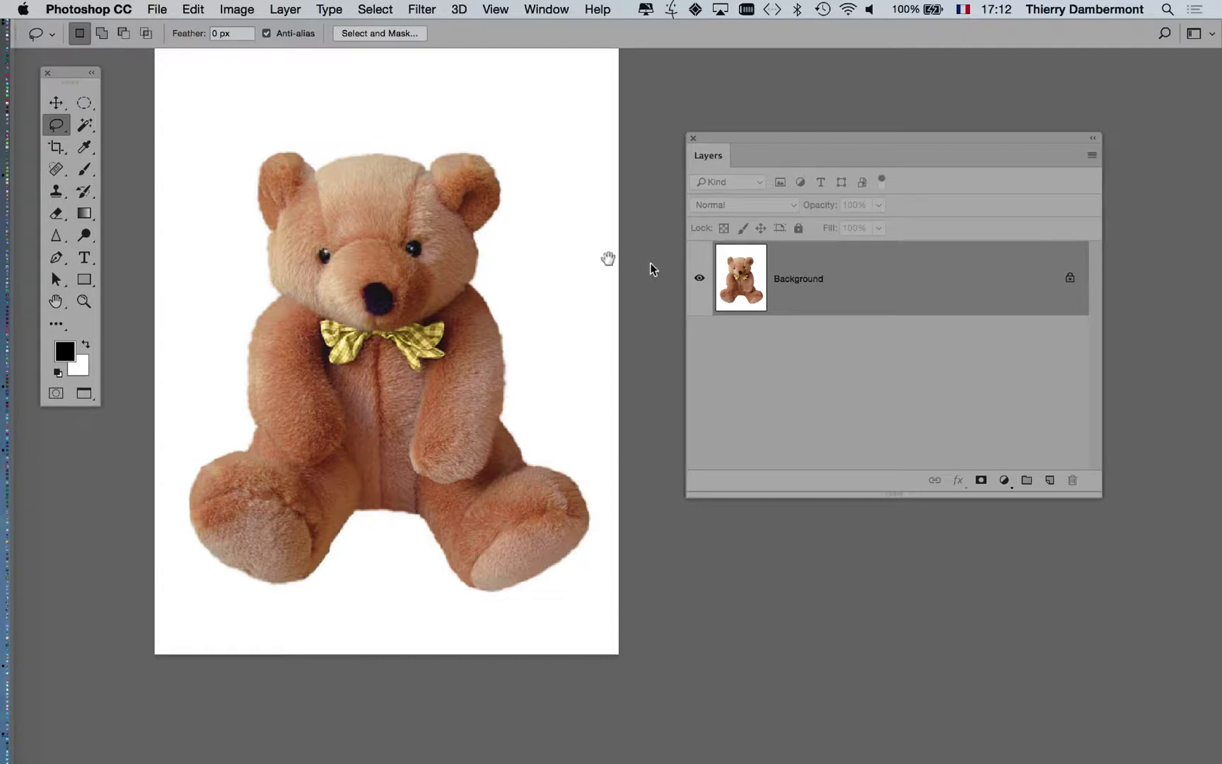
- Select the white background around the bear with the Magic Wand at tolerance 16, and move the Layers panel farther from the image
{"action": "left_click_drag", "start_coordinate": [595, 260], "coordinate": [603, 289]}
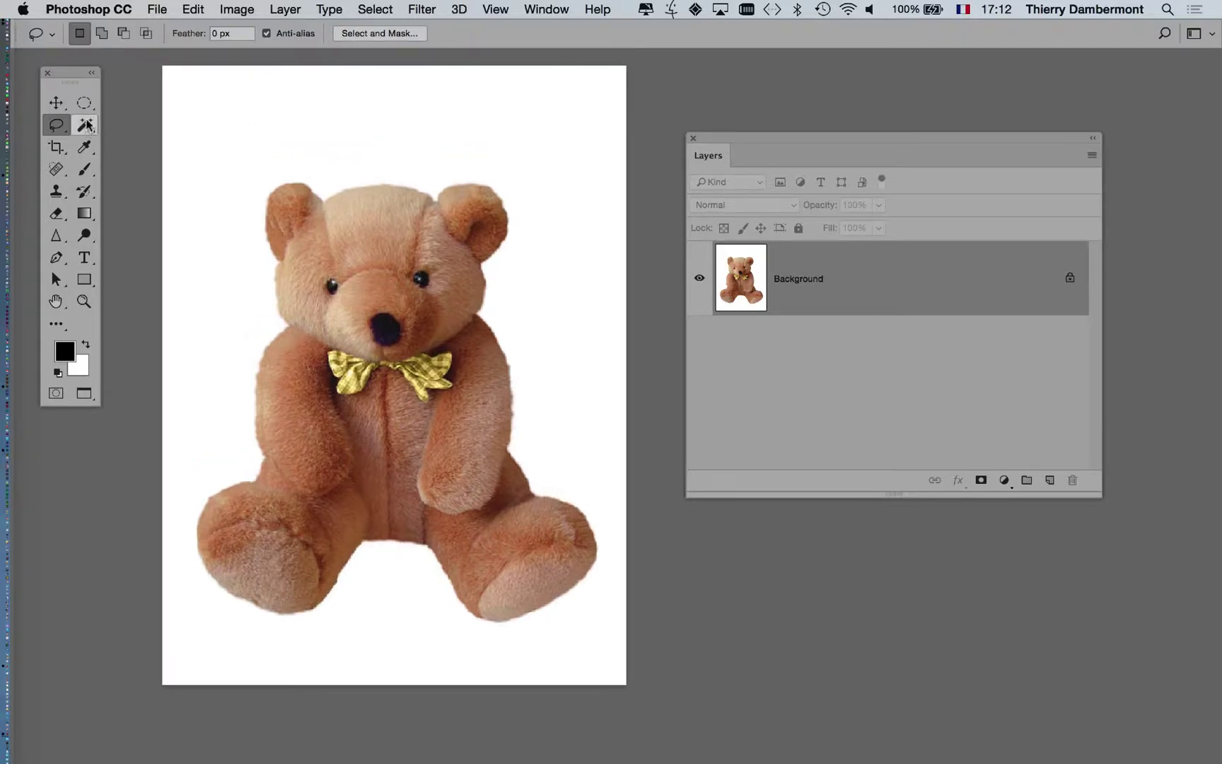
{"action": "left_click_drag", "start_coordinate": [87, 128], "coordinate": [94, 138]}
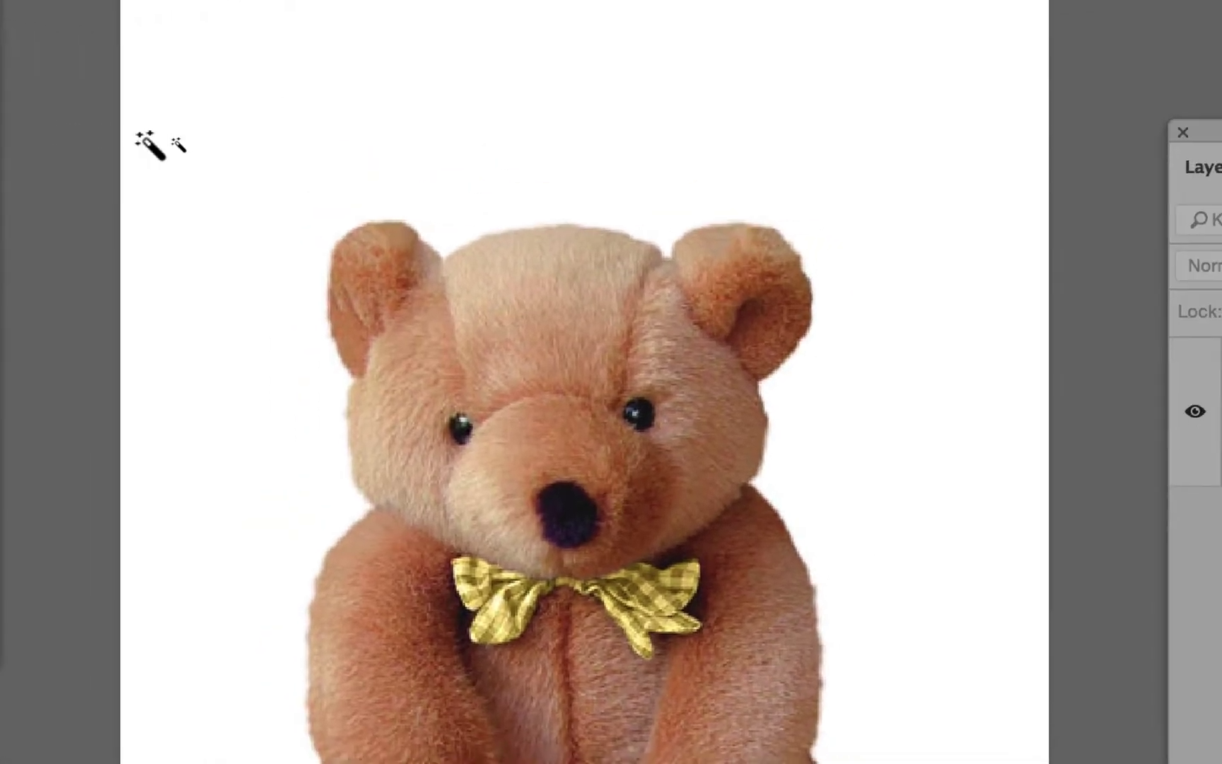
{"action": "left_click", "coordinate": [275, 170]}
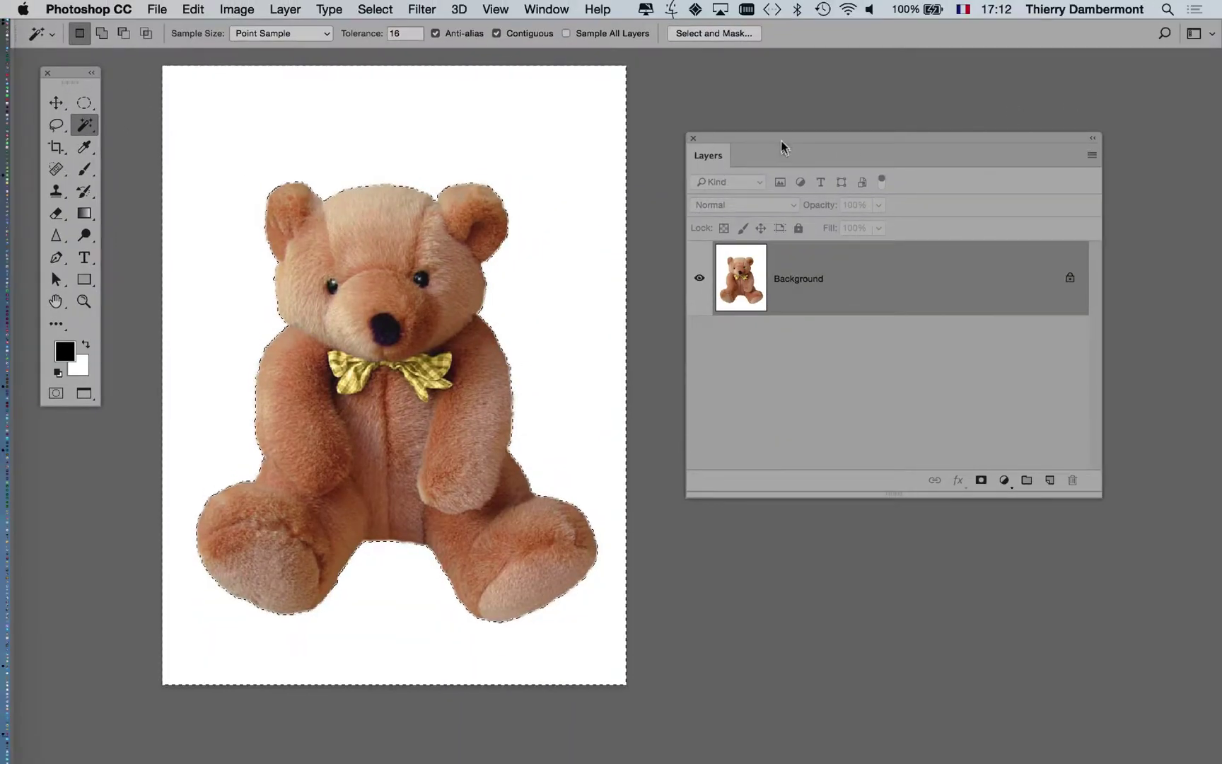
{"action": "left_click_drag", "start_coordinate": [783, 139], "coordinate": [930, 139]}
{"action": "left_click_drag", "start_coordinate": [535, 210], "coordinate": [641, 210]}
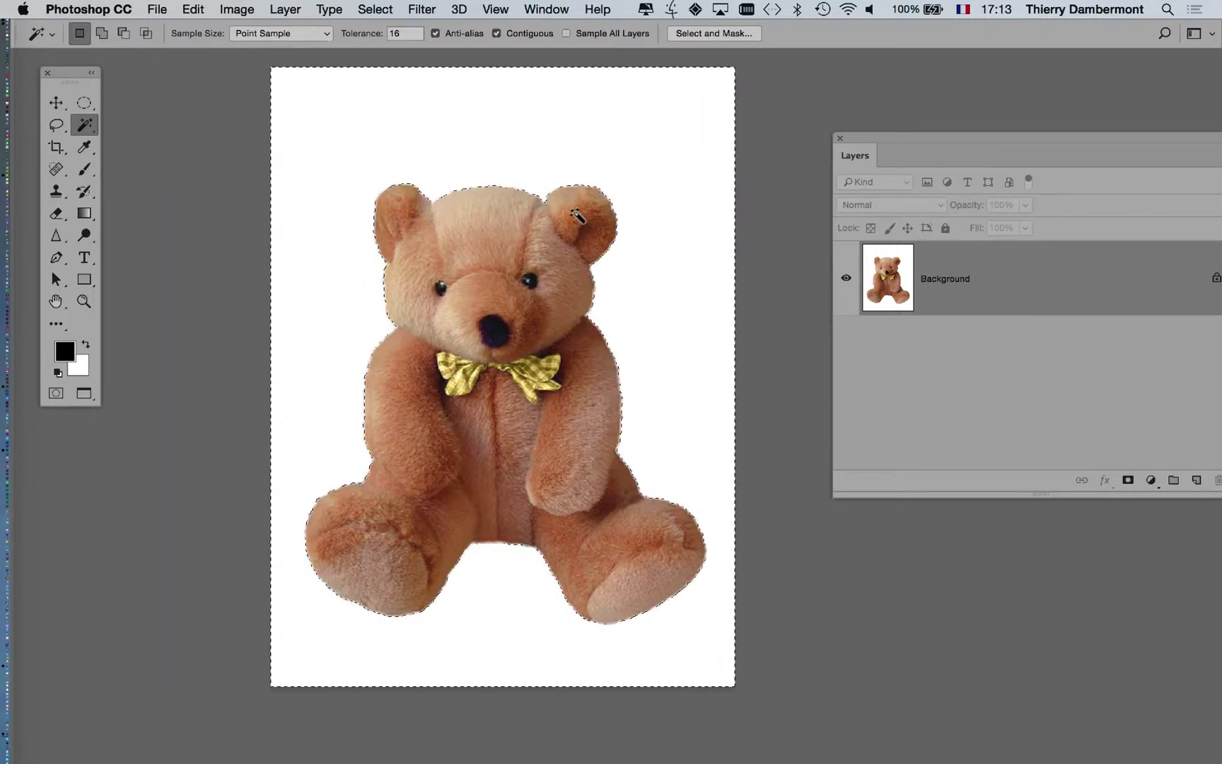
{"action": "scroll", "coordinate": [576, 215], "scroll_direction": "up", "scroll_amount": 1, "text": "alt"}
{"action": "scroll", "coordinate": [576, 216], "scroll_direction": "up", "scroll_amount": 3, "text": "alt"}
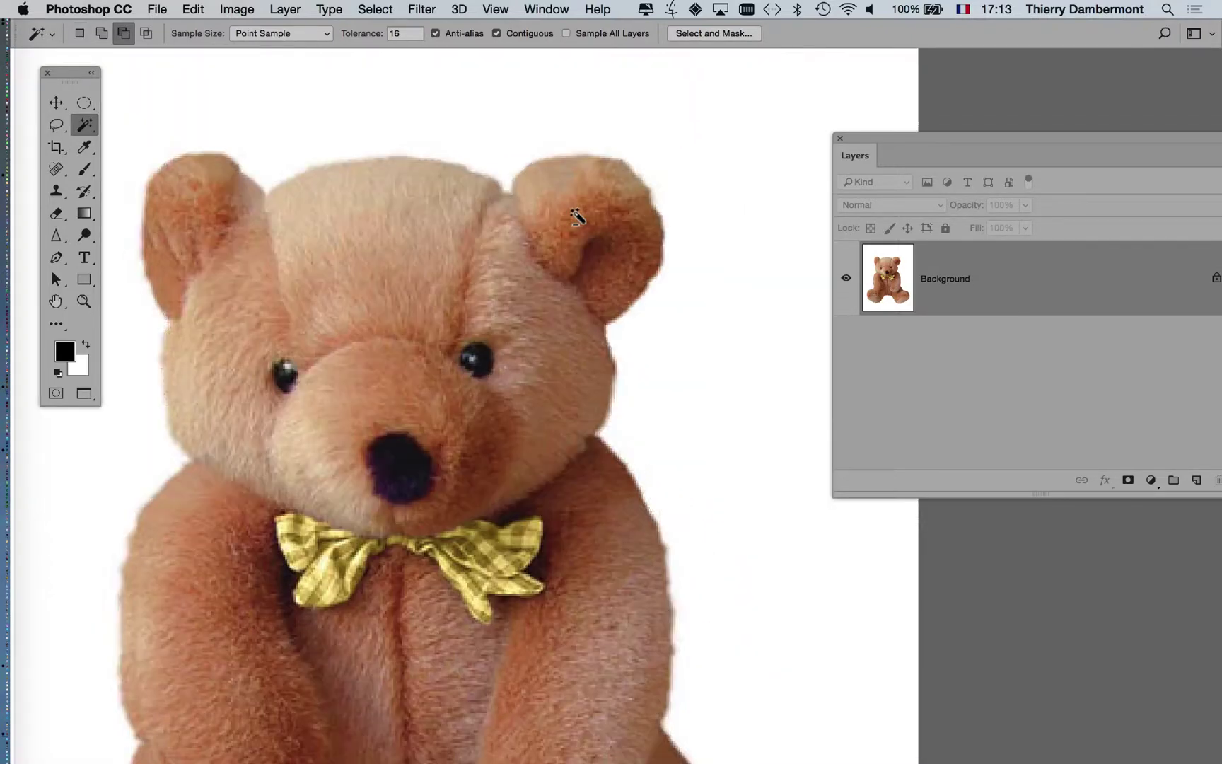
{"action": "scroll", "coordinate": [577, 216], "scroll_direction": "down", "scroll_amount": 4, "text": "alt"}
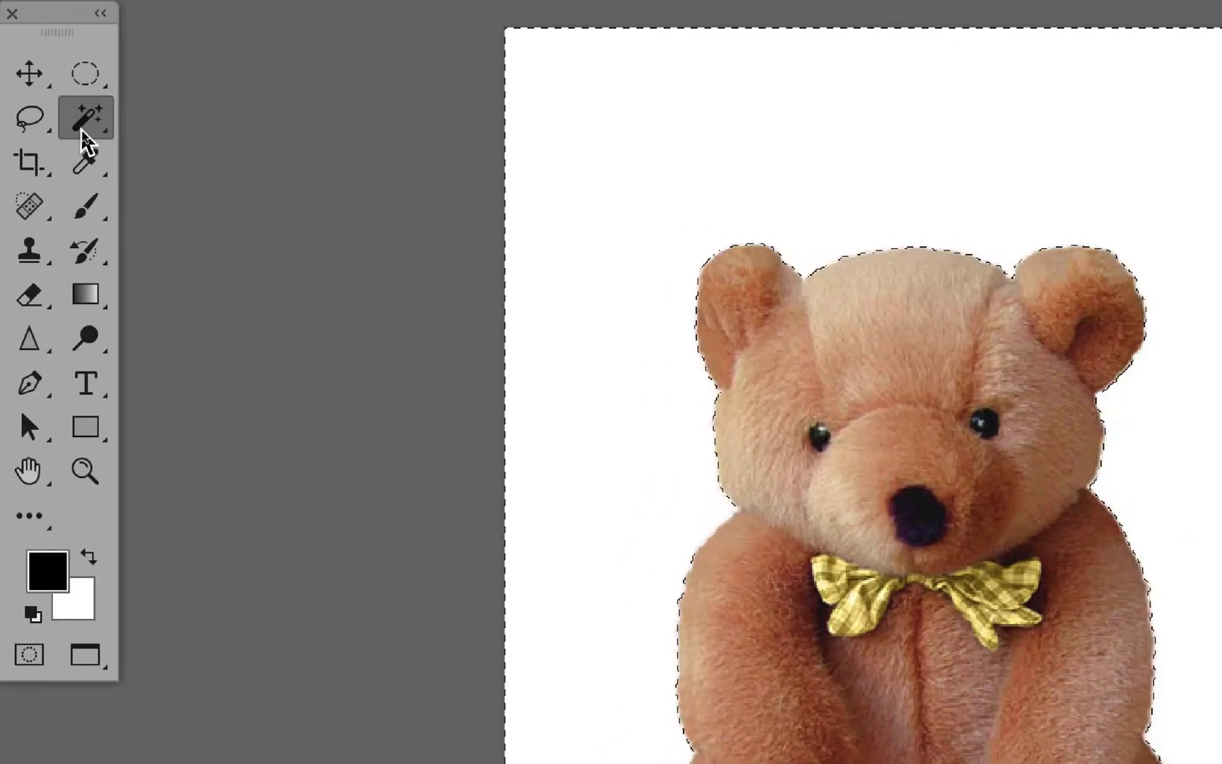
{"action": "left_click", "coordinate": [80, 129]}
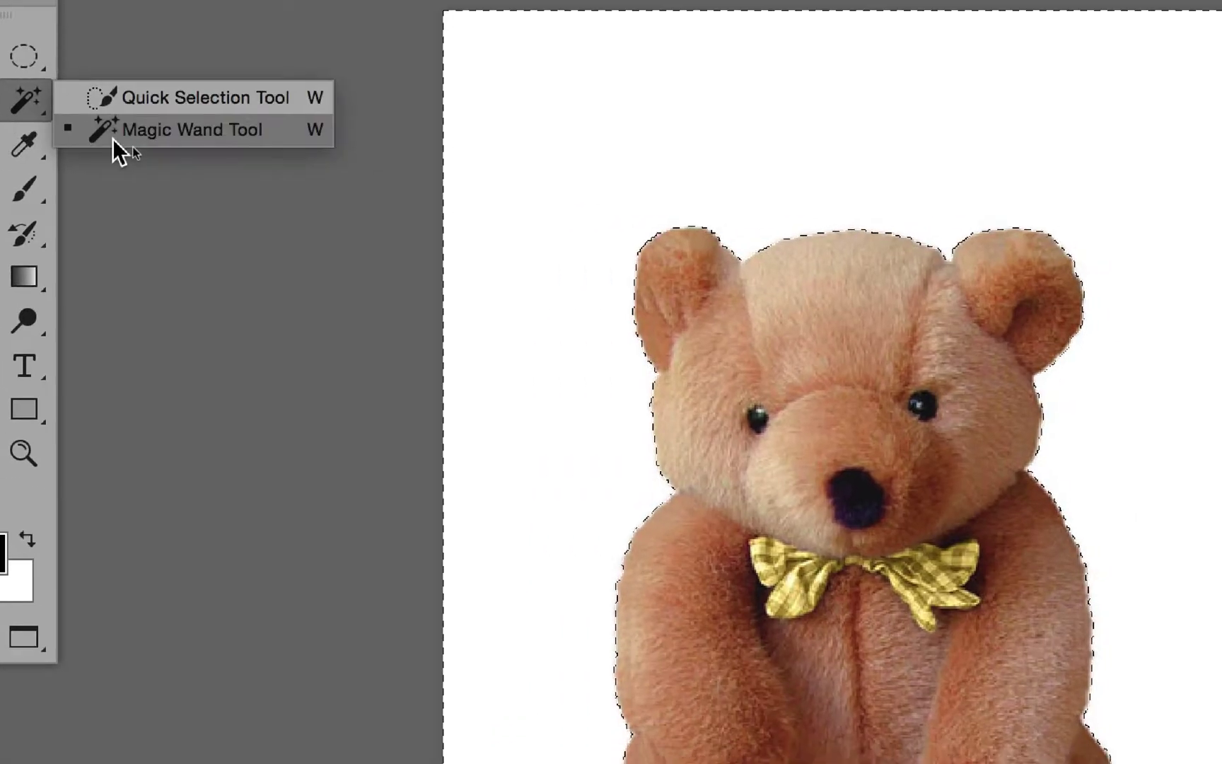
{"action": "left_click", "coordinate": [117, 136]}
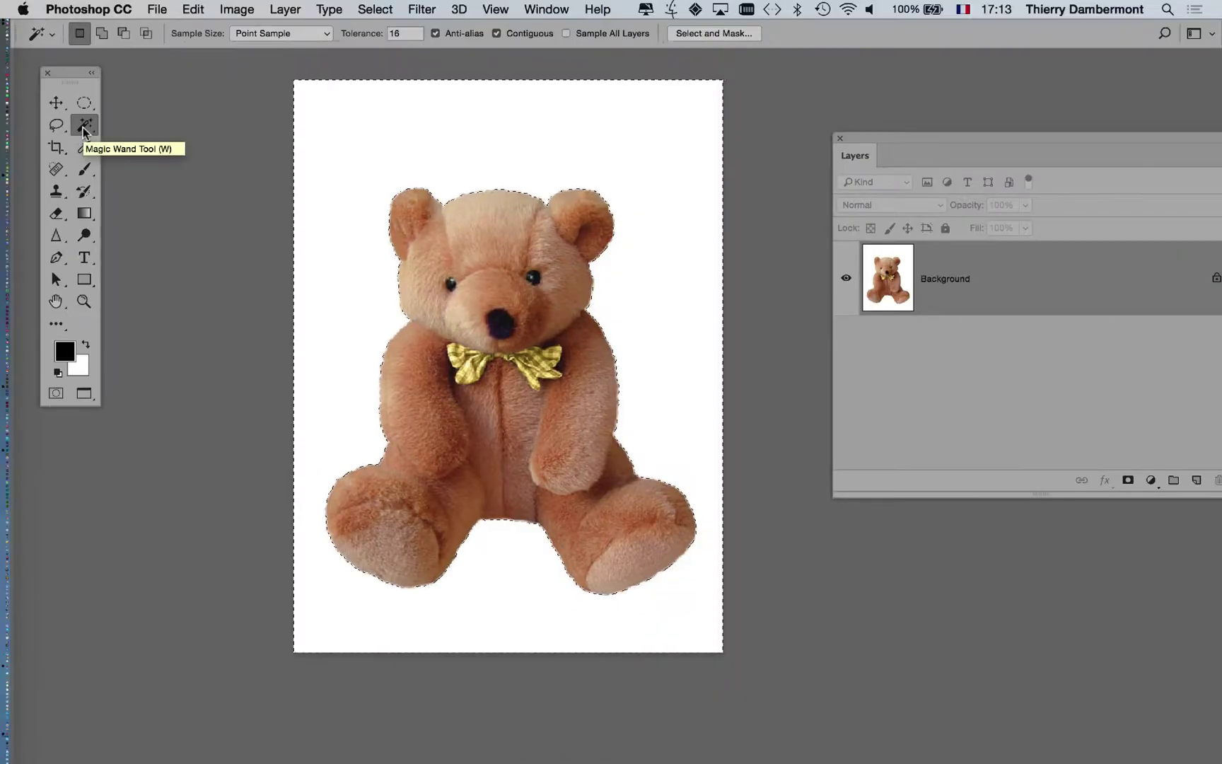
{"action": "key", "text": "super+d"}
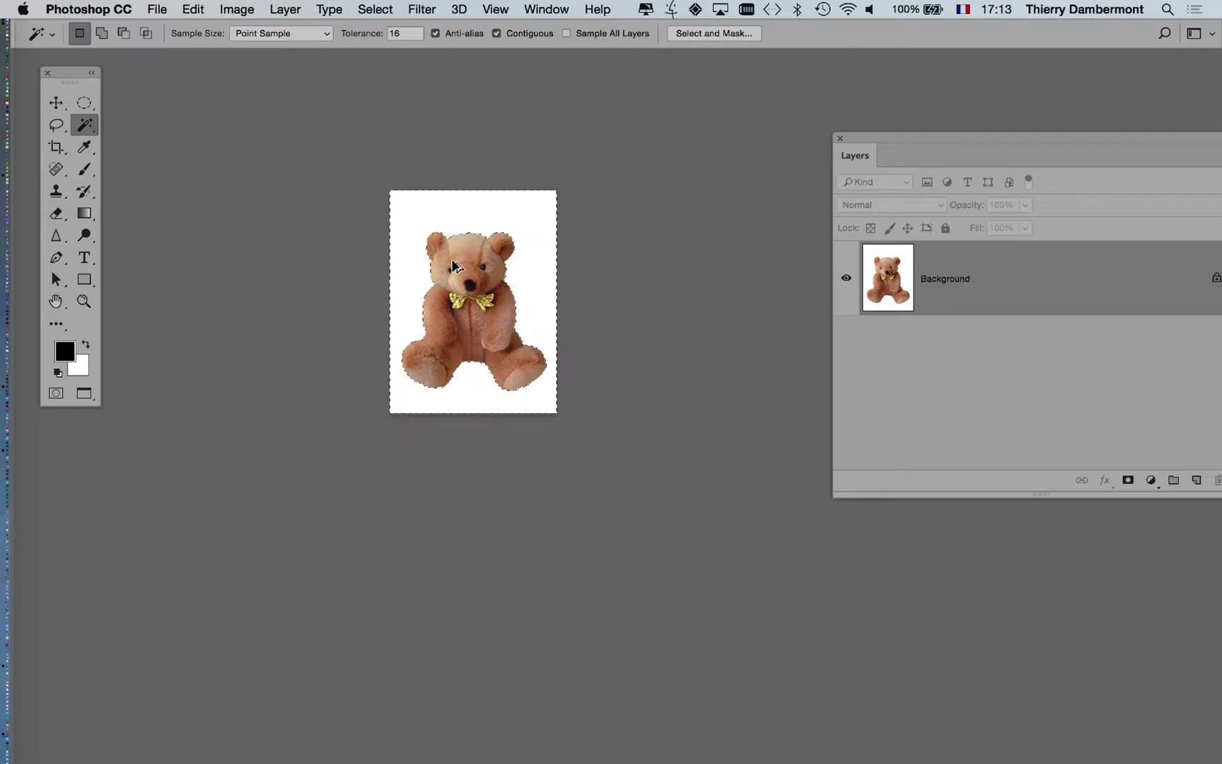
{"action": "left_click", "coordinate": [450, 261]}
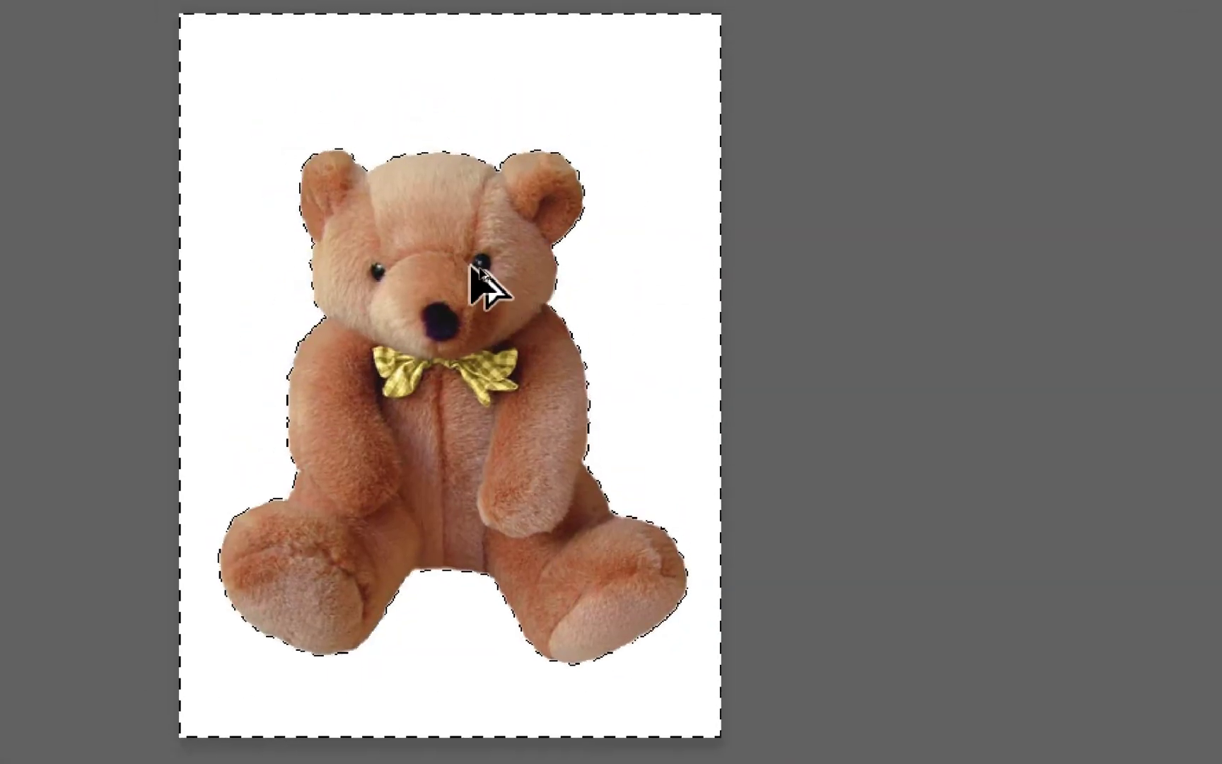
{"action": "scroll", "coordinate": [504, 244], "scroll_direction": "up", "scroll_amount": 1}
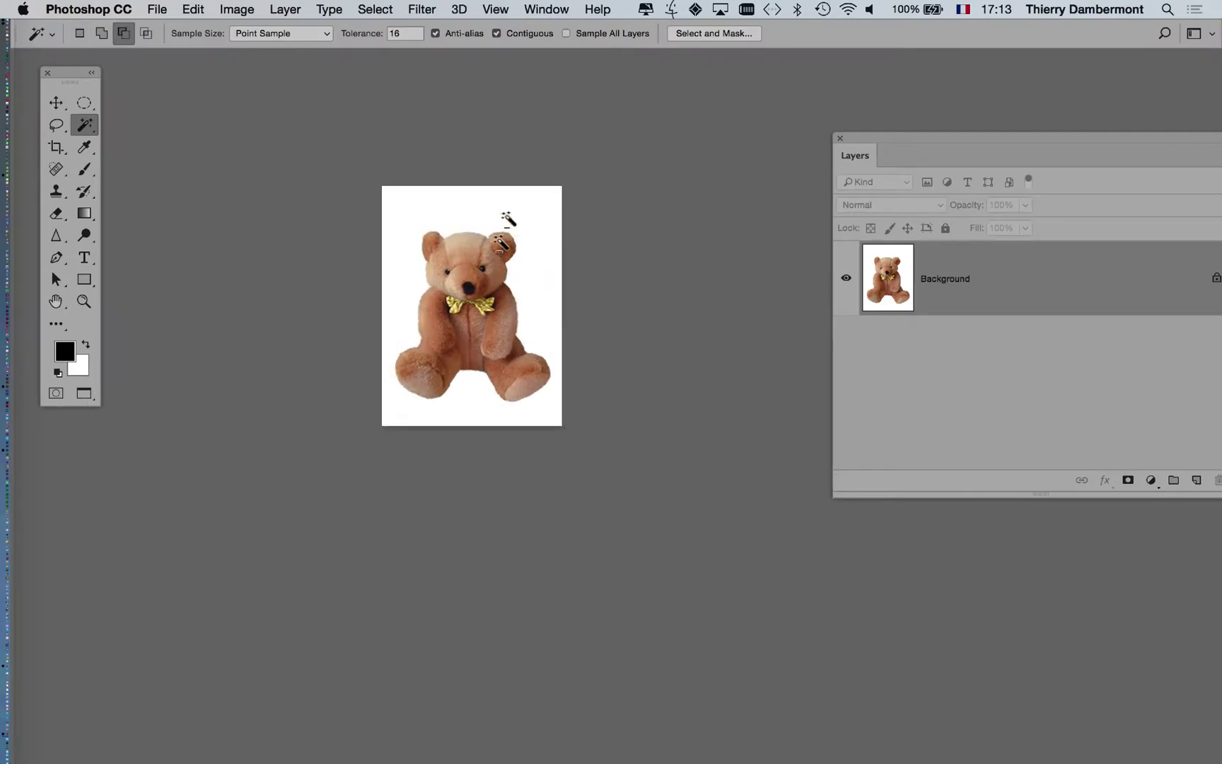
{"action": "scroll", "coordinate": [460, 209], "scroll_direction": "up", "scroll_amount": 2}
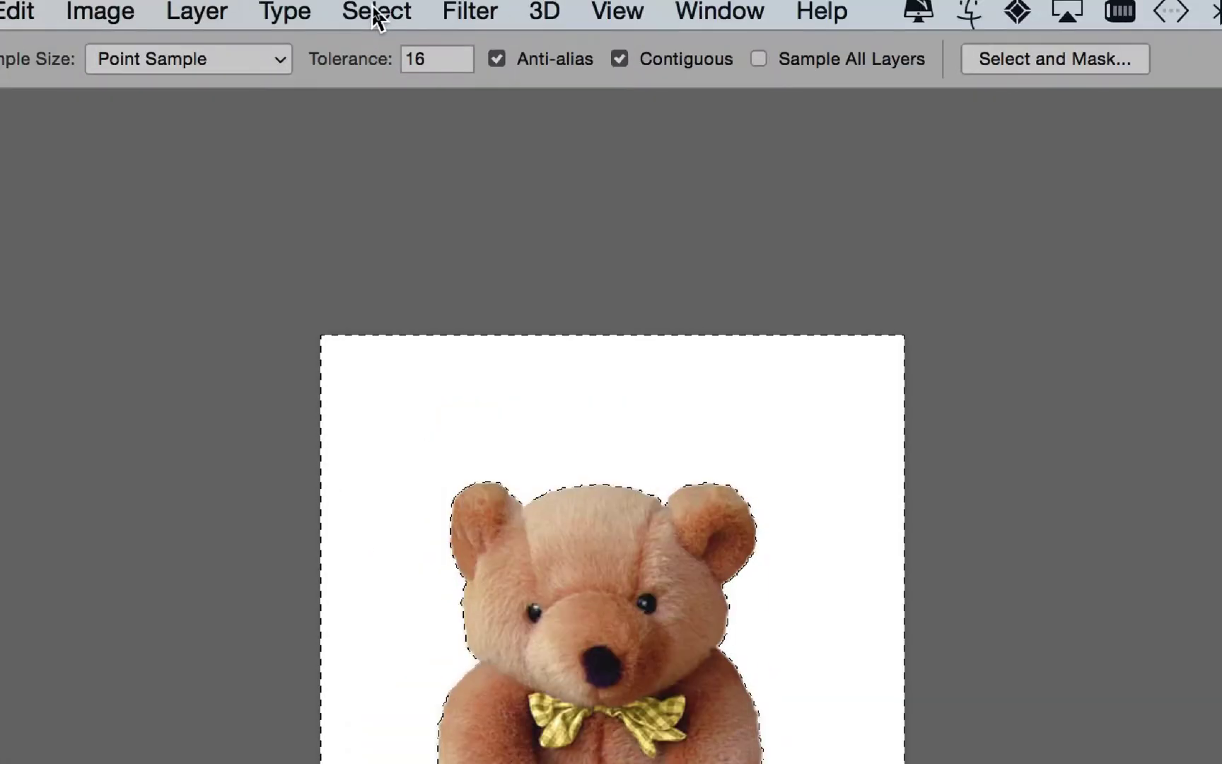
- Invert the background selection so that the teddy bear itself is selected
{"action": "left_click", "coordinate": [374, 9]}
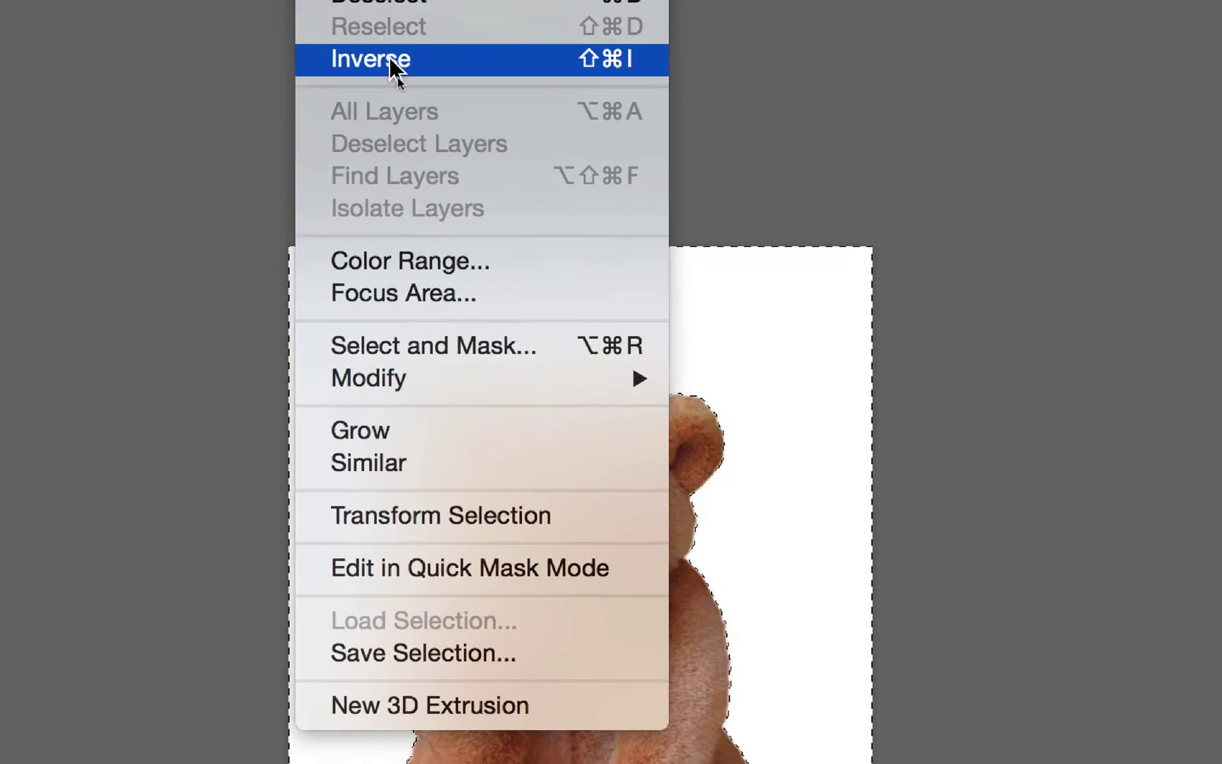
{"action": "left_click", "coordinate": [393, 68]}
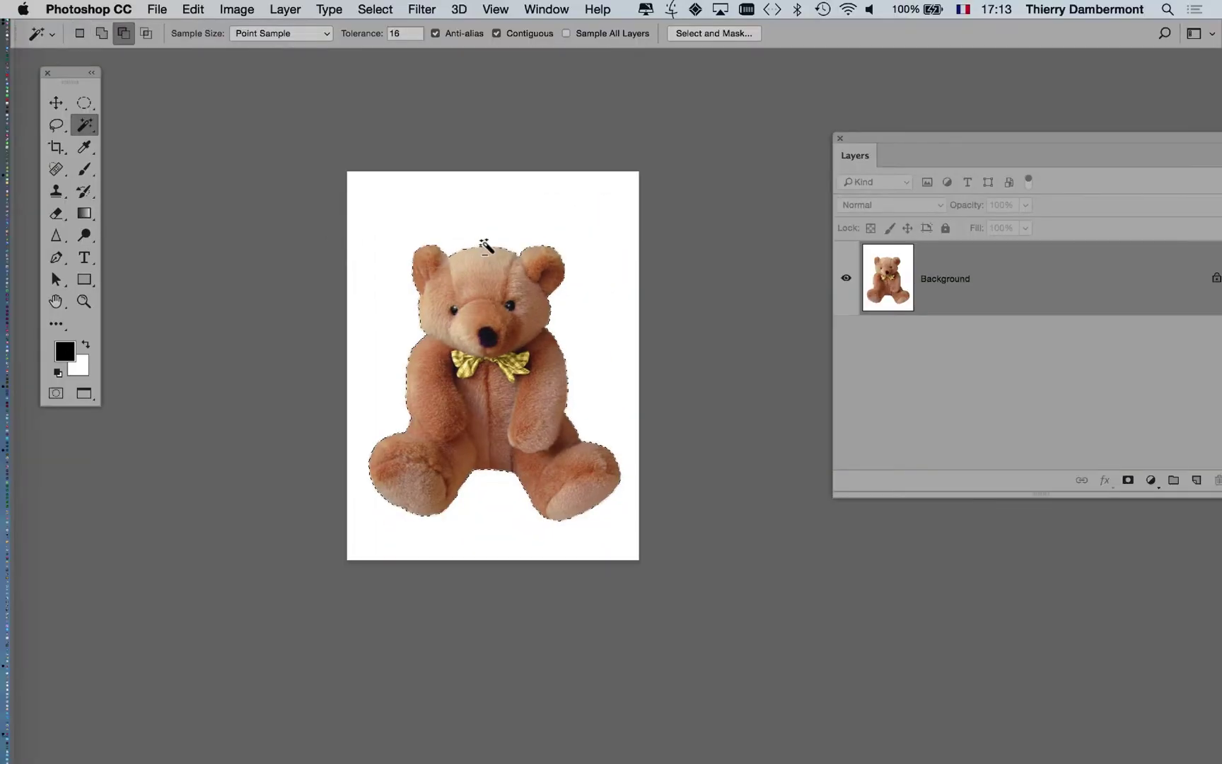
{"action": "scroll", "coordinate": [486, 238], "scroll_direction": "up", "scroll_amount": 2, "text": "alt"}
{"action": "scroll", "coordinate": [621, 261], "scroll_direction": "down", "scroll_amount": 2, "text": "alt"}
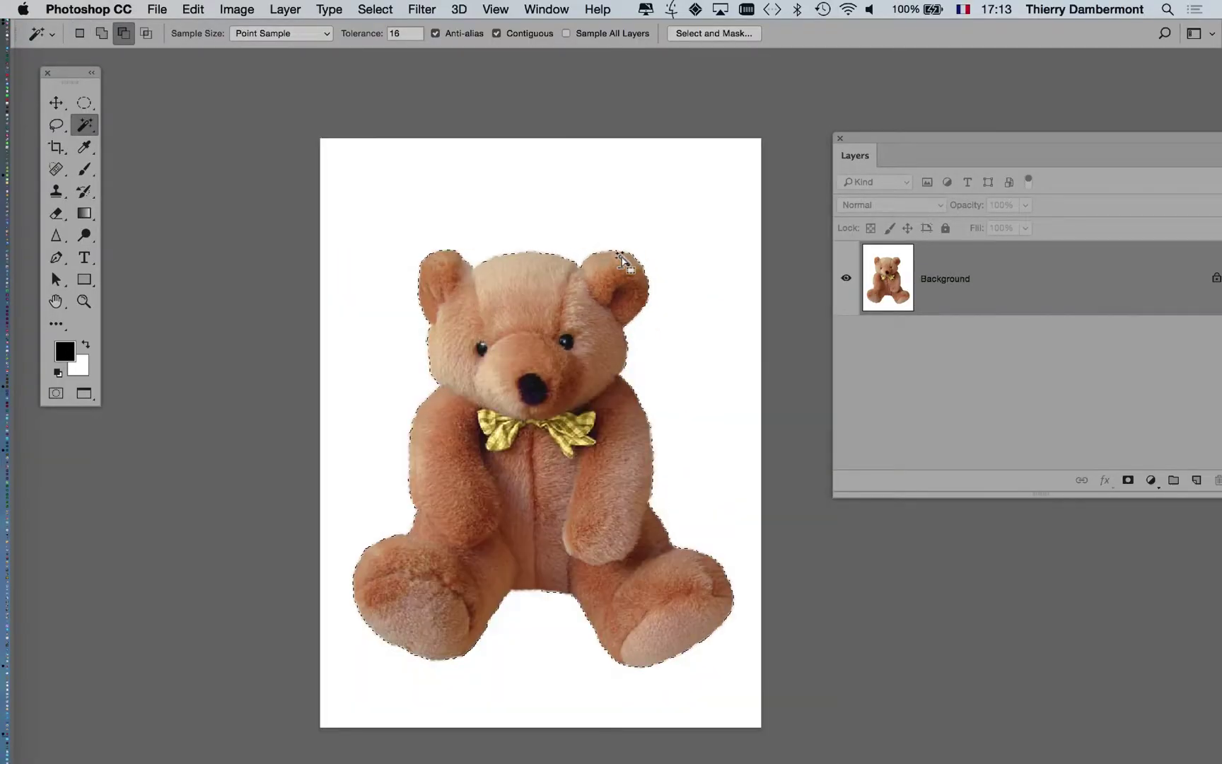
- Contract the teddy bear selection by 3 pixels, without applying the effect at the canvas bounds
{"action": "scroll", "coordinate": [483, 245], "scroll_direction": "right", "scroll_amount": 3}
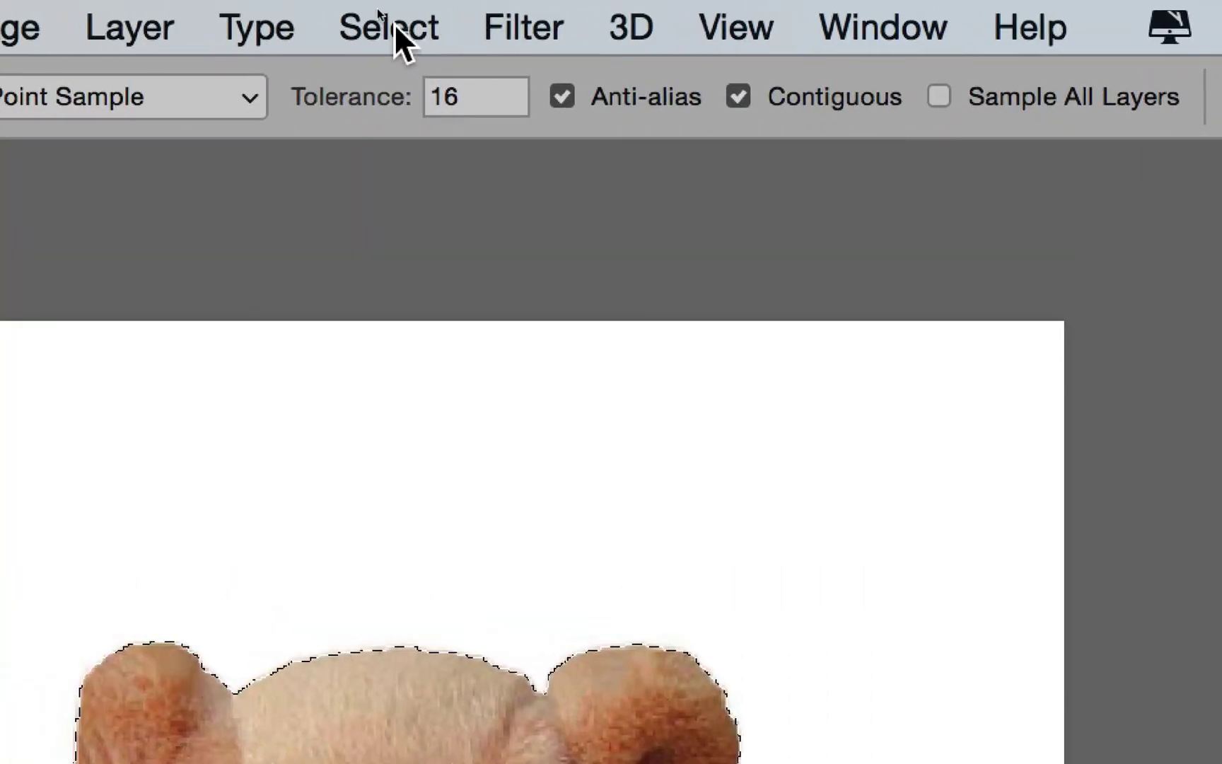
{"action": "left_click", "coordinate": [393, 27]}
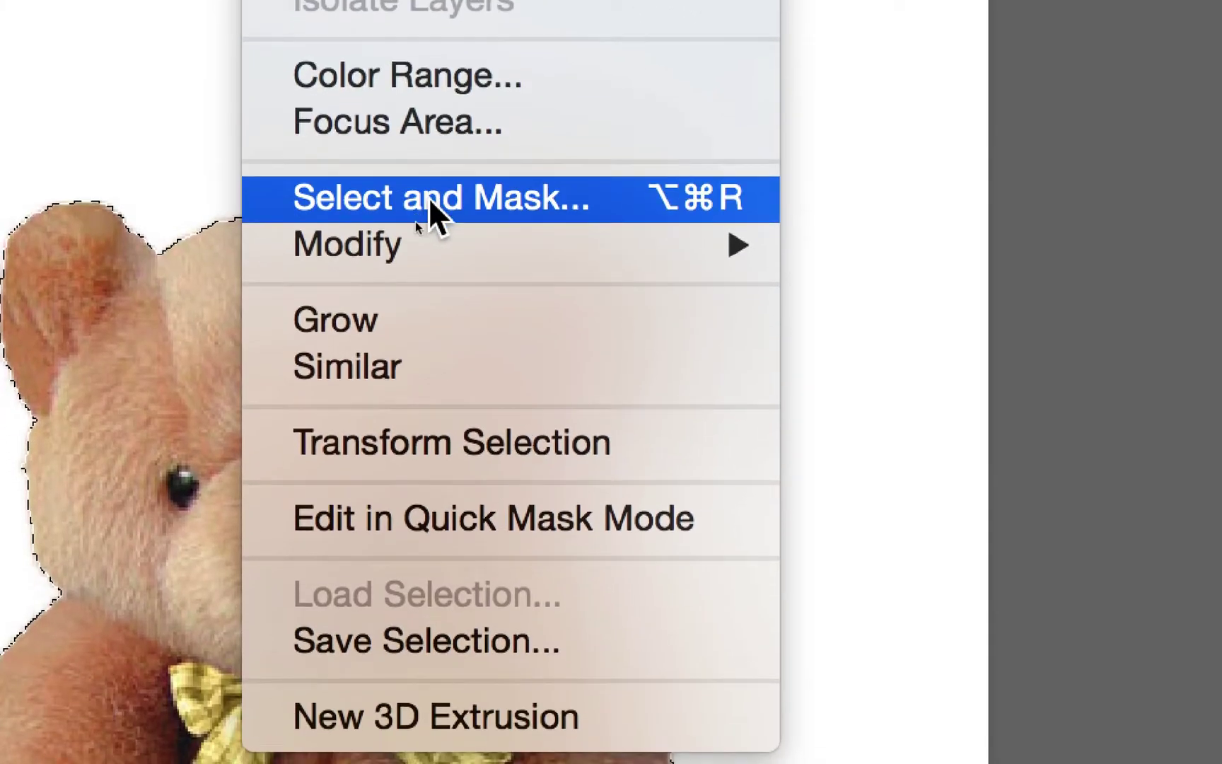
{"action": "mouse_move", "coordinate": [519, 698]}
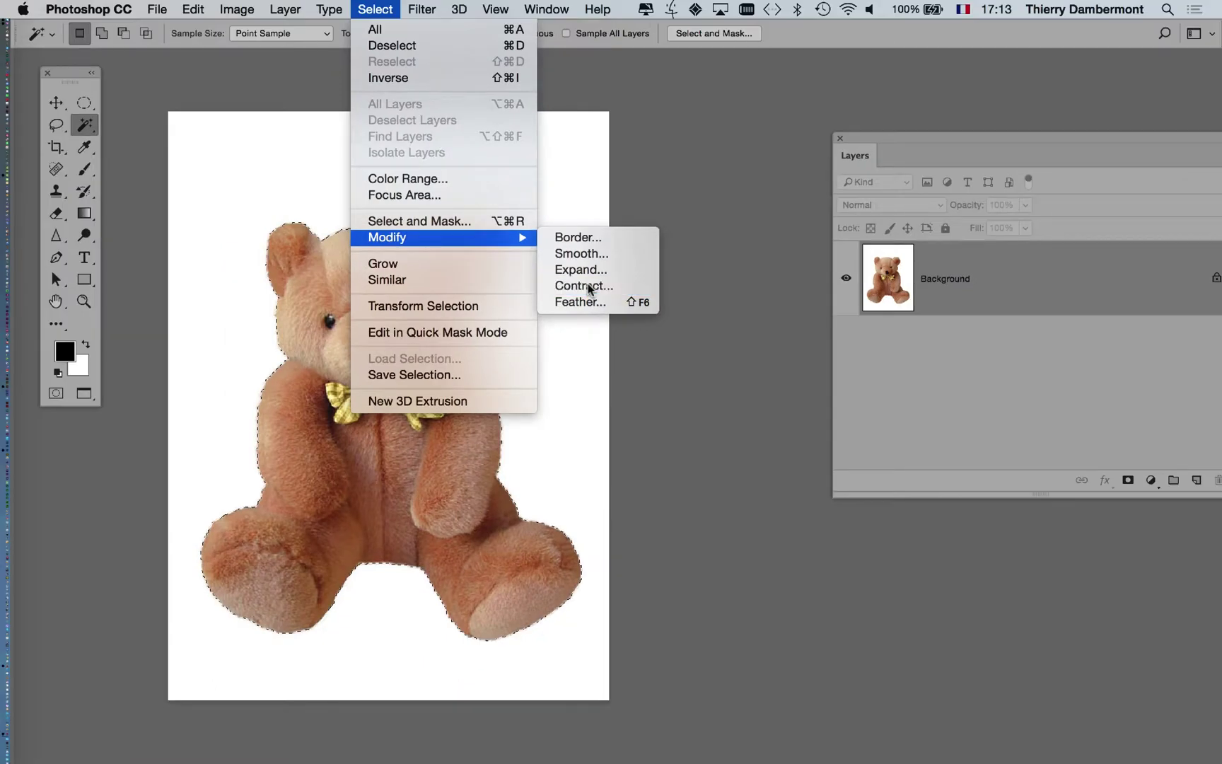
{"action": "left_click", "coordinate": [589, 287]}
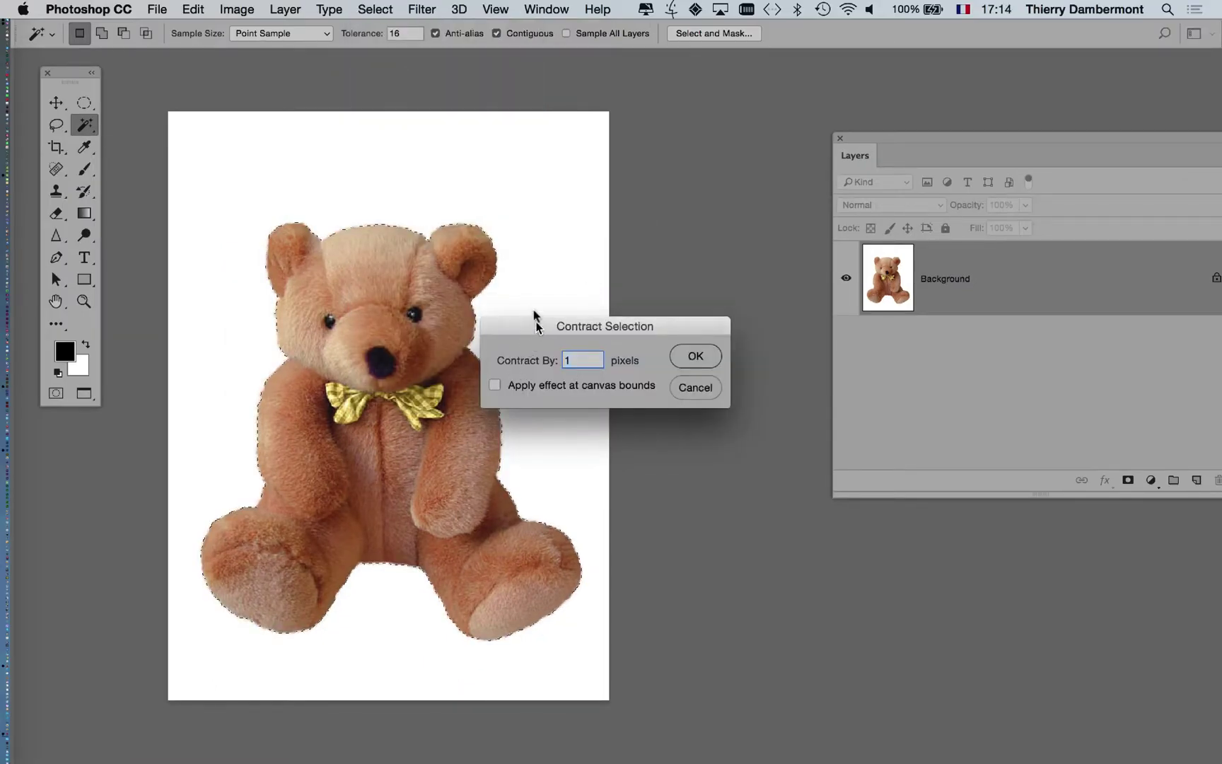
{"action": "left_click_drag", "start_coordinate": [536, 322], "coordinate": [526, 200]}
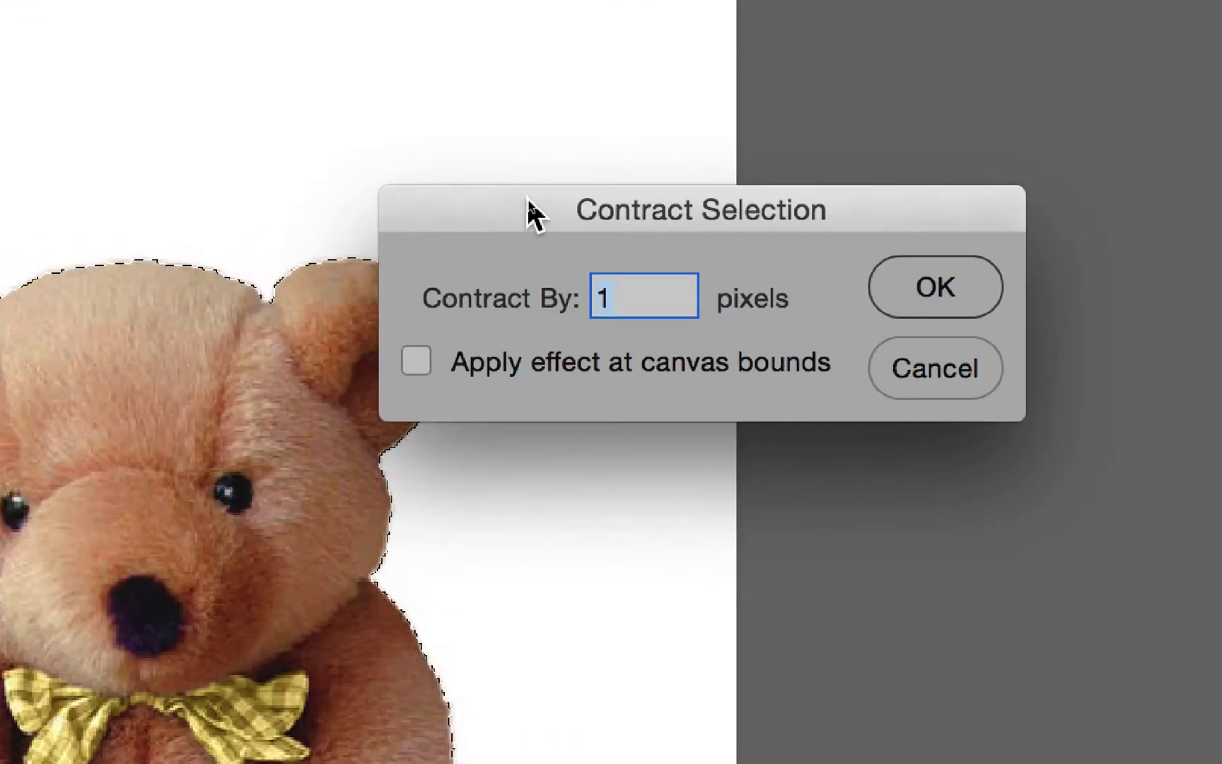
{"action": "left_click", "coordinate": [619, 297]}
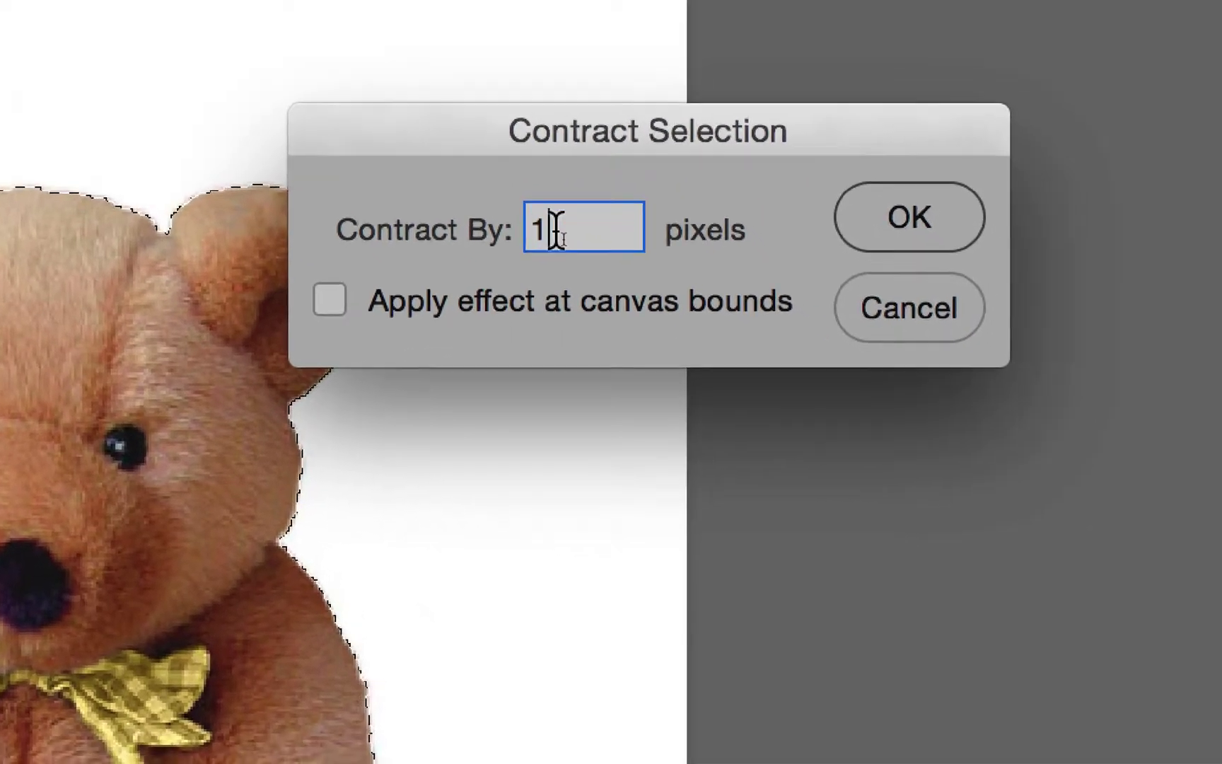
{"action": "left_click_drag", "start_coordinate": [557, 229], "coordinate": [467, 232]}
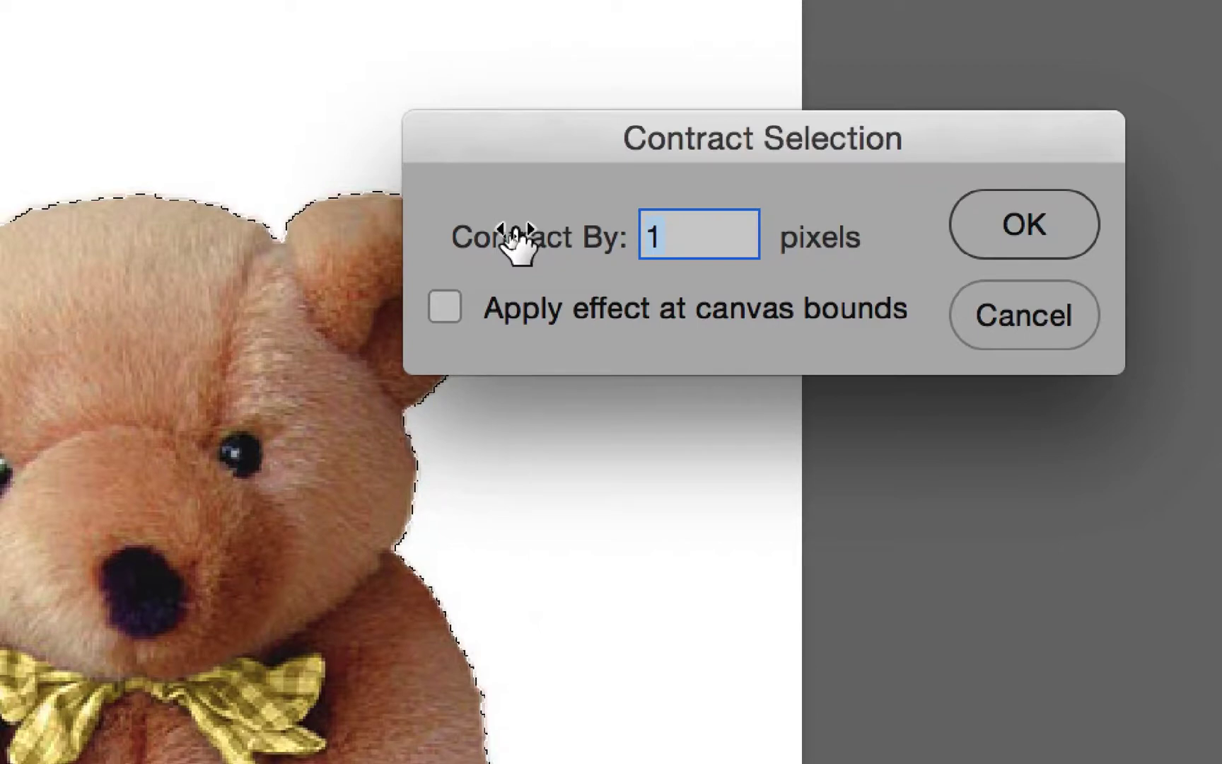
{"action": "type", "text": "3"}
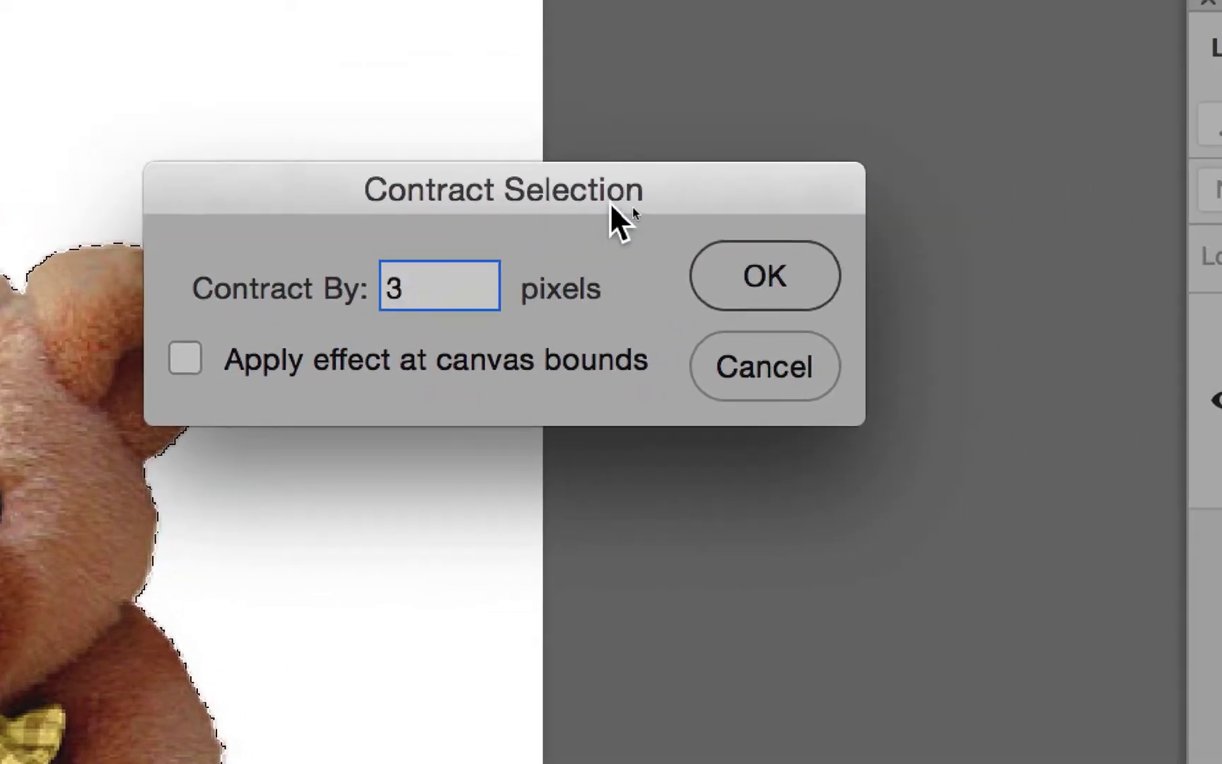
{"action": "left_click_drag", "start_coordinate": [693, 161], "coordinate": [281, 195]}
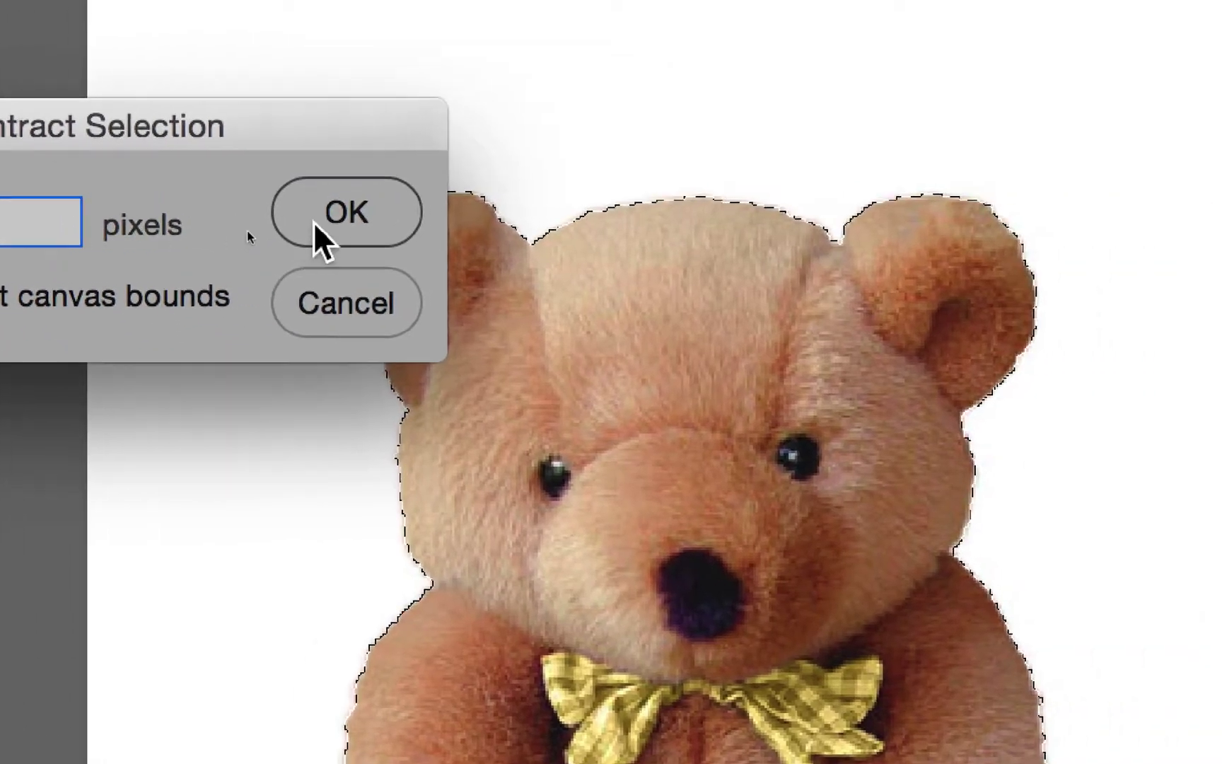
{"action": "left_click", "coordinate": [529, 223]}
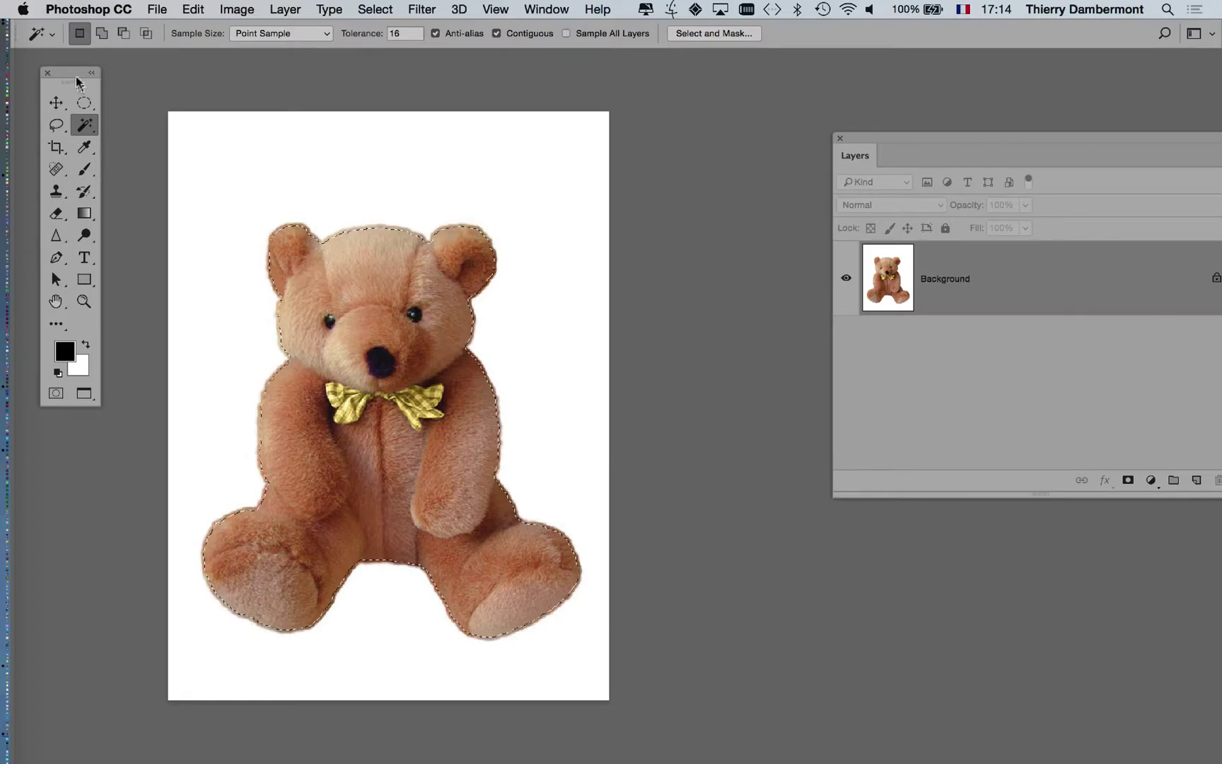
- Move the toolbox next to the bear and toggle Quick Mask to compare the selection views, ending in Quick Mask mode
{"action": "left_click_drag", "start_coordinate": [75, 78], "coordinate": [166, 121]}
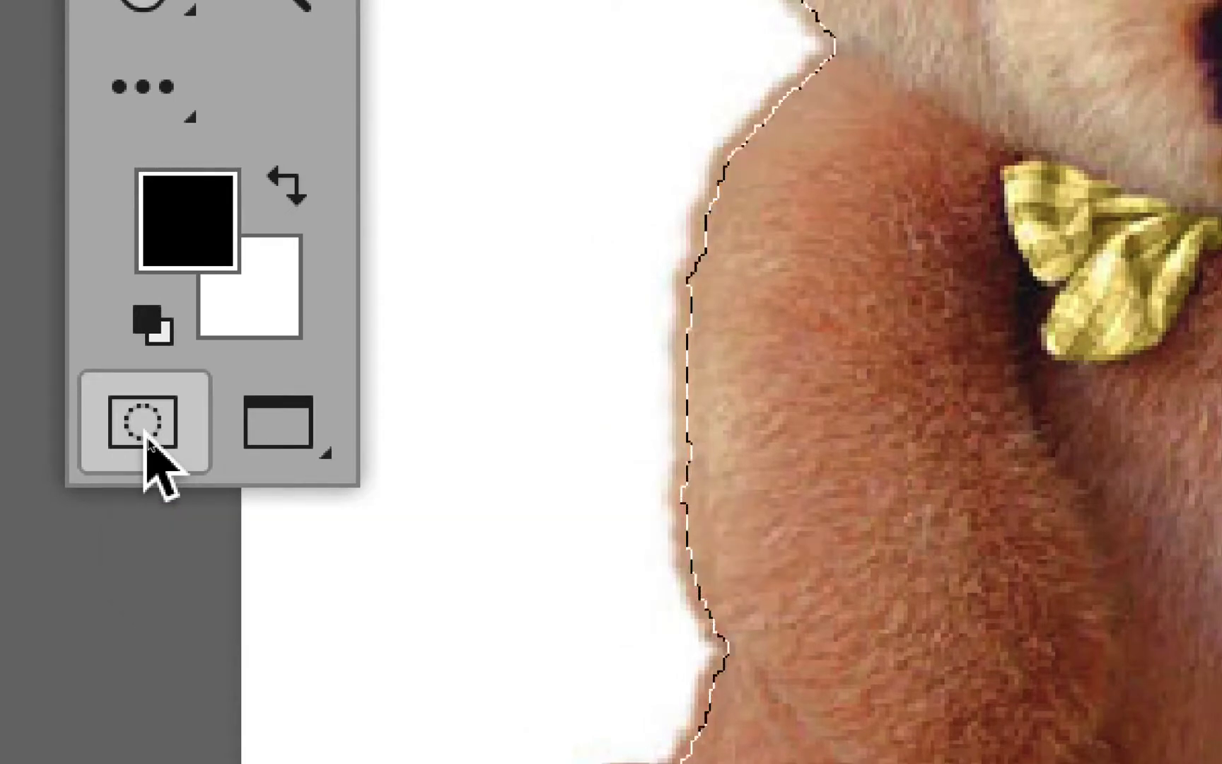
{"action": "left_click", "coordinate": [146, 436]}
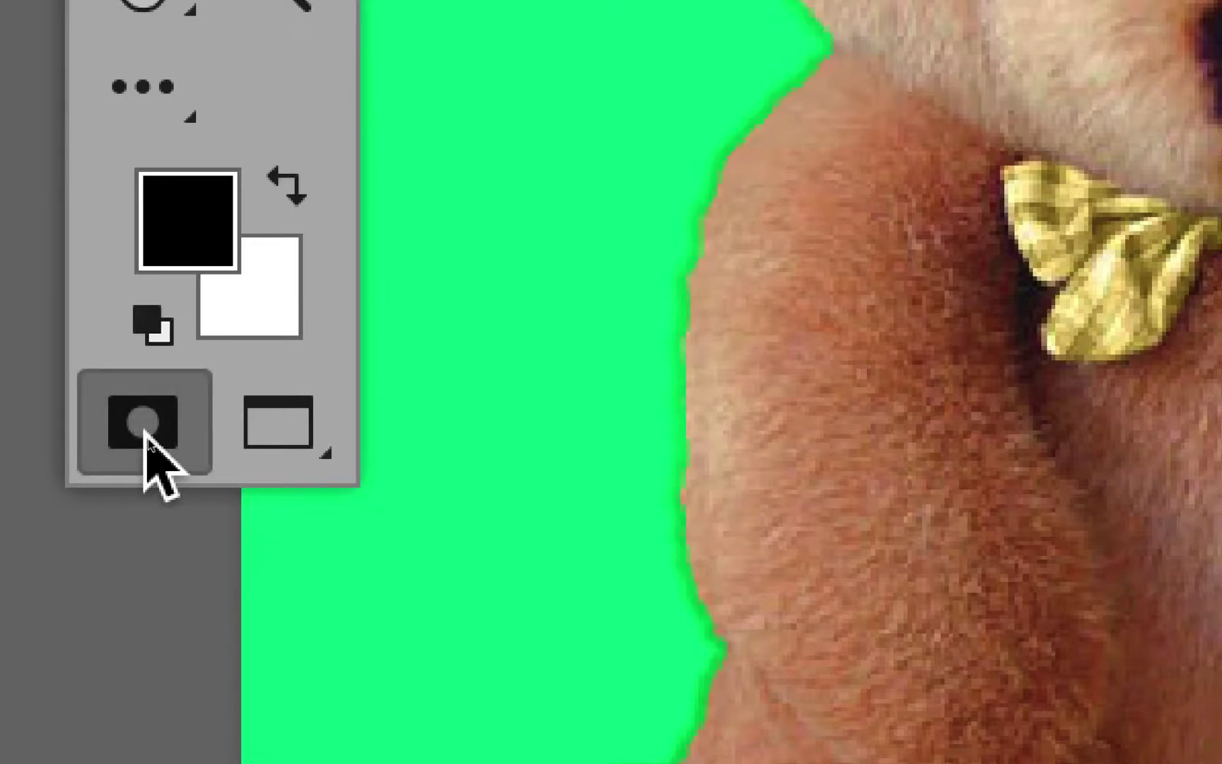
{"action": "left_click", "coordinate": [147, 436]}
{"action": "left_click", "coordinate": [146, 436]}
{"action": "left_click", "coordinate": [147, 436]}
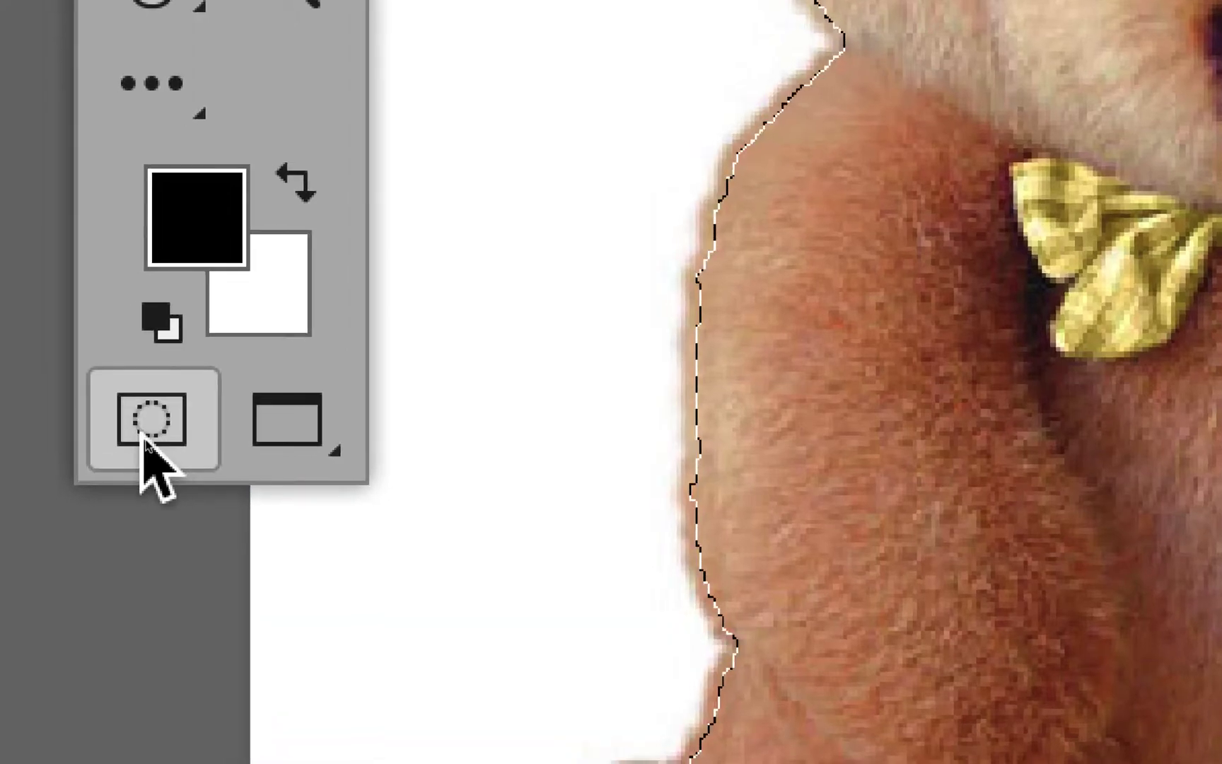
{"action": "left_click", "coordinate": [146, 435]}
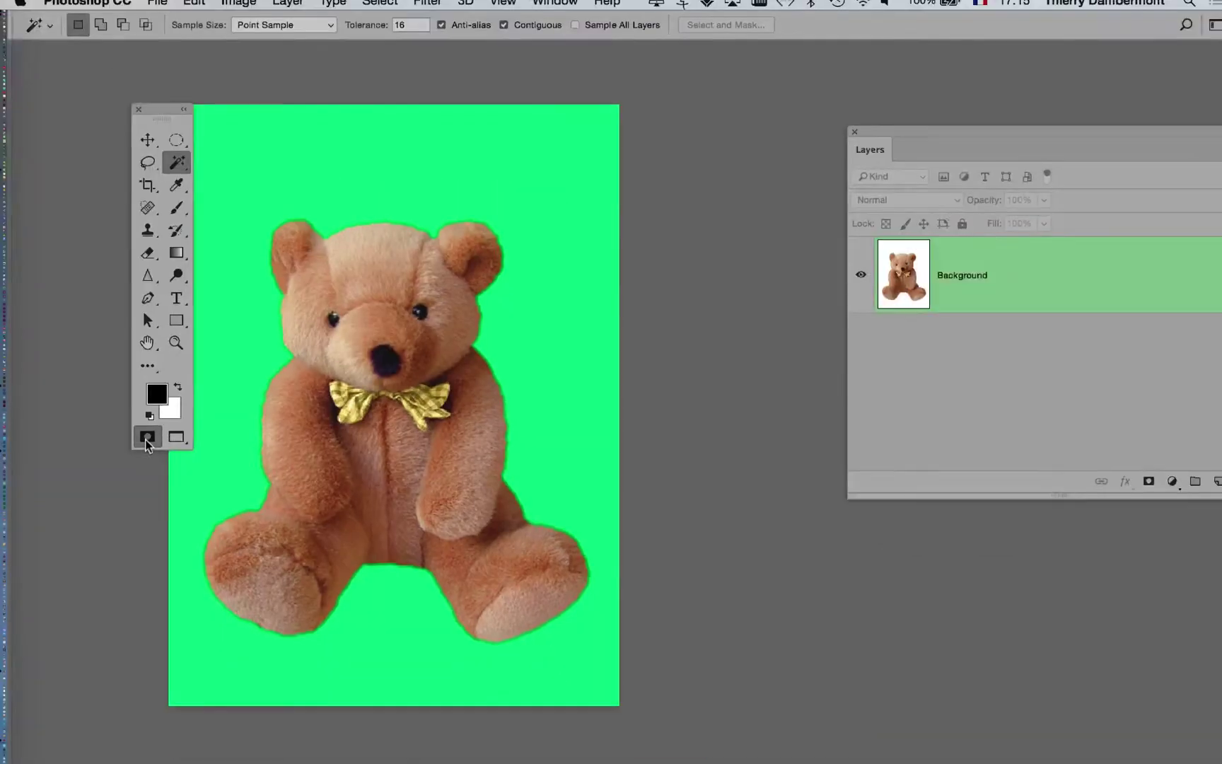
- Move the toolbox away from the bear and set the Quick Mask overlay colour to magenta (ff00d8), ending in Quick Mask mode
{"action": "left_click_drag", "start_coordinate": [161, 125], "coordinate": [112, 97]}
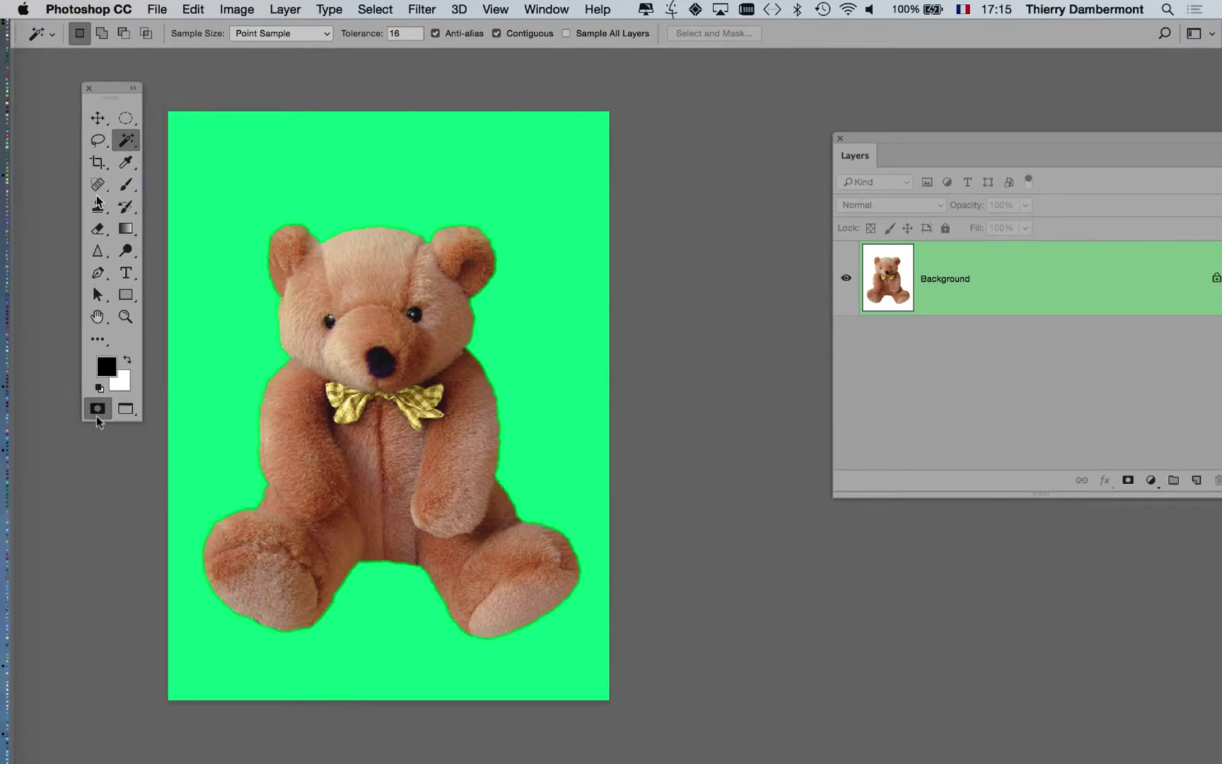
{"action": "double_click", "coordinate": [98, 410]}
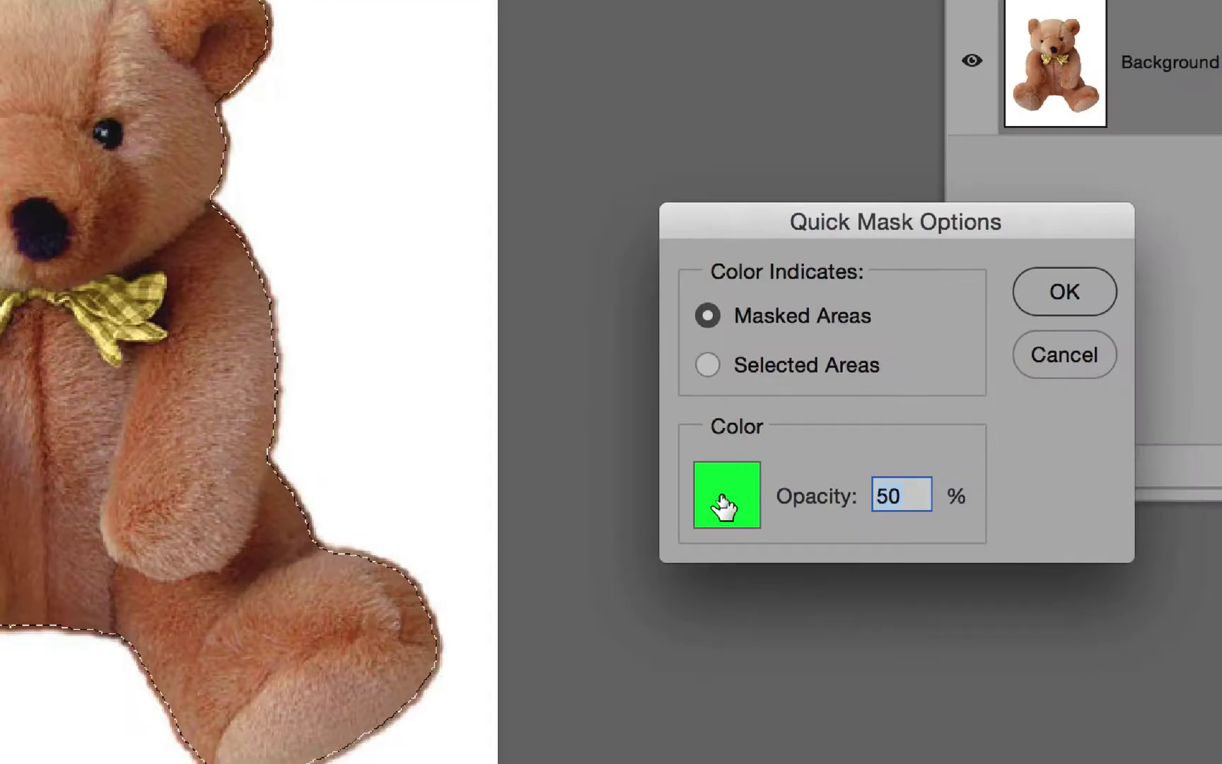
{"action": "left_click", "coordinate": [723, 505]}
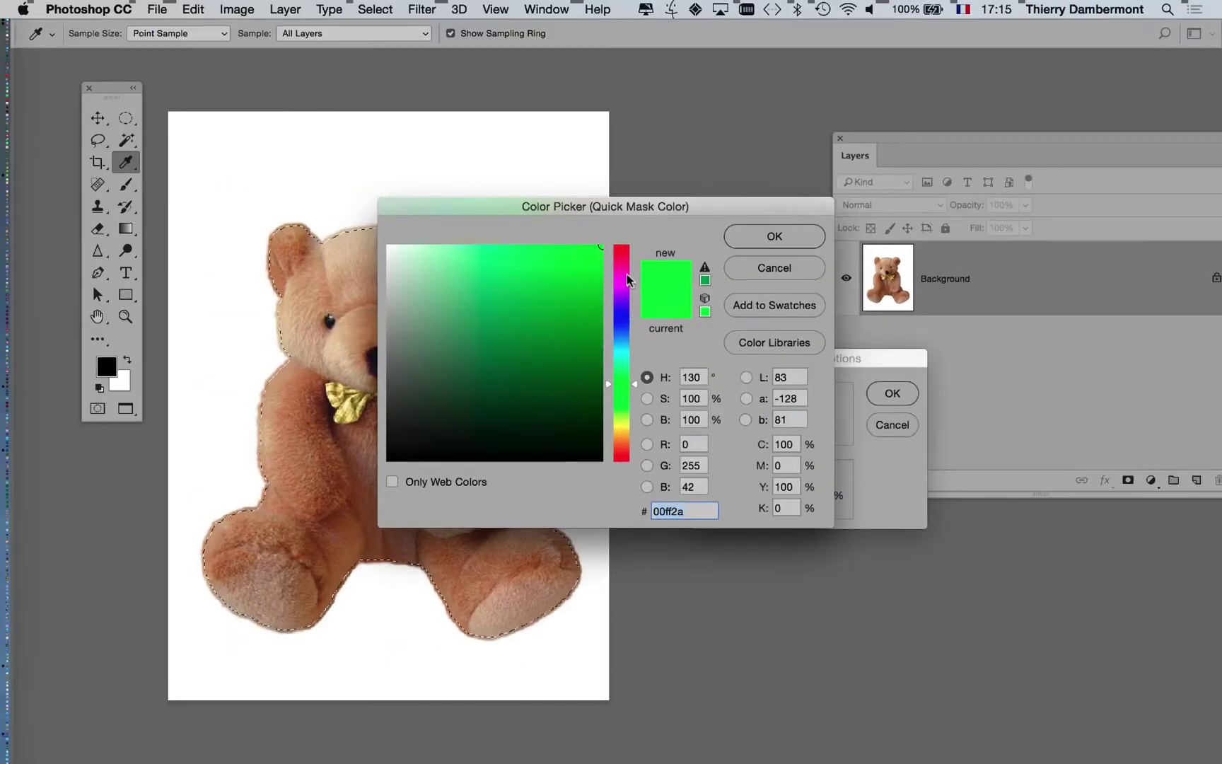
{"action": "left_click", "coordinate": [626, 275]}
{"action": "left_click", "coordinate": [774, 236]}
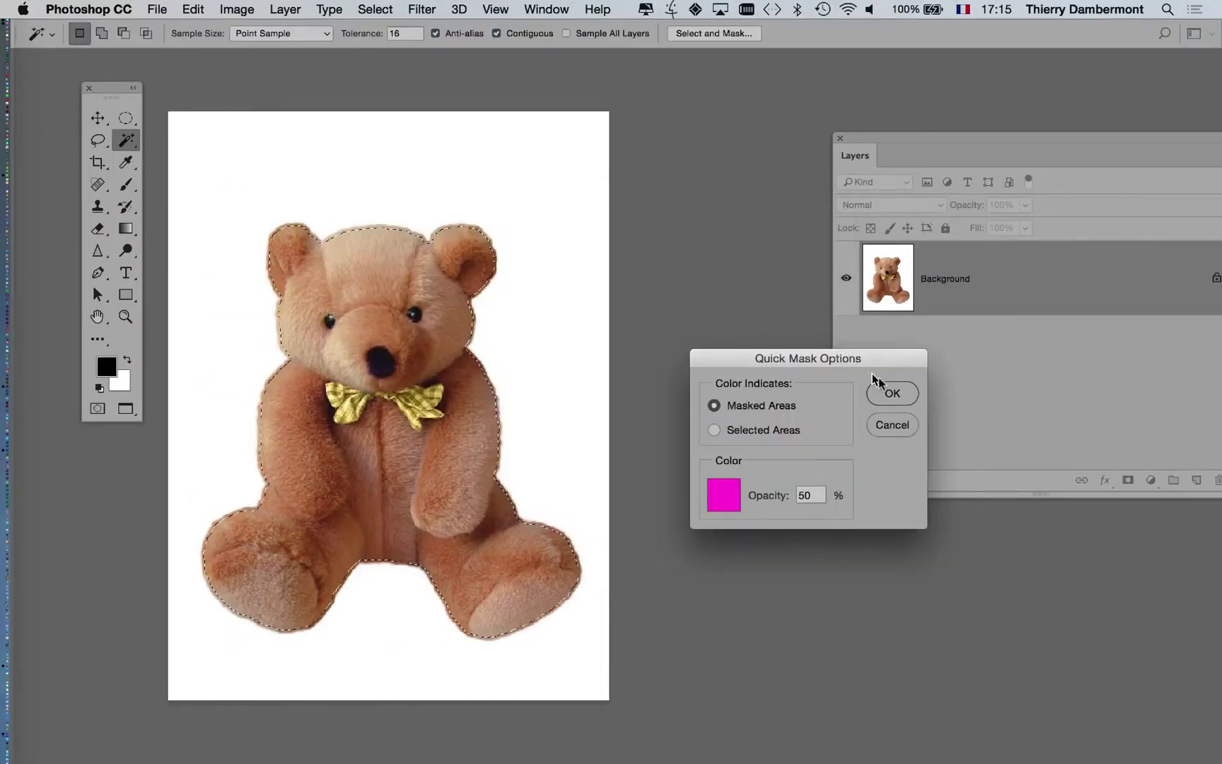
{"action": "left_click", "coordinate": [892, 393]}
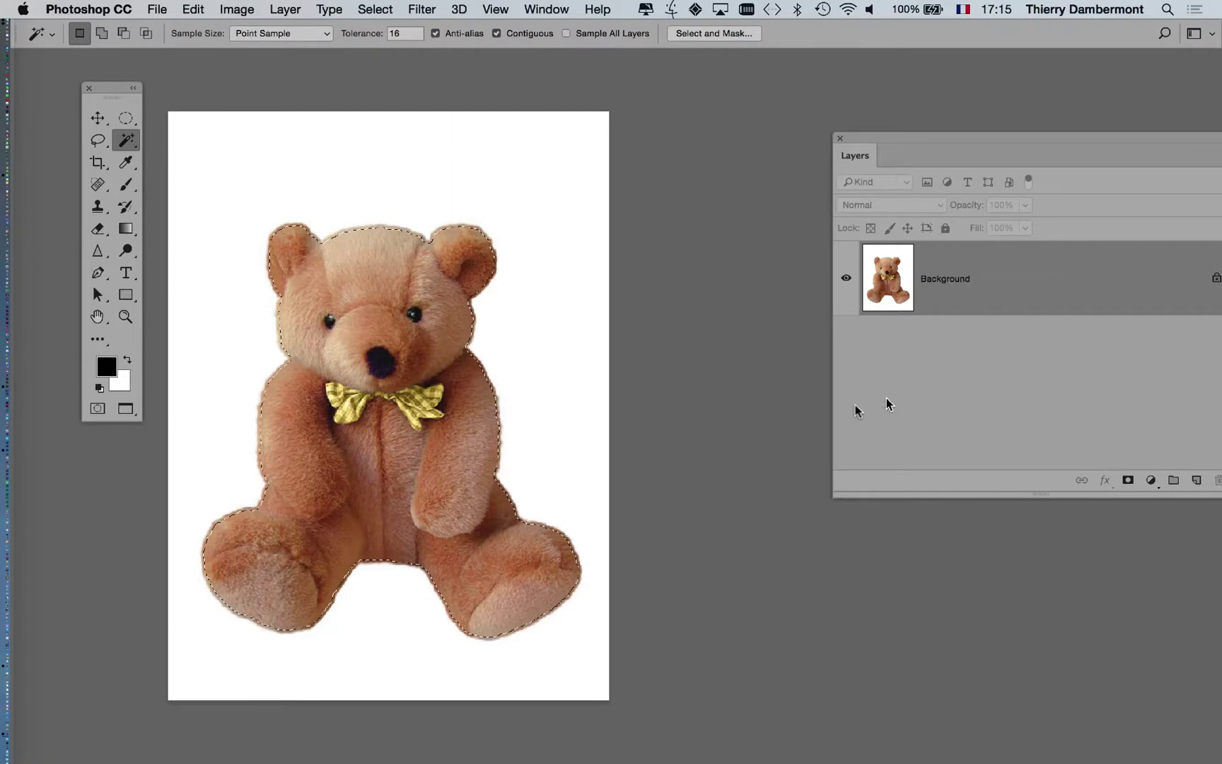
{"action": "left_click", "coordinate": [99, 409]}
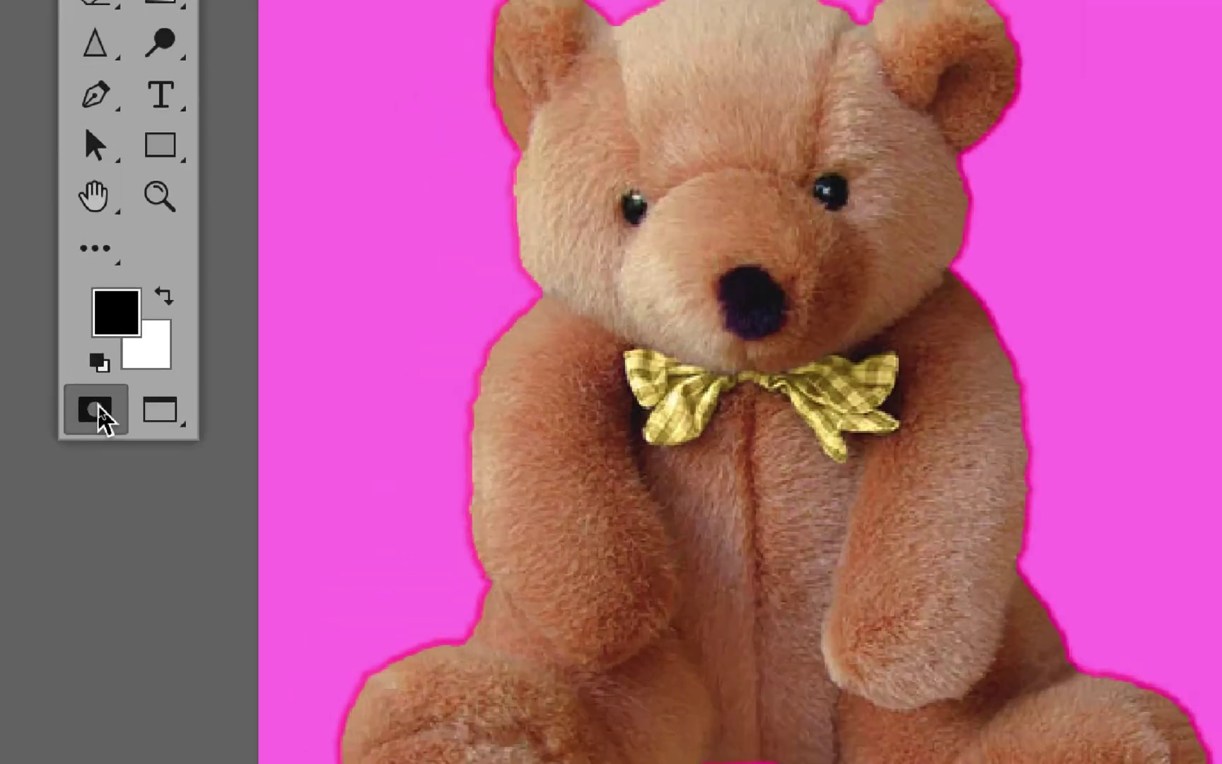
- Set the Quick Mask overlay colour to green (00ff30) and show the bear's mask with it
{"action": "double_click", "coordinate": [99, 413]}
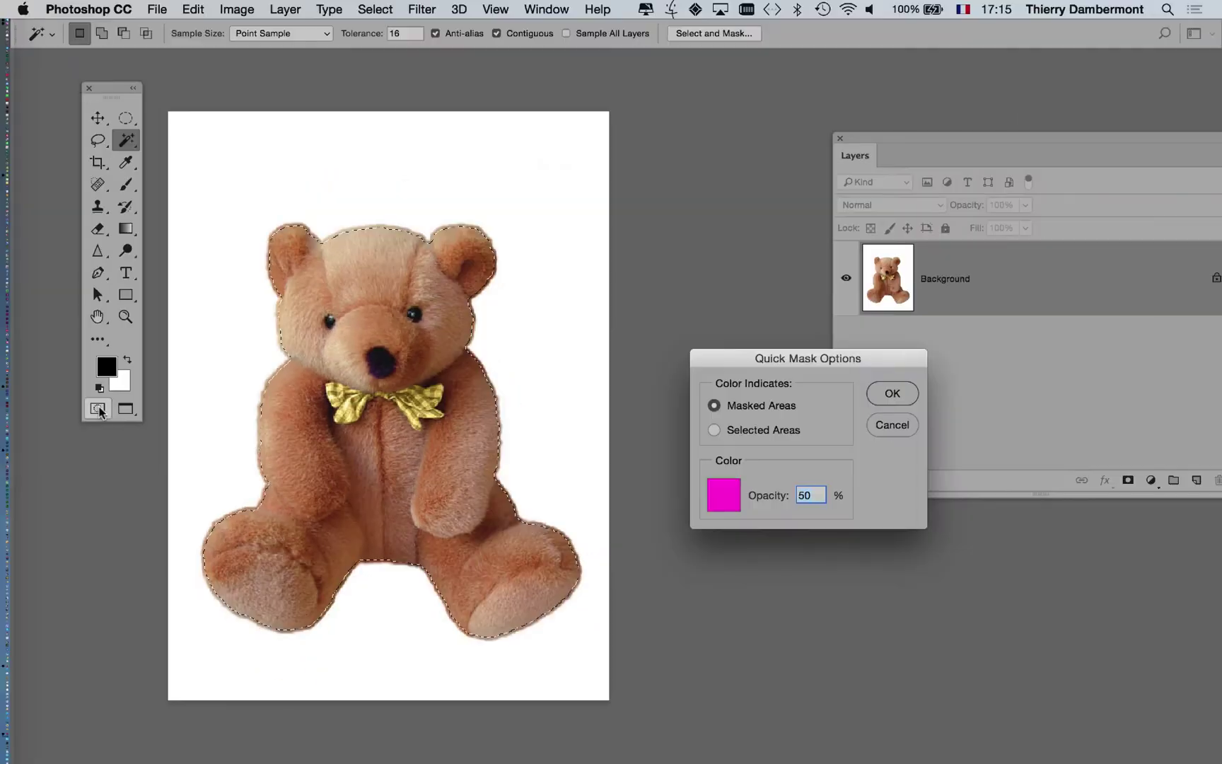
{"action": "left_click", "coordinate": [718, 495]}
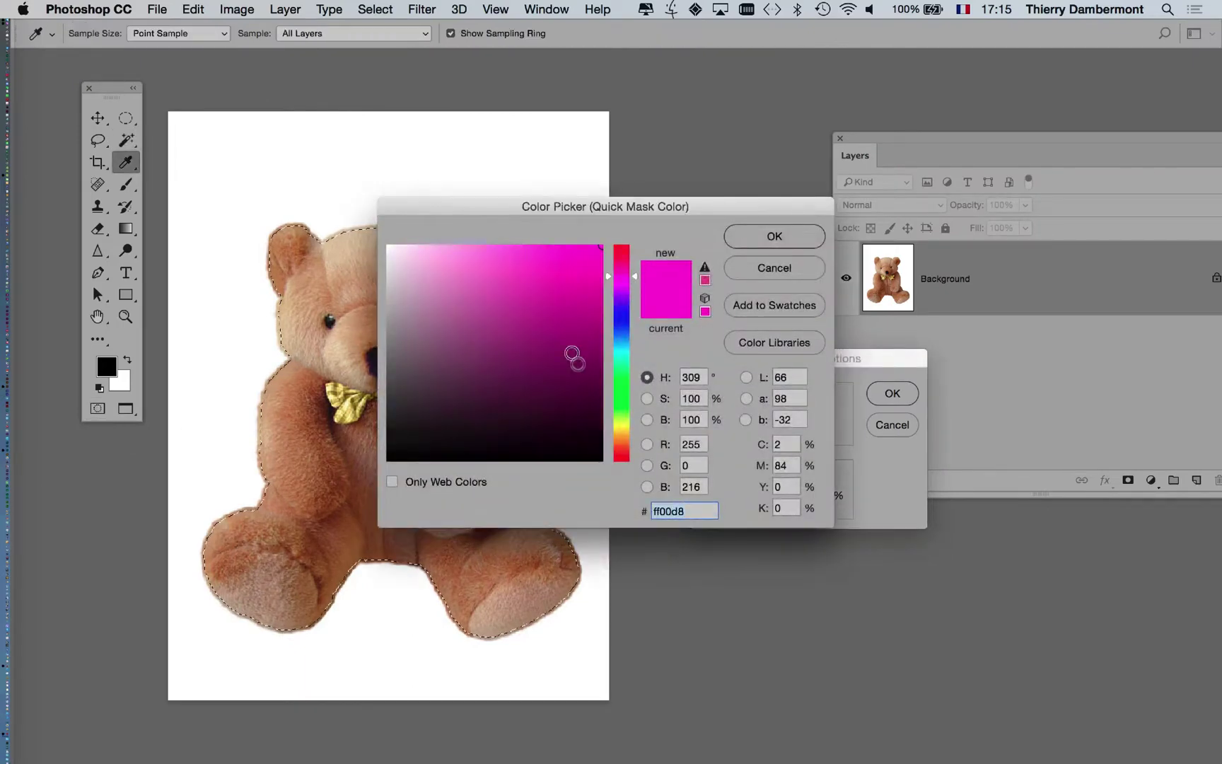
{"action": "left_click", "coordinate": [623, 385]}
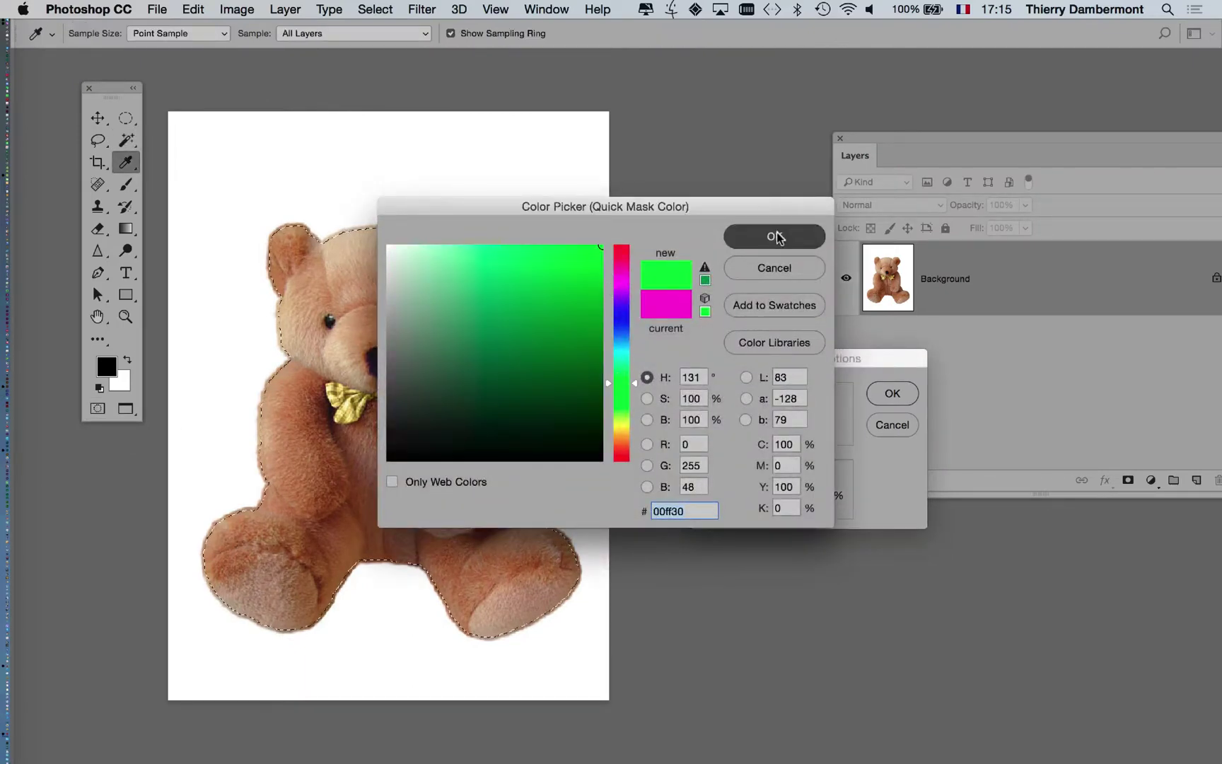
{"action": "left_click", "coordinate": [775, 236]}
{"action": "left_click", "coordinate": [870, 394]}
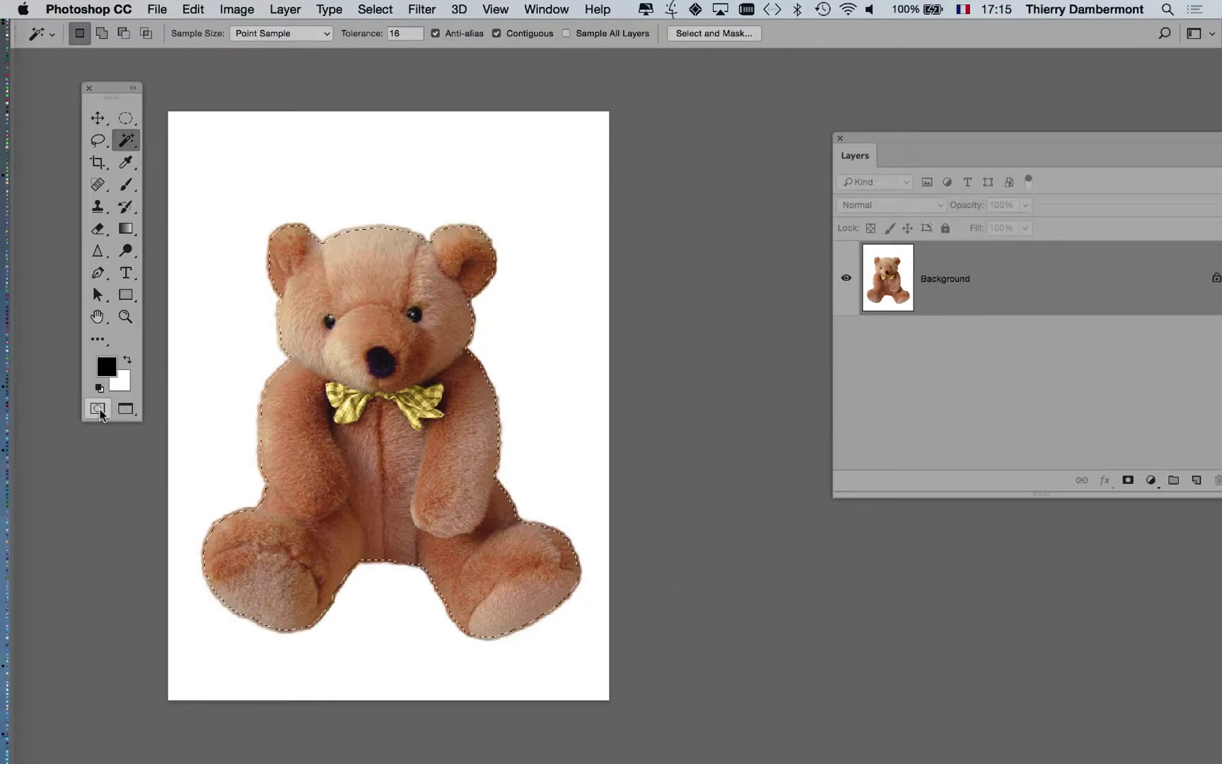
{"action": "left_click", "coordinate": [99, 411]}
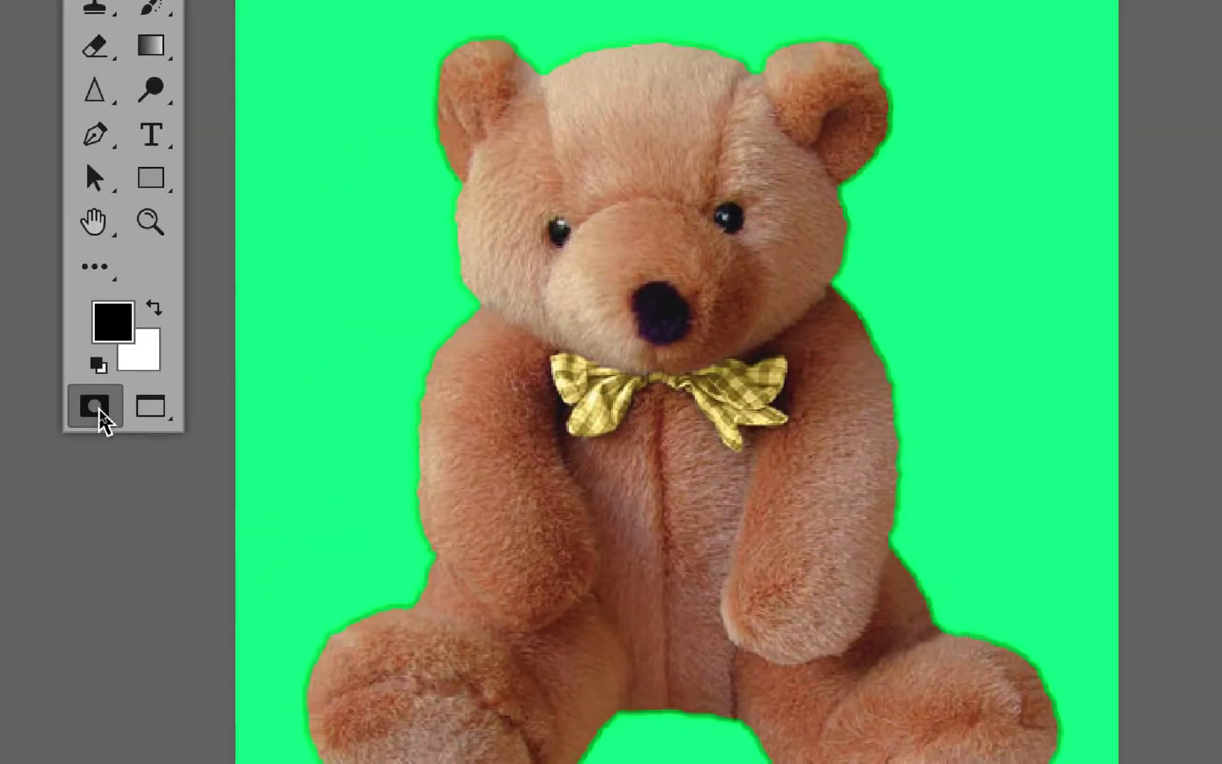
- Review the Quick Mask options for masked areas, keep them as they are, and return to Quick Mask mode
{"action": "left_click", "coordinate": [99, 411]}
{"action": "double_click", "coordinate": [99, 411]}
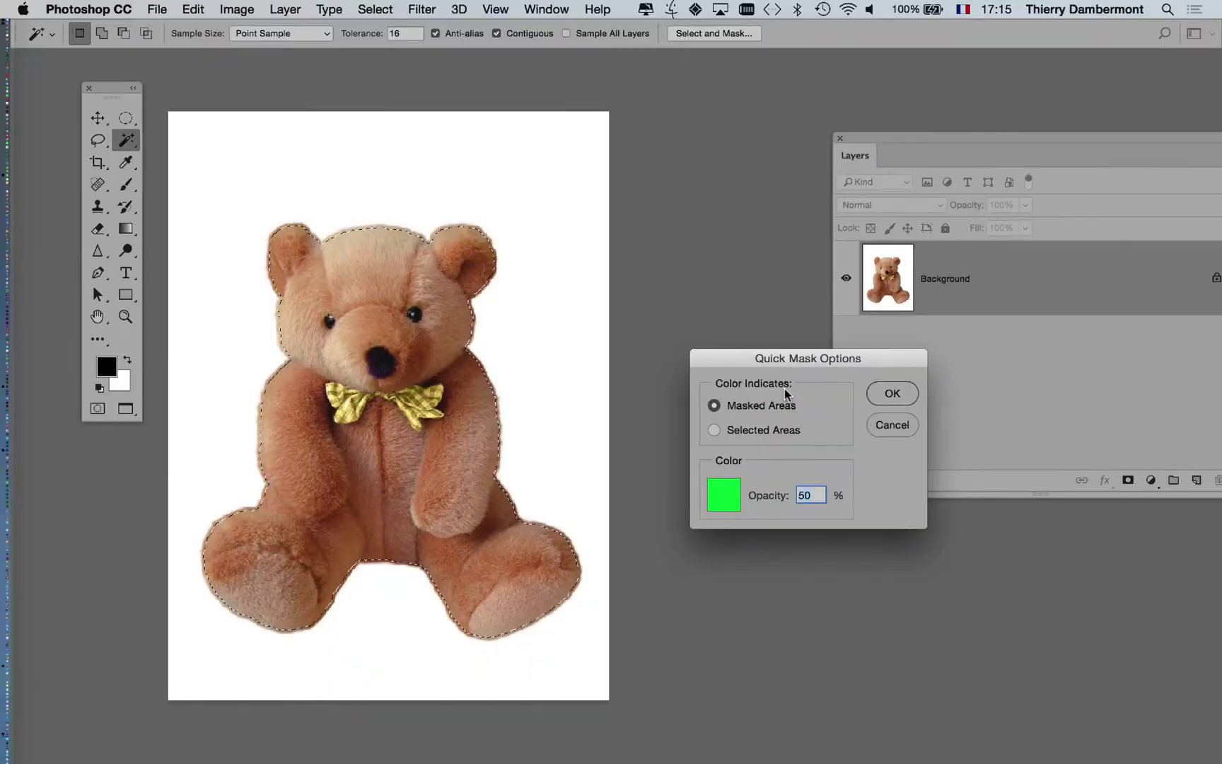
{"action": "left_click", "coordinate": [895, 395]}
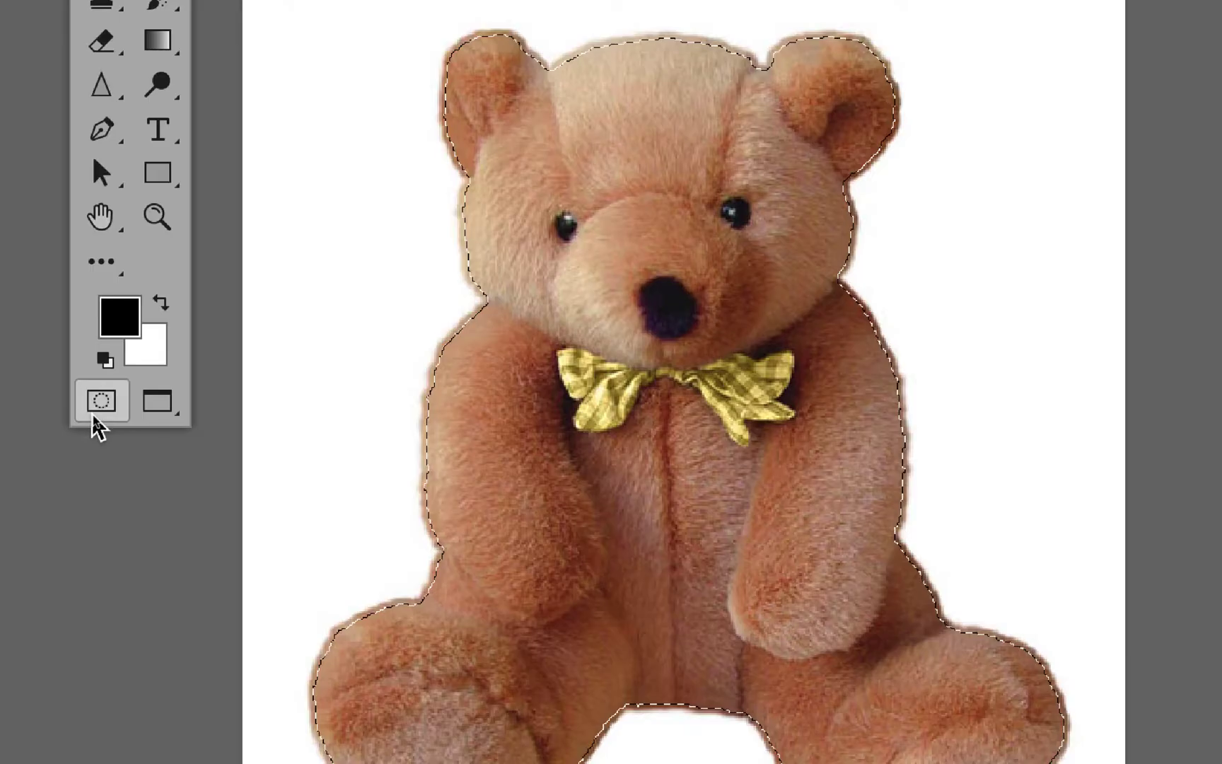
{"action": "left_click", "coordinate": [94, 414]}
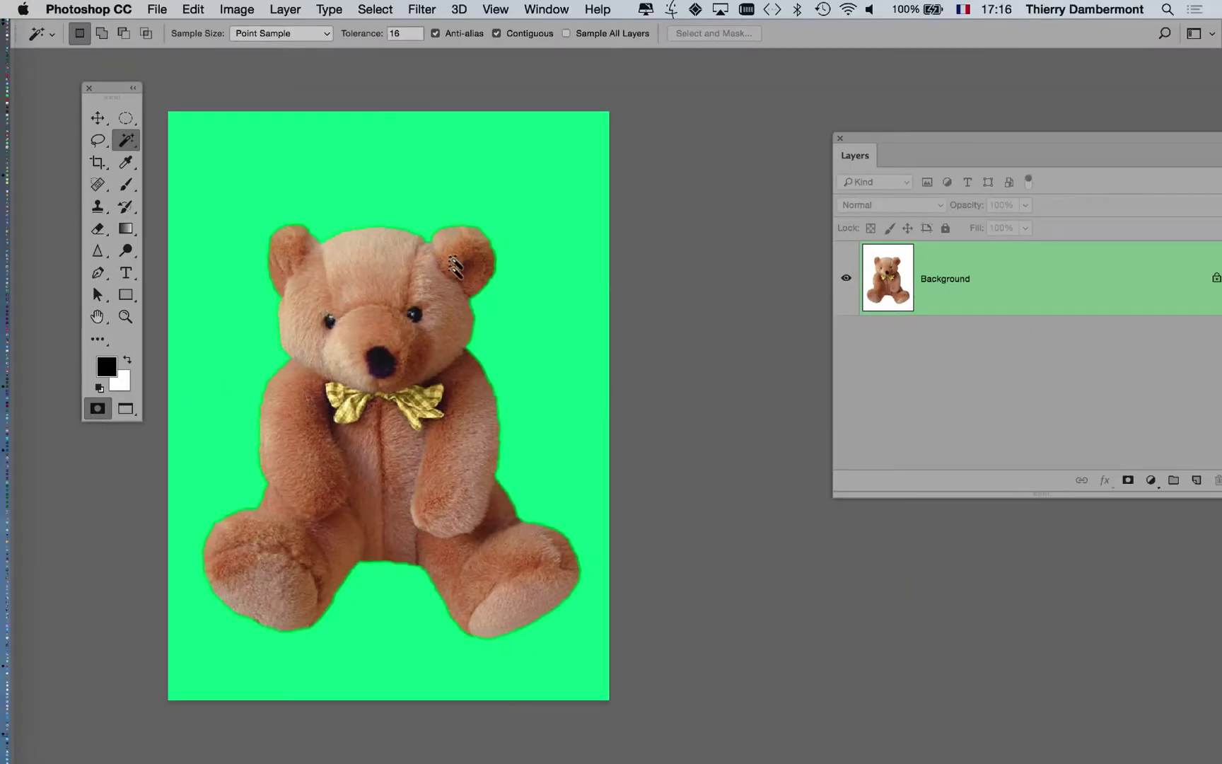
- Open Gaussian Blur for the quick mask and place its dialog beside the mask edge between the bear's head and ear
{"action": "scroll", "coordinate": [455, 265], "scroll_direction": "up", "scroll_amount": 6}
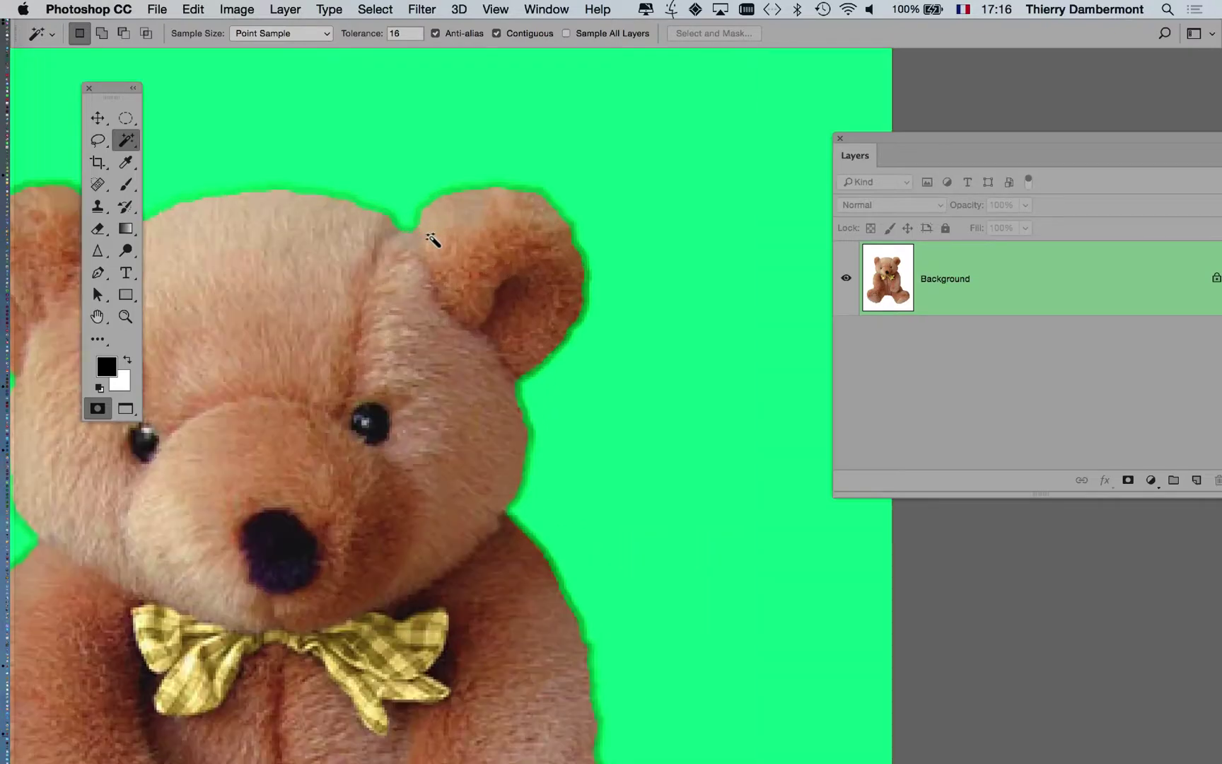
{"action": "scroll", "coordinate": [432, 241], "scroll_direction": "up", "scroll_amount": 4}
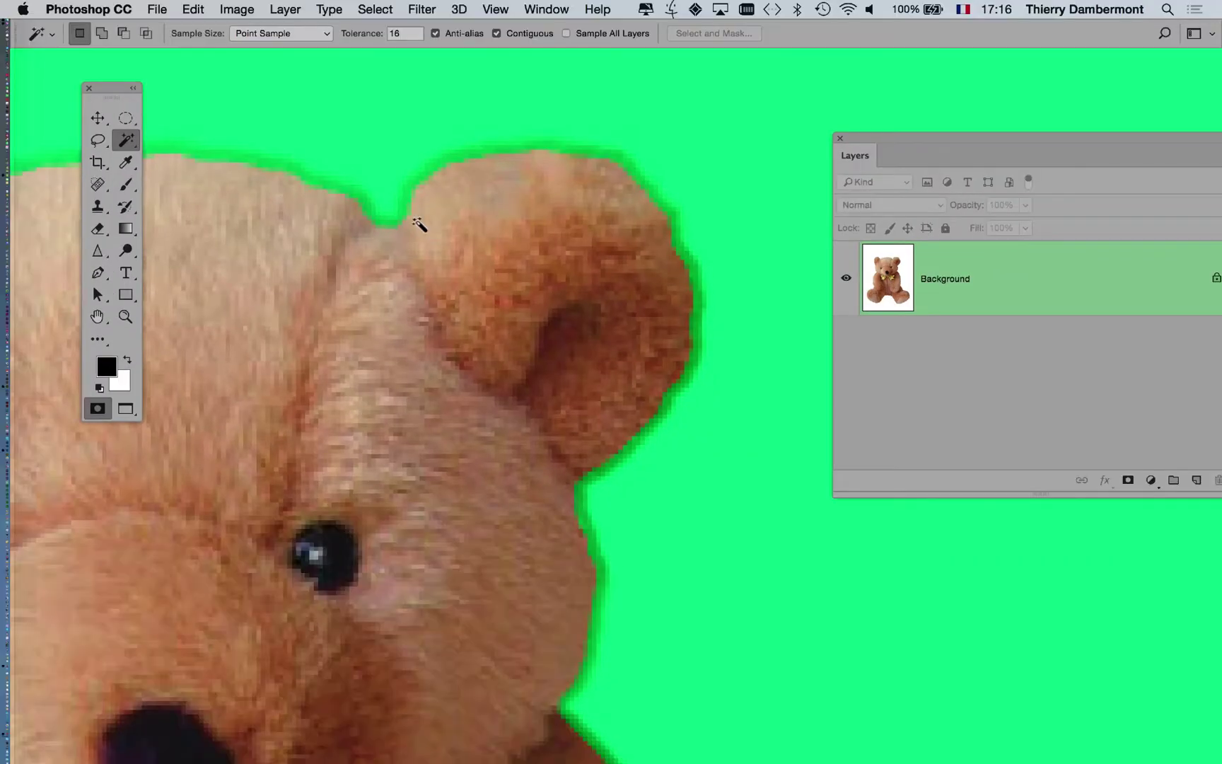
{"action": "scroll", "coordinate": [420, 225], "scroll_direction": "down", "scroll_amount": 3}
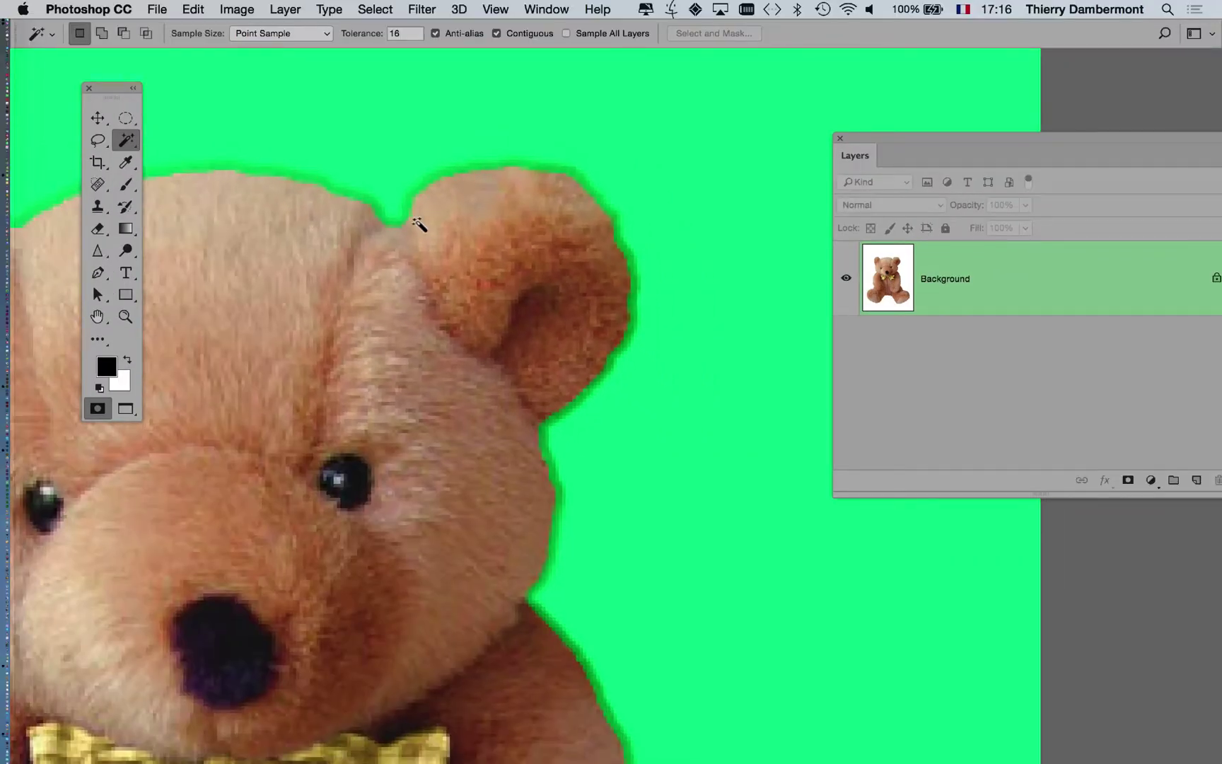
{"action": "scroll", "coordinate": [419, 225], "scroll_direction": "up", "scroll_amount": 5}
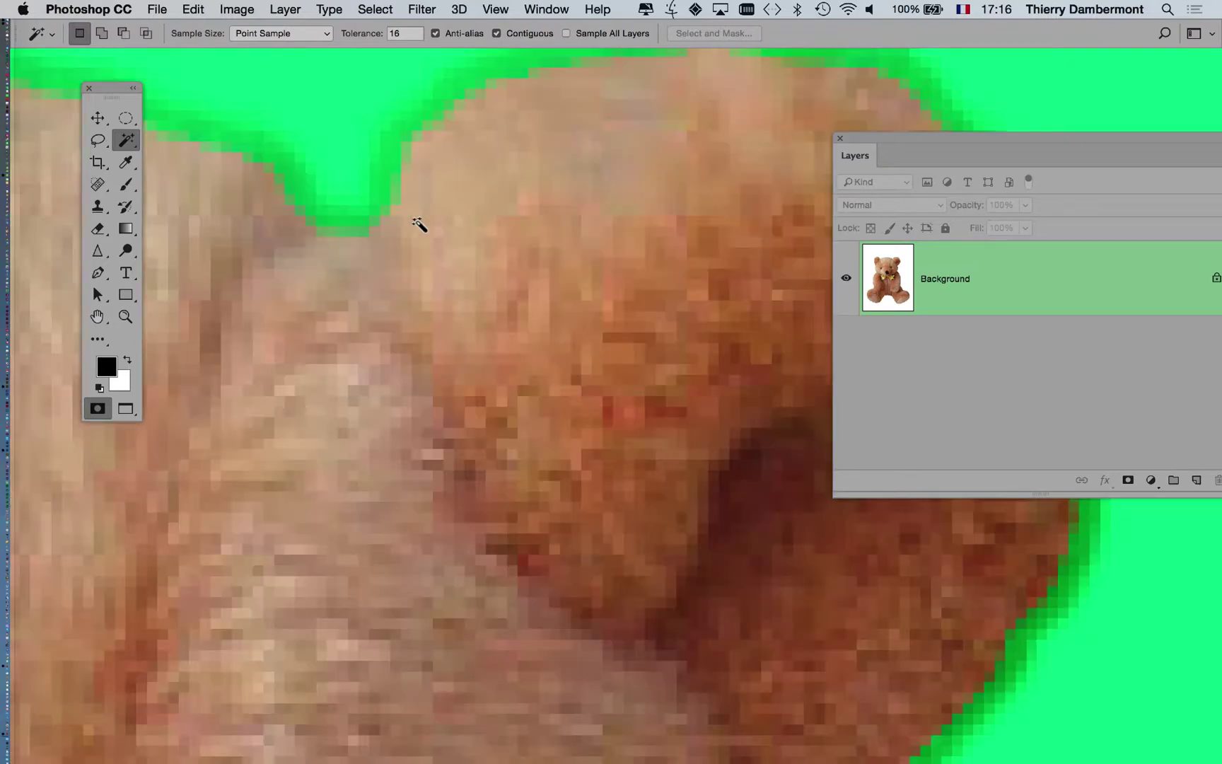
{"action": "scroll", "coordinate": [420, 225], "scroll_direction": "down", "scroll_amount": 1}
{"action": "left_click", "coordinate": [426, 9]}
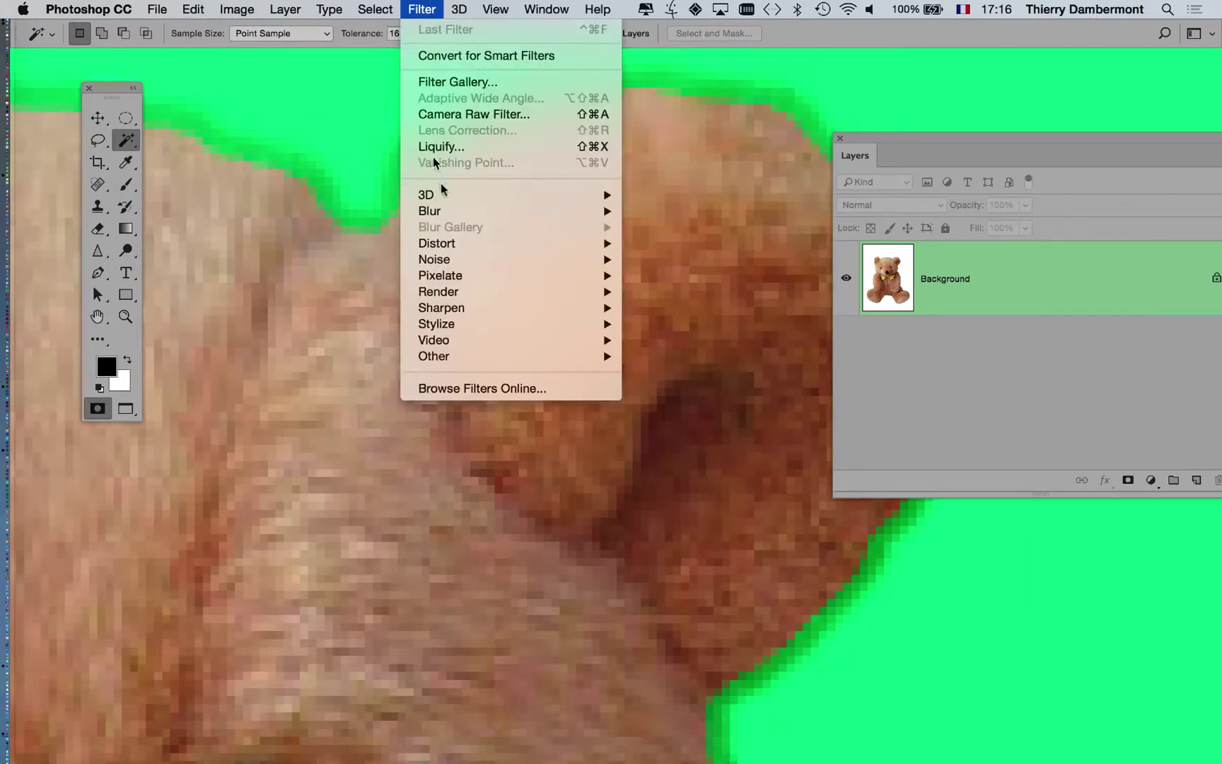
{"action": "mouse_move", "coordinate": [439, 211]}
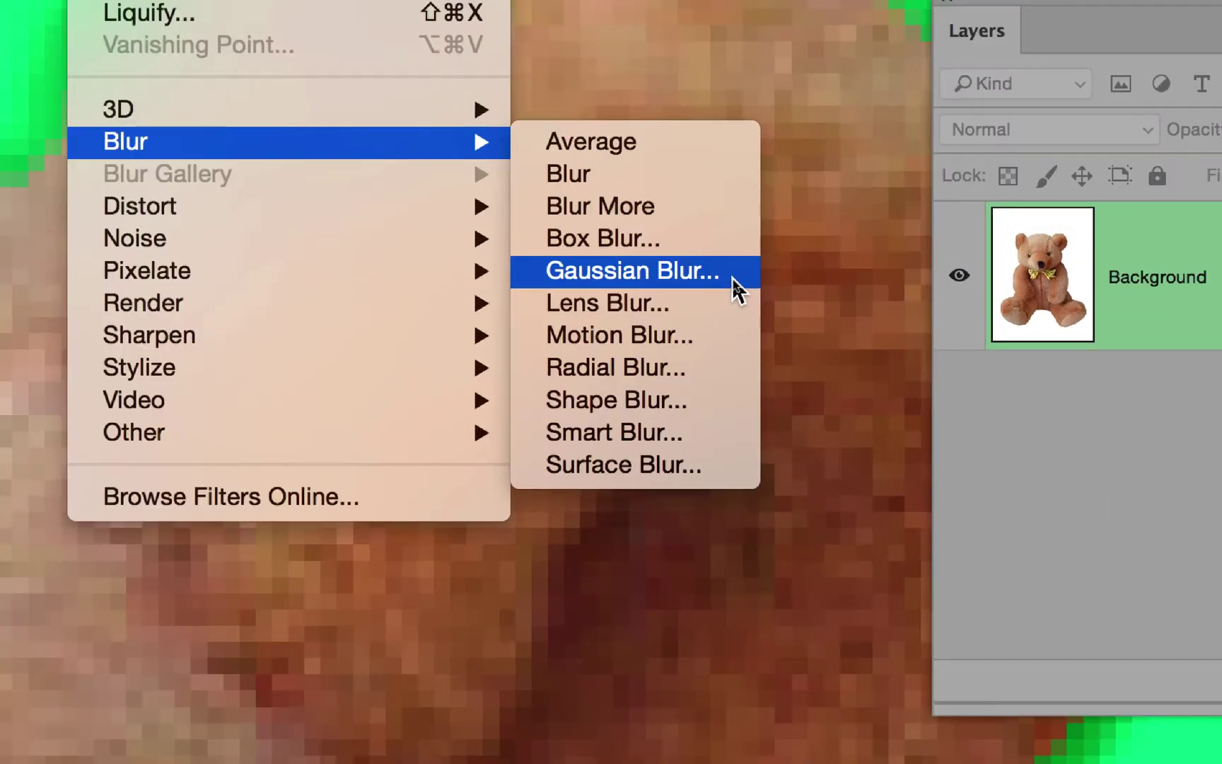
{"action": "left_click", "coordinate": [736, 286]}
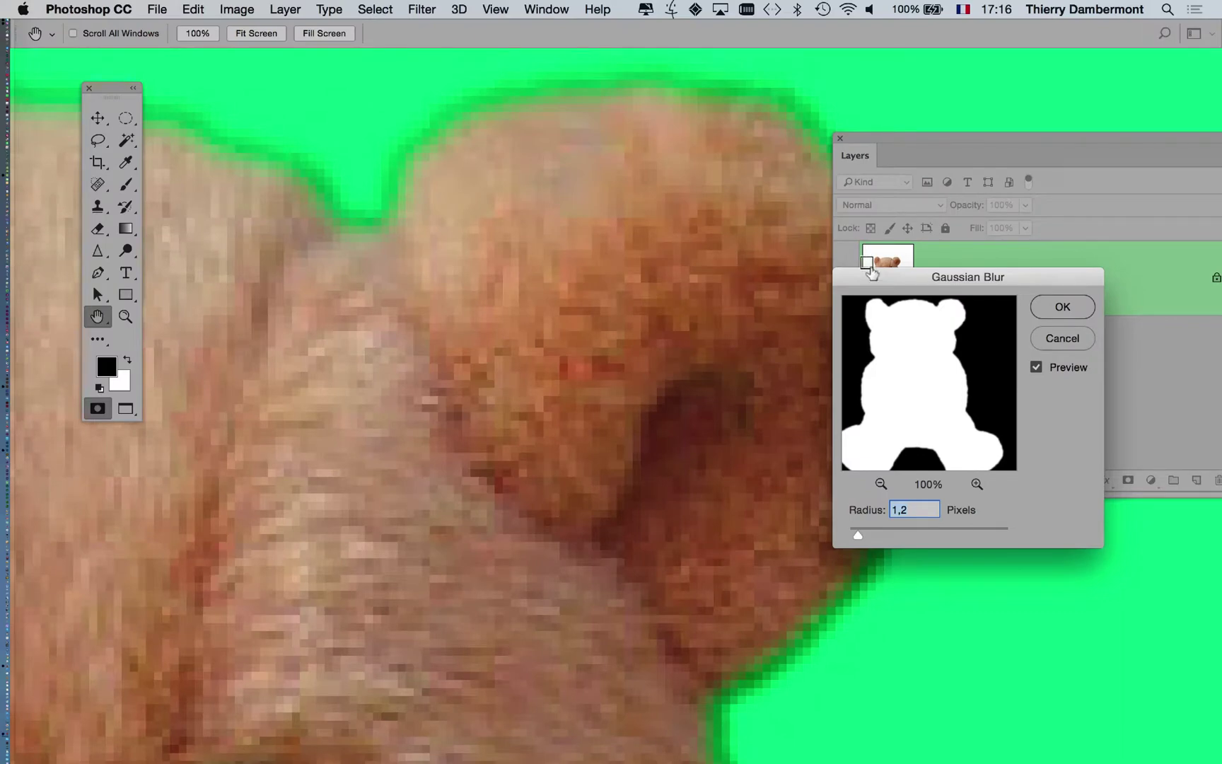
{"action": "left_click_drag", "start_coordinate": [868, 277], "coordinate": [479, 184]}
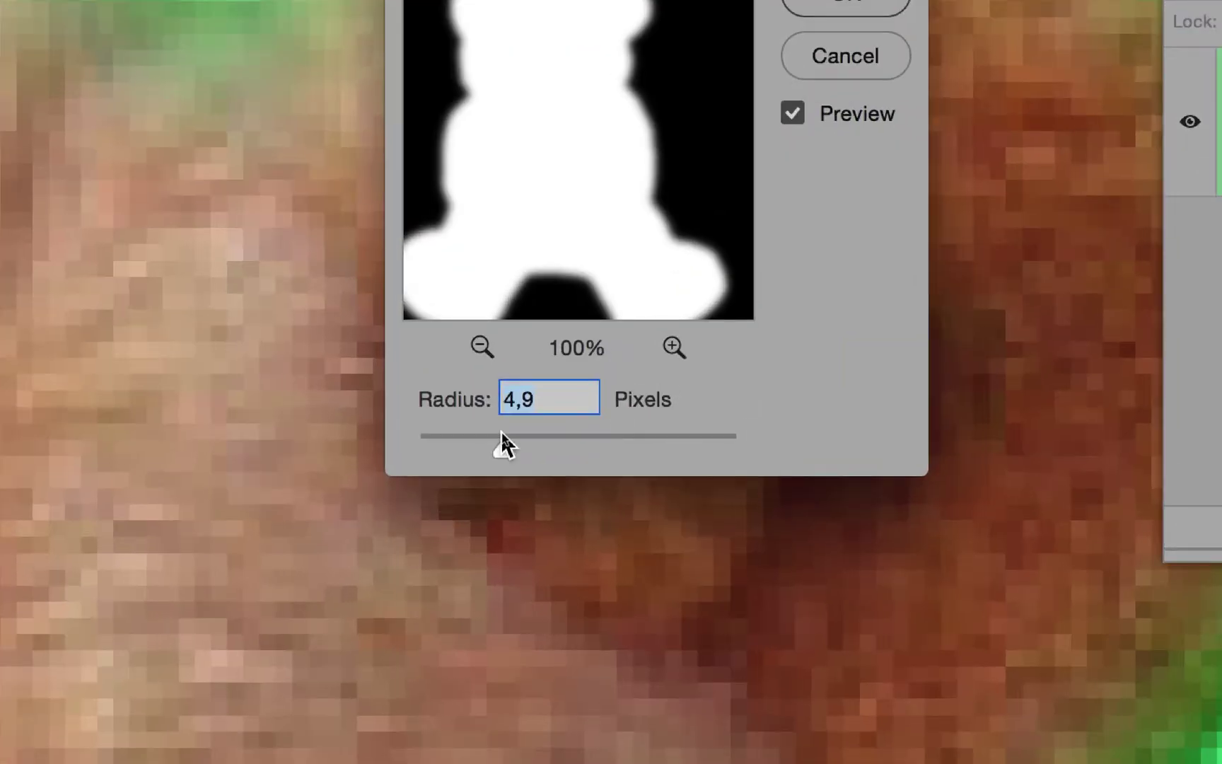
- Try blur radii of 0,1 and 1,4 pixels on the mask edge and apply the Gaussian Blur at 1,9 pixels
{"action": "left_click_drag", "start_coordinate": [500, 436], "coordinate": [457, 437]}
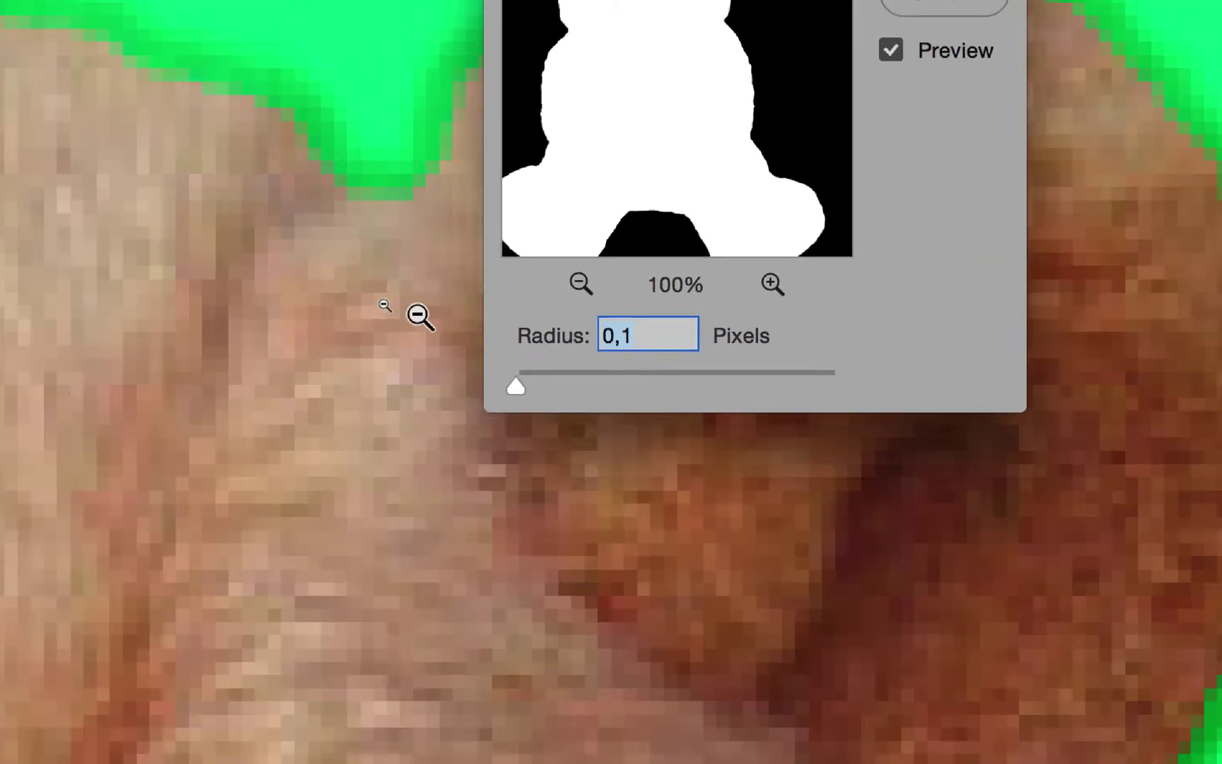
{"action": "left_click", "coordinate": [419, 316], "text": "alt"}
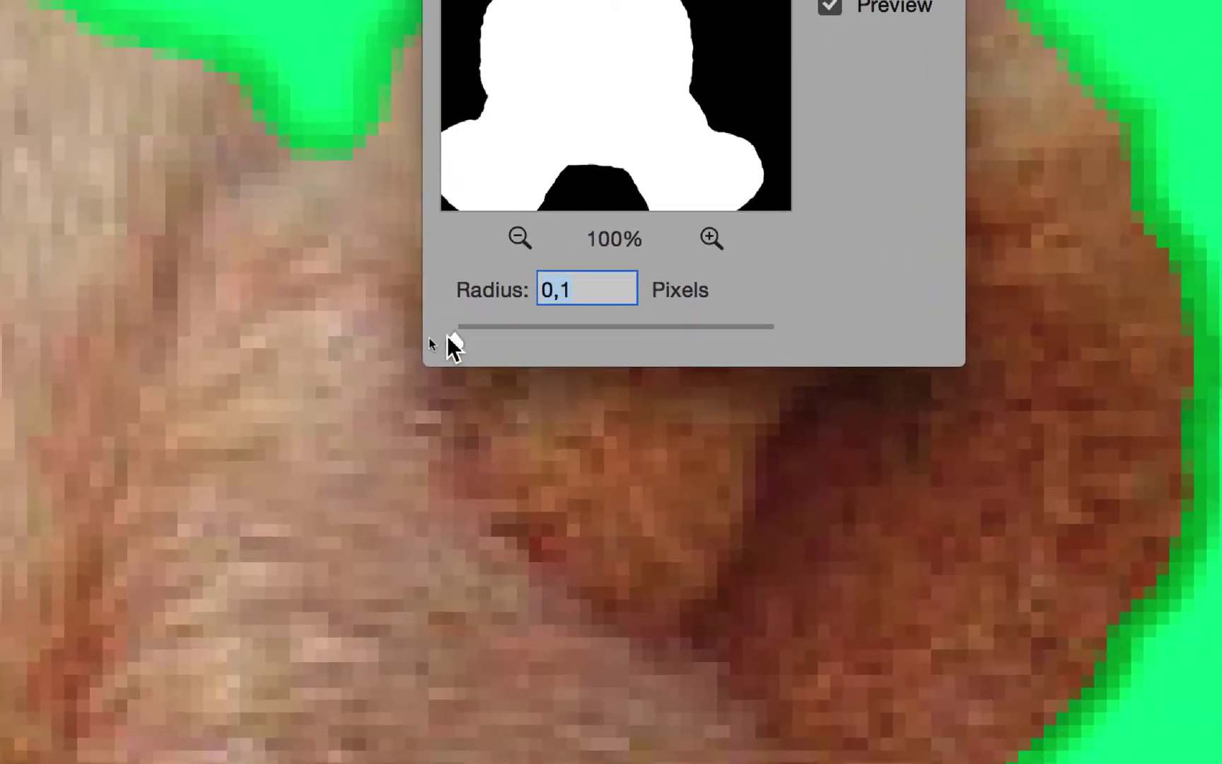
{"action": "left_click_drag", "start_coordinate": [516, 386], "coordinate": [531, 392]}
{"action": "left_click", "coordinate": [457, 338]}
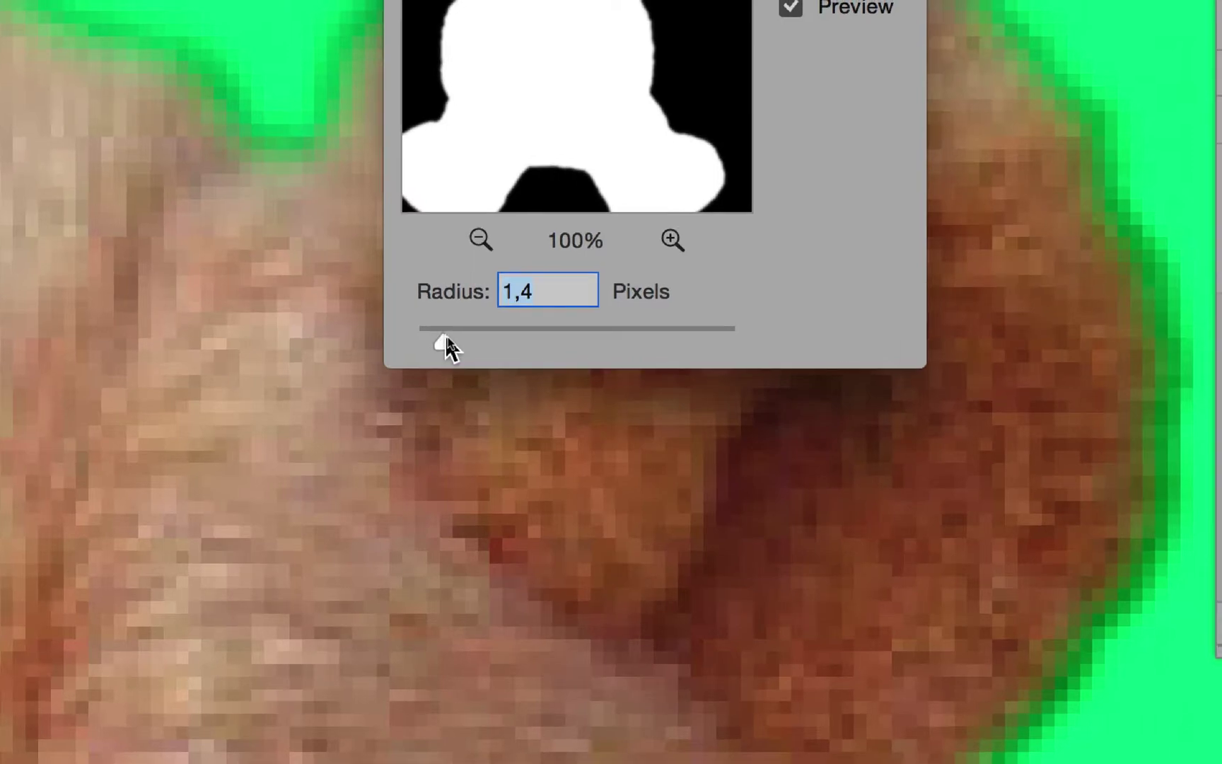
{"action": "left_click_drag", "start_coordinate": [442, 337], "coordinate": [445, 333]}
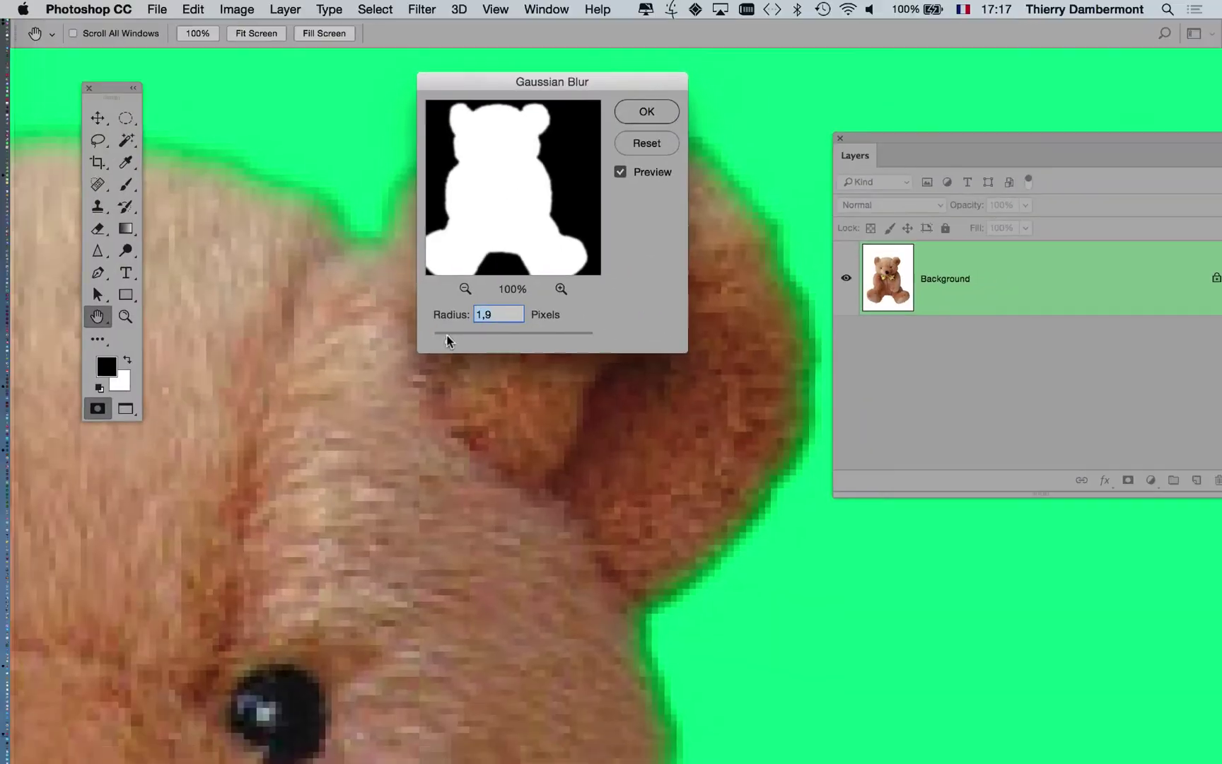
{"action": "left_click", "coordinate": [645, 113]}
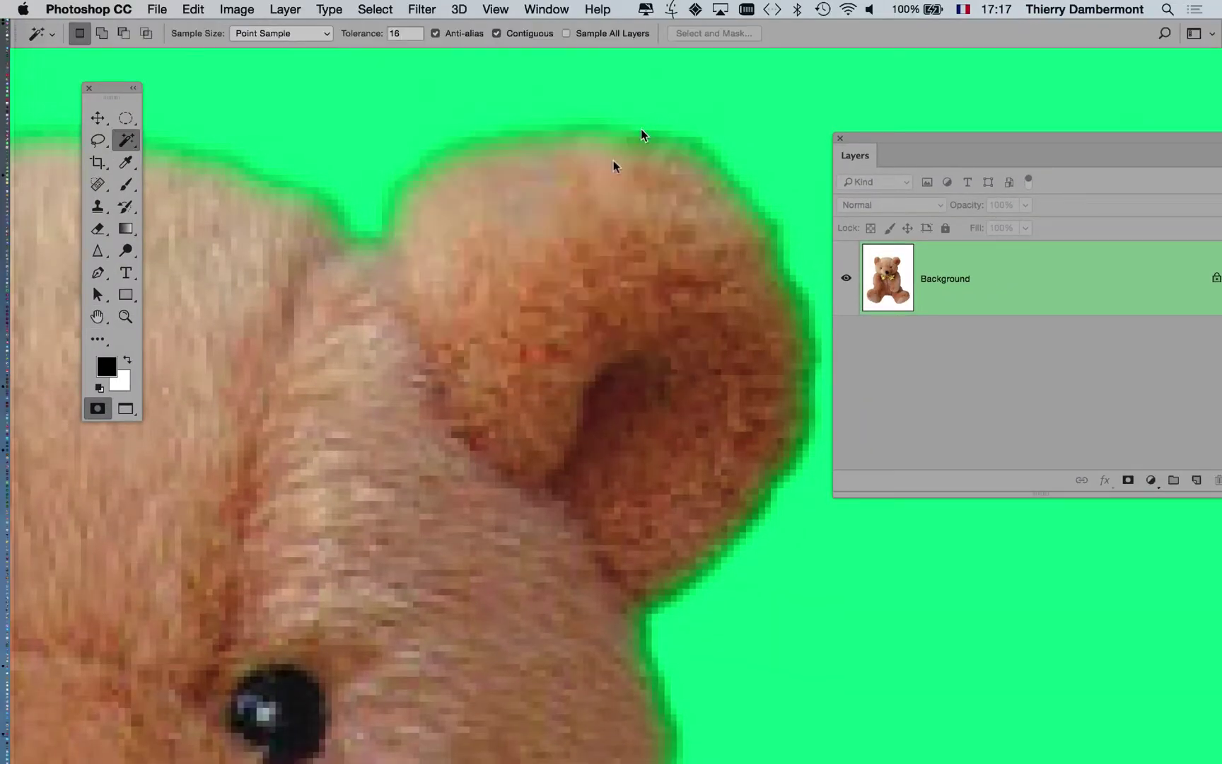
- Return to standard mode to turn the softened quick mask into a selection of the whole bear
{"action": "scroll", "coordinate": [462, 346], "scroll_direction": "down", "scroll_amount": 5}
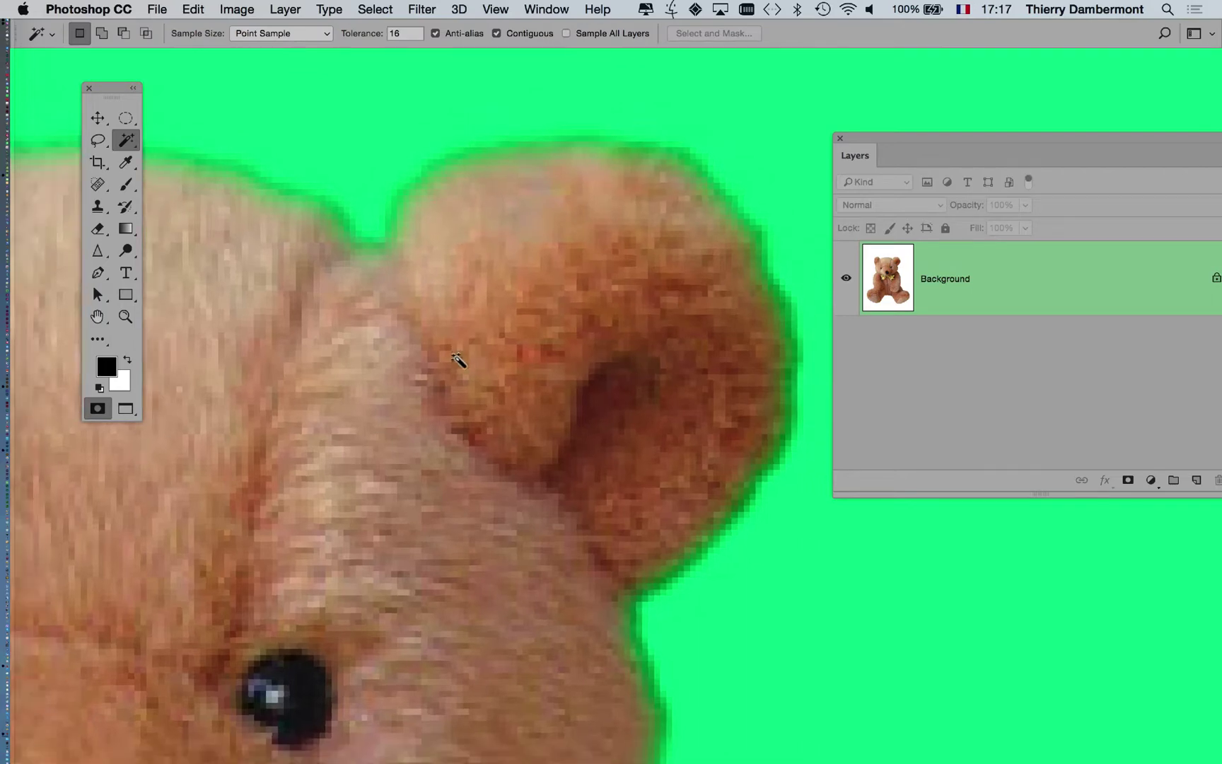
{"action": "scroll", "coordinate": [458, 360], "scroll_direction": "down", "scroll_amount": 3}
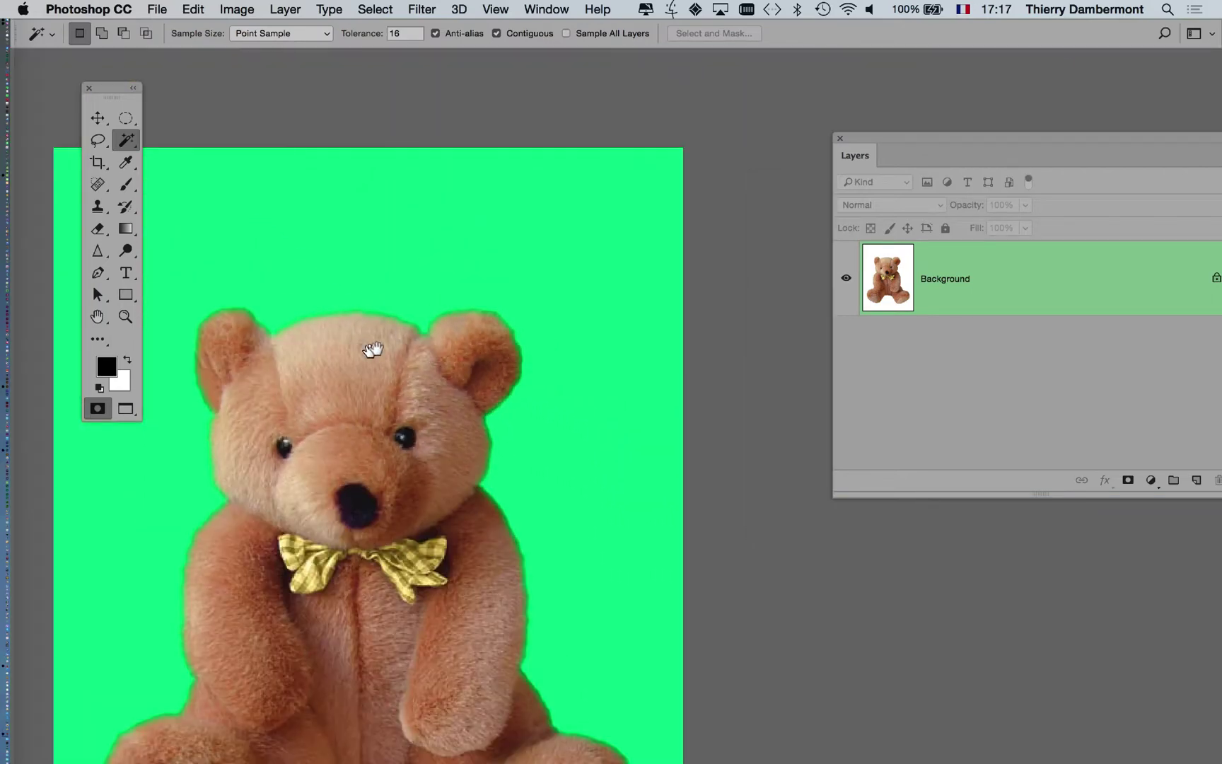
{"action": "left_click_drag", "start_coordinate": [372, 349], "coordinate": [468, 213]}
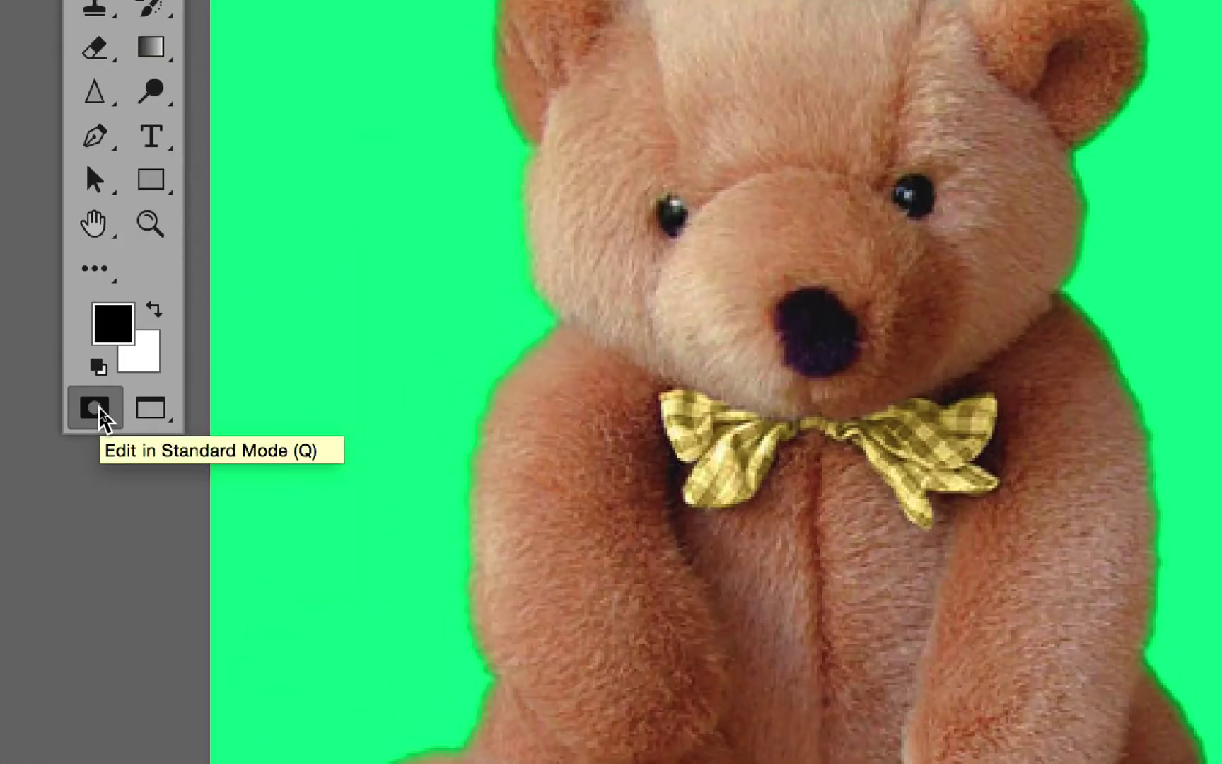
{"action": "left_click", "coordinate": [101, 413]}
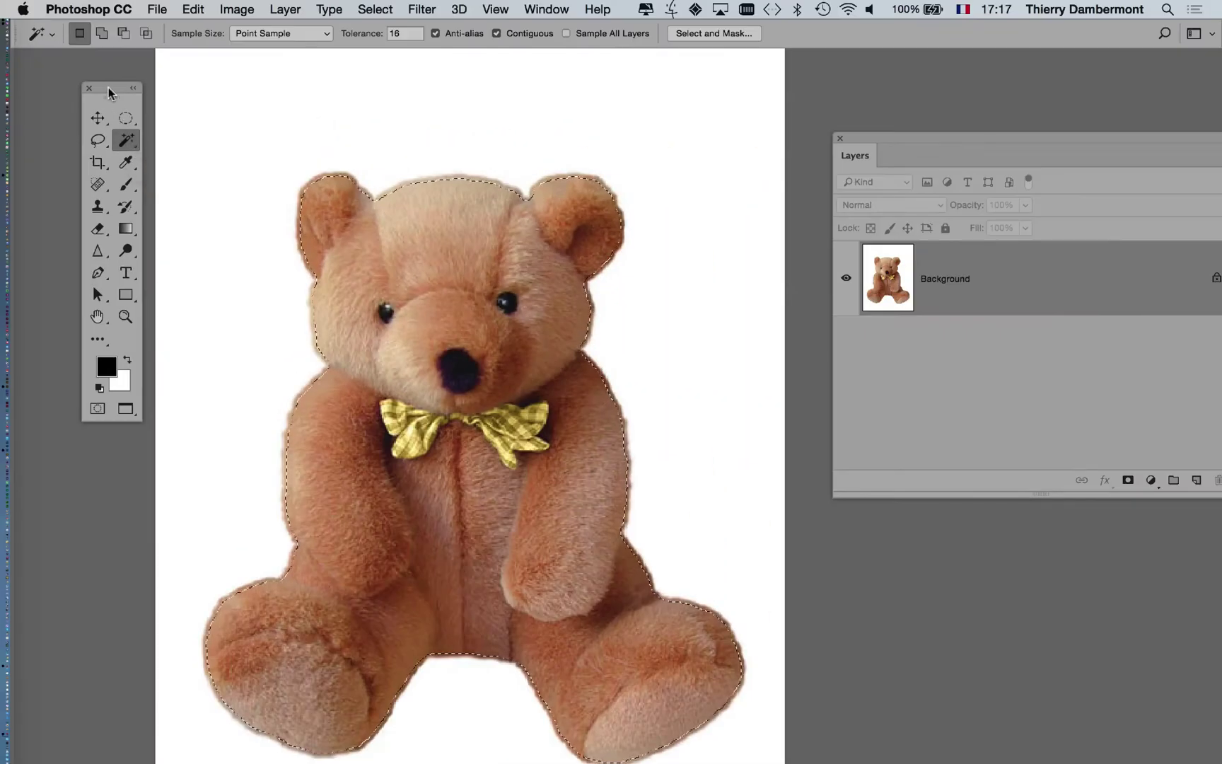
- Move the toolbox farther from the image and toggle Quick Mask to compare mask and selection, ending in standard mode
{"action": "left_click_drag", "start_coordinate": [107, 91], "coordinate": [69, 79]}
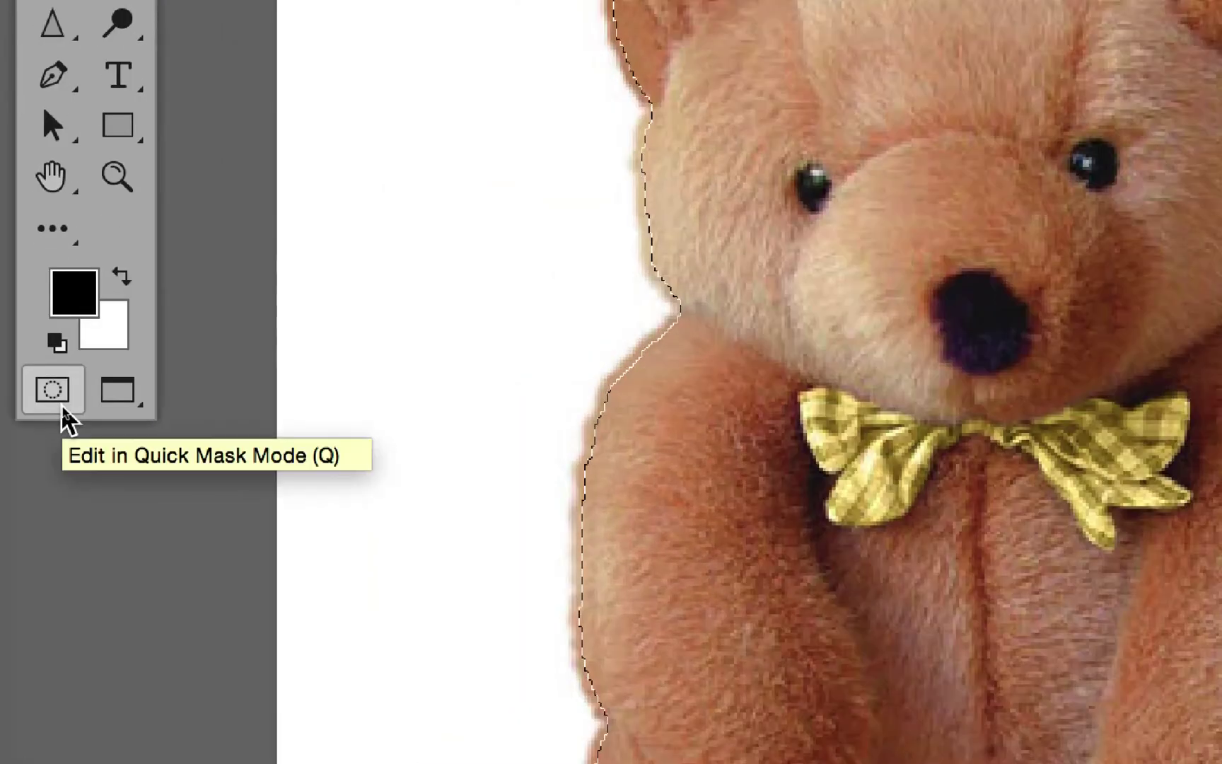
{"action": "left_click", "coordinate": [59, 400]}
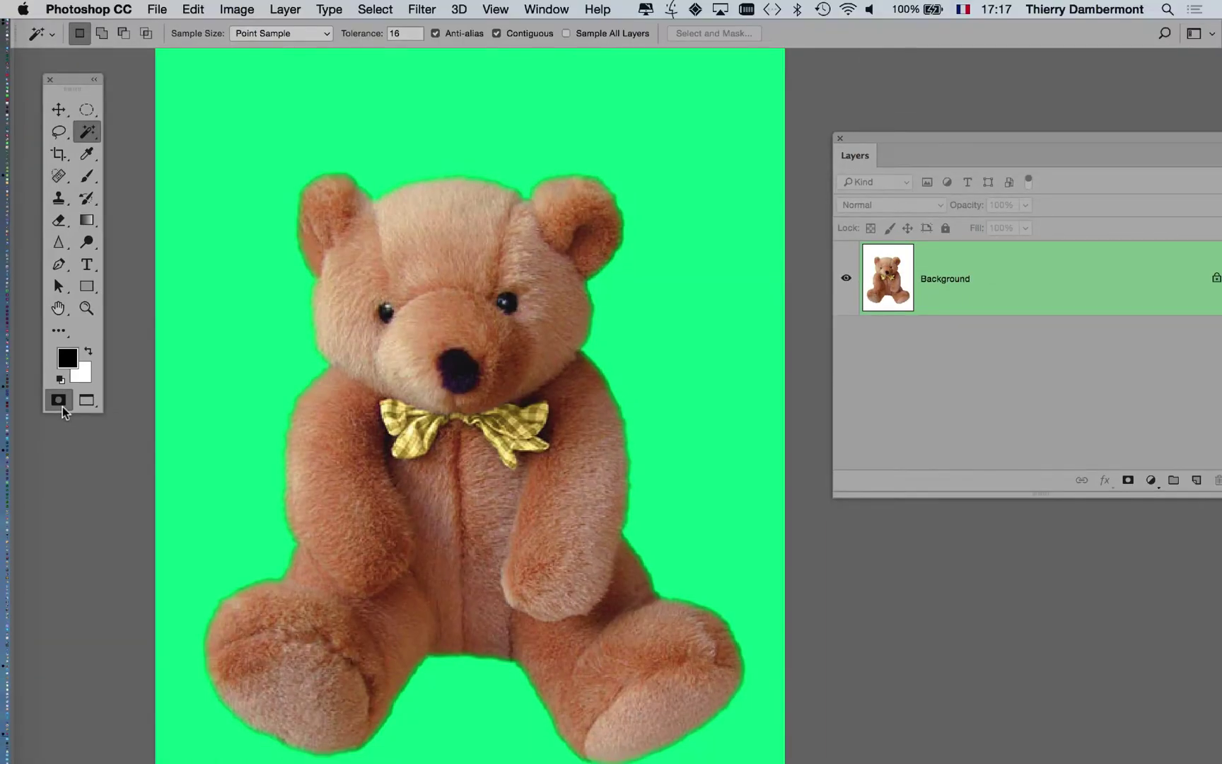
{"action": "left_click", "coordinate": [61, 404]}
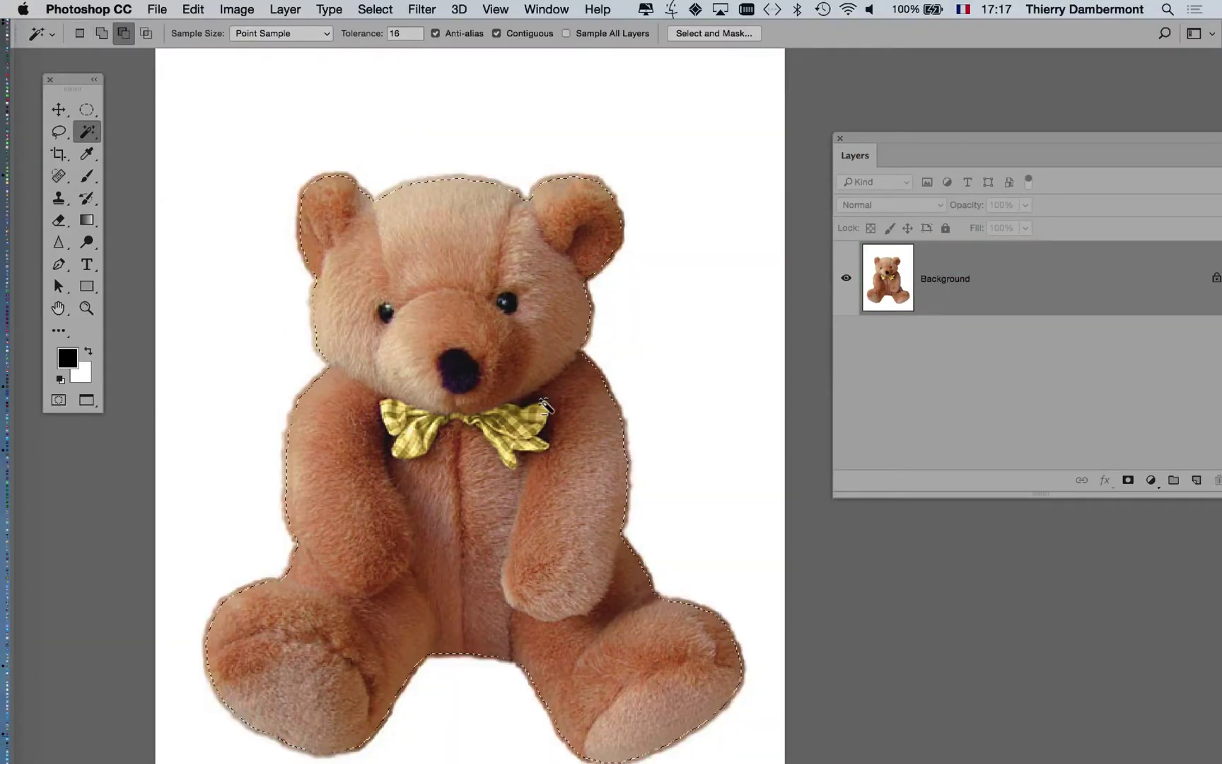
{"action": "scroll", "coordinate": [544, 406], "scroll_direction": "down", "scroll_amount": 5}
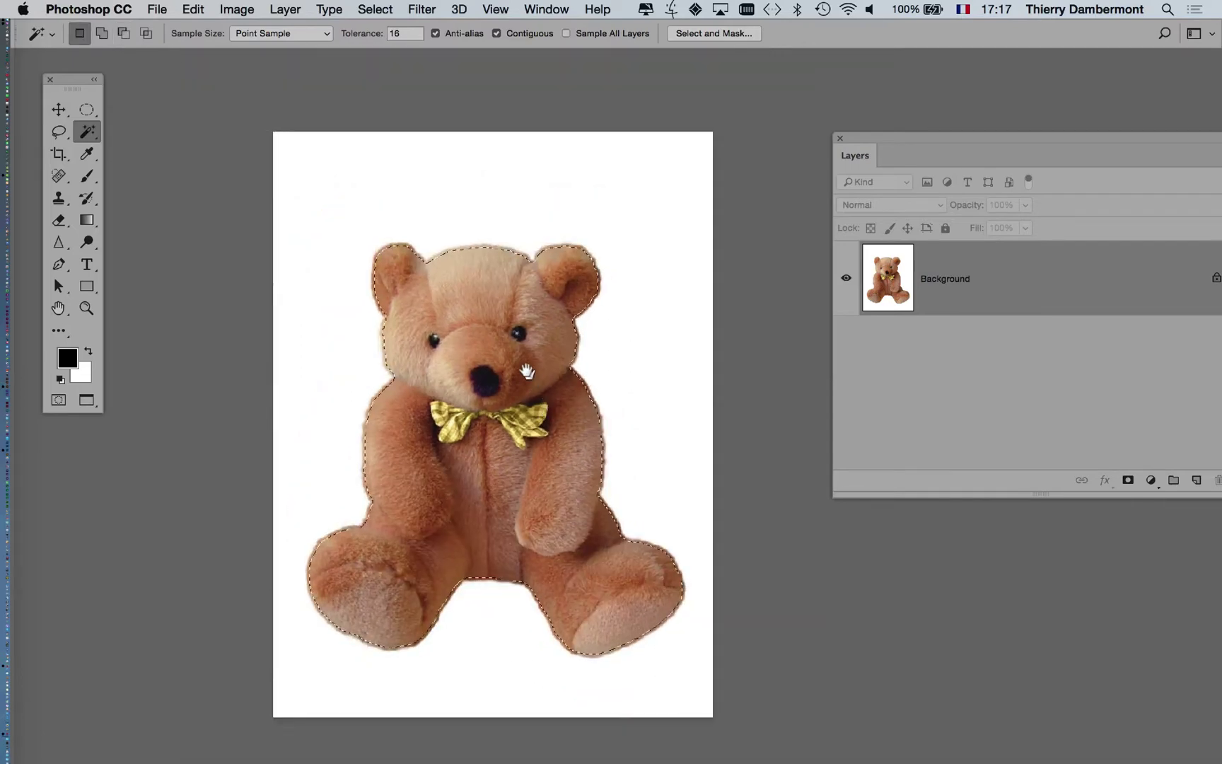
- Convert the locked Background into a regular layer named Layer 0 and add a layer mask from the bear selection
{"action": "left_click_drag", "start_coordinate": [527, 371], "coordinate": [441, 304]}
{"action": "left_click_drag", "start_coordinate": [877, 143], "coordinate": [685, 110]}
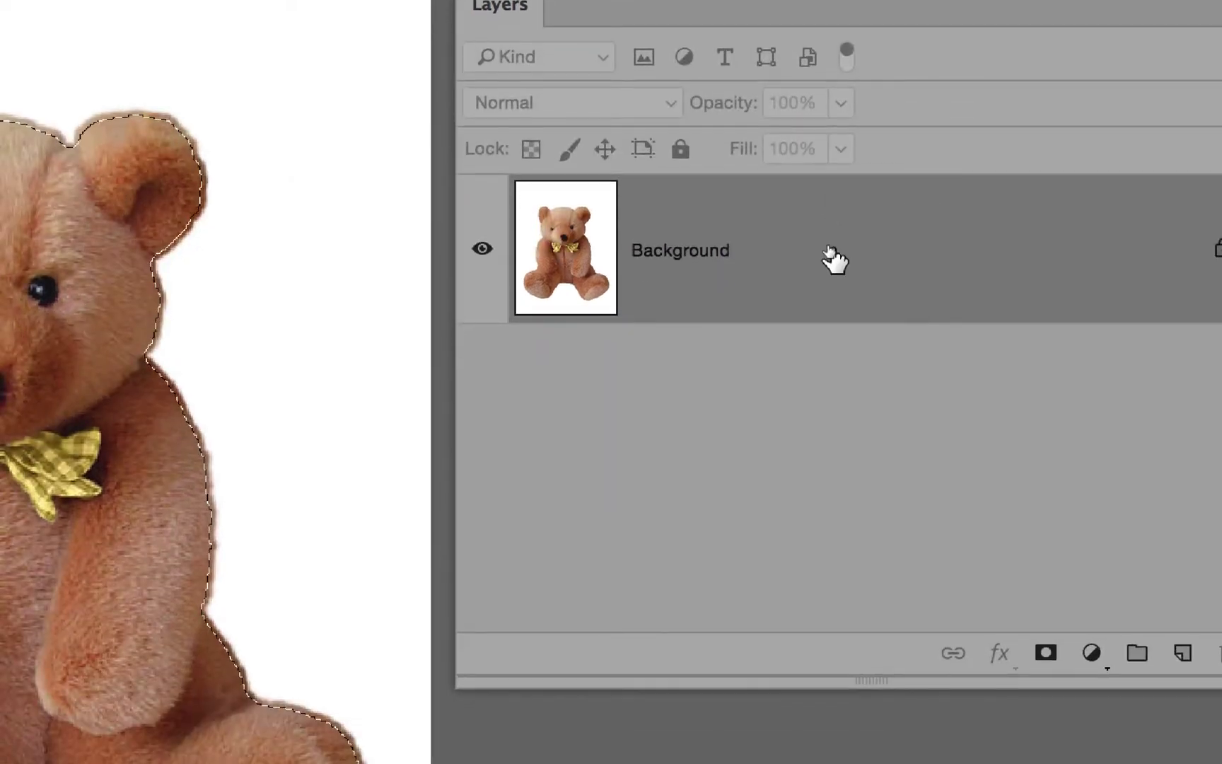
{"action": "double_click", "coordinate": [834, 260]}
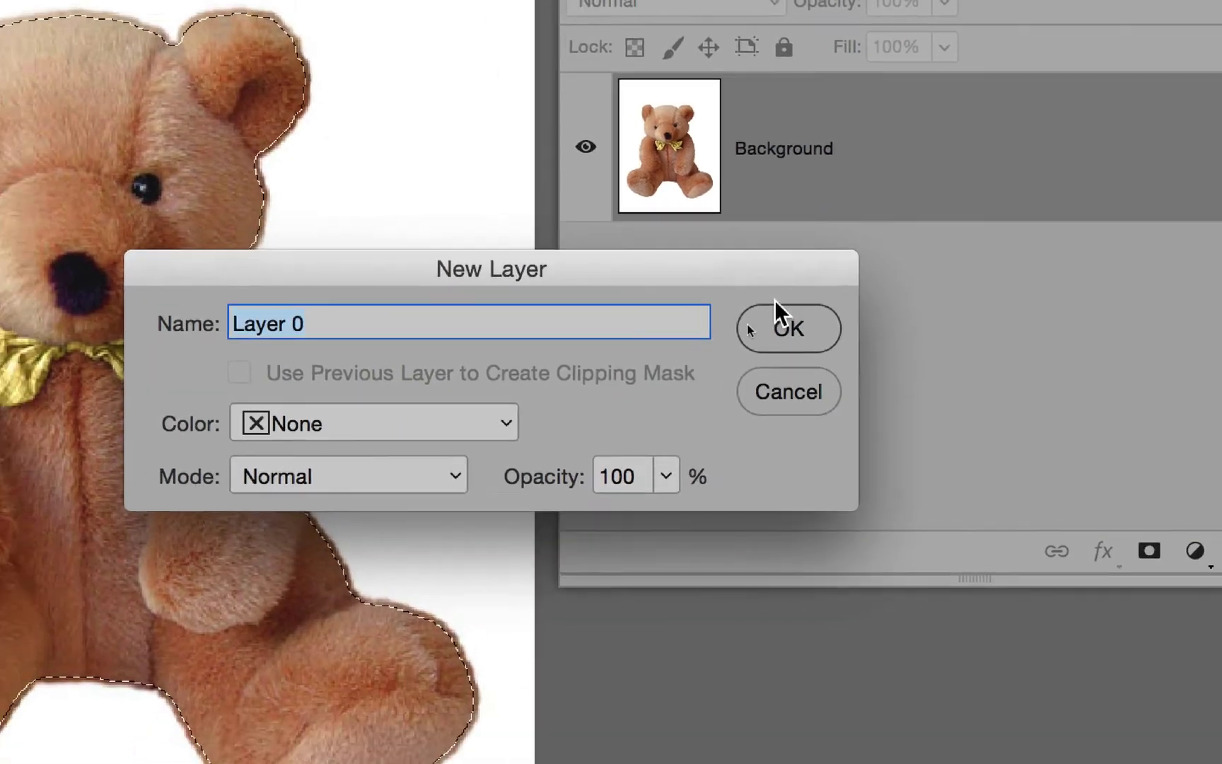
{"action": "left_click", "coordinate": [686, 431]}
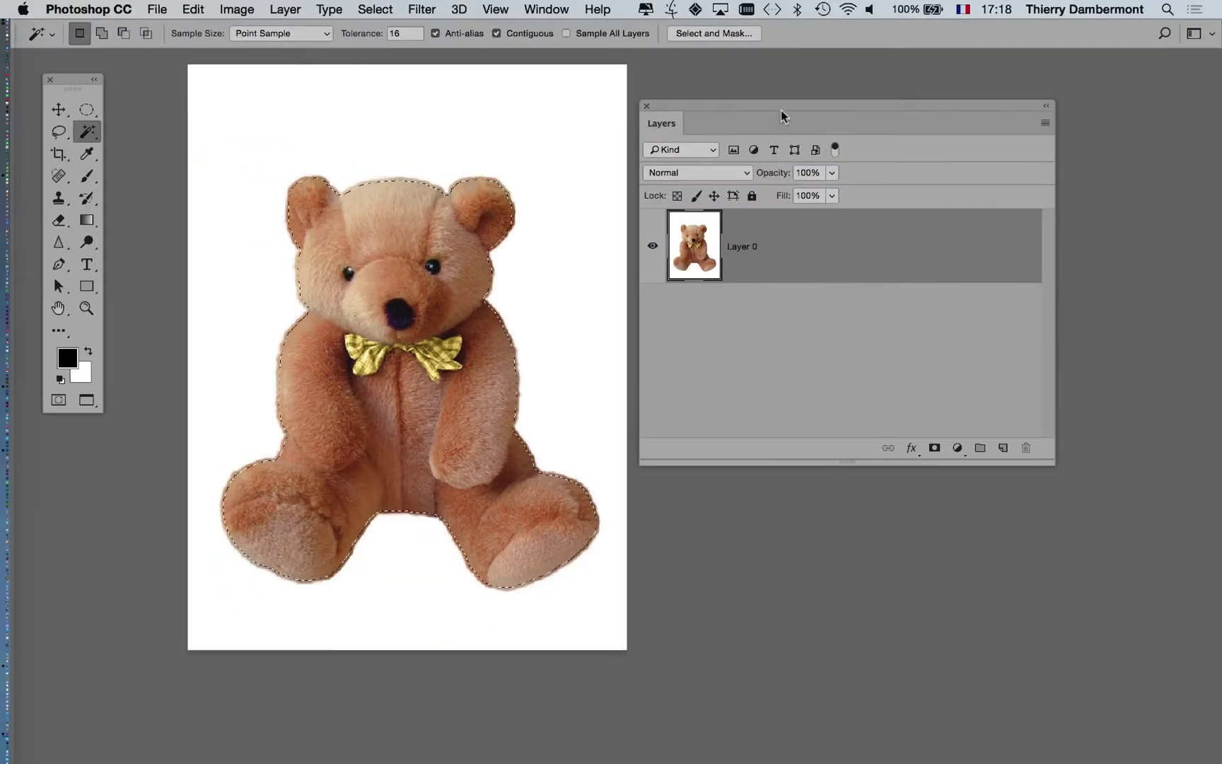
{"action": "left_click_drag", "start_coordinate": [782, 108], "coordinate": [836, 99]}
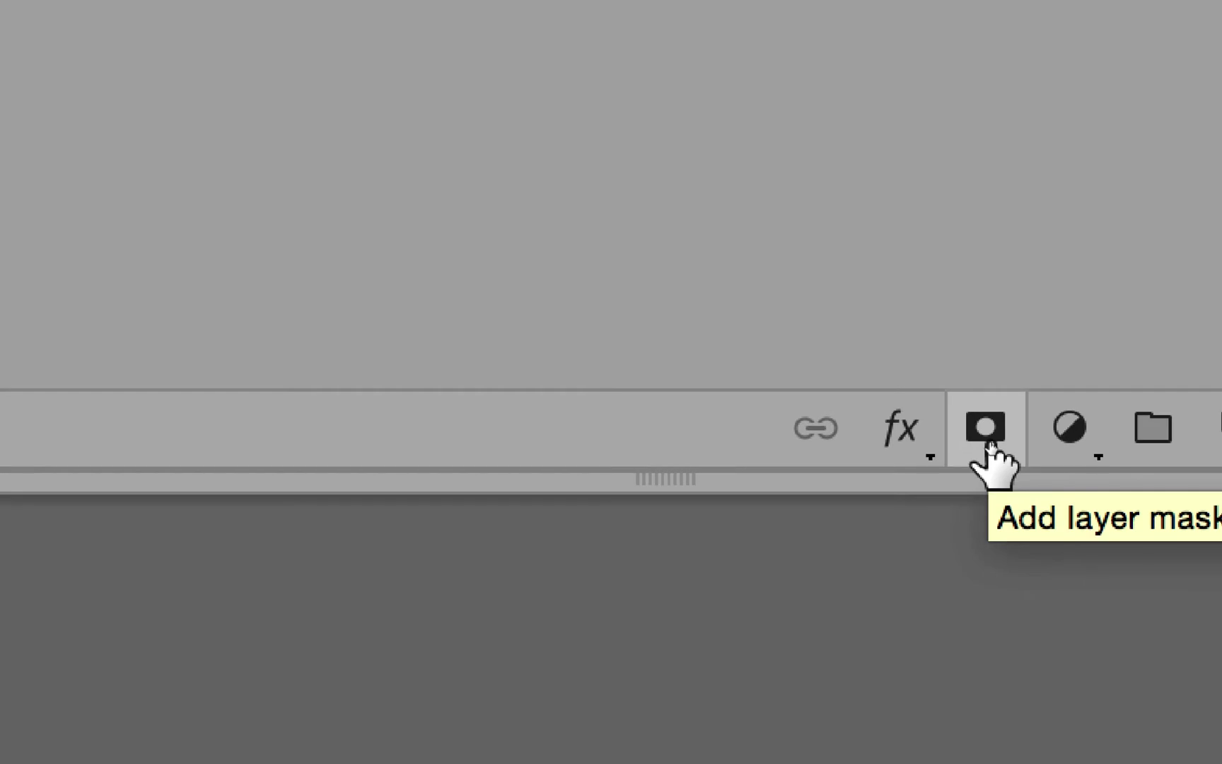
{"action": "left_click", "coordinate": [988, 443]}
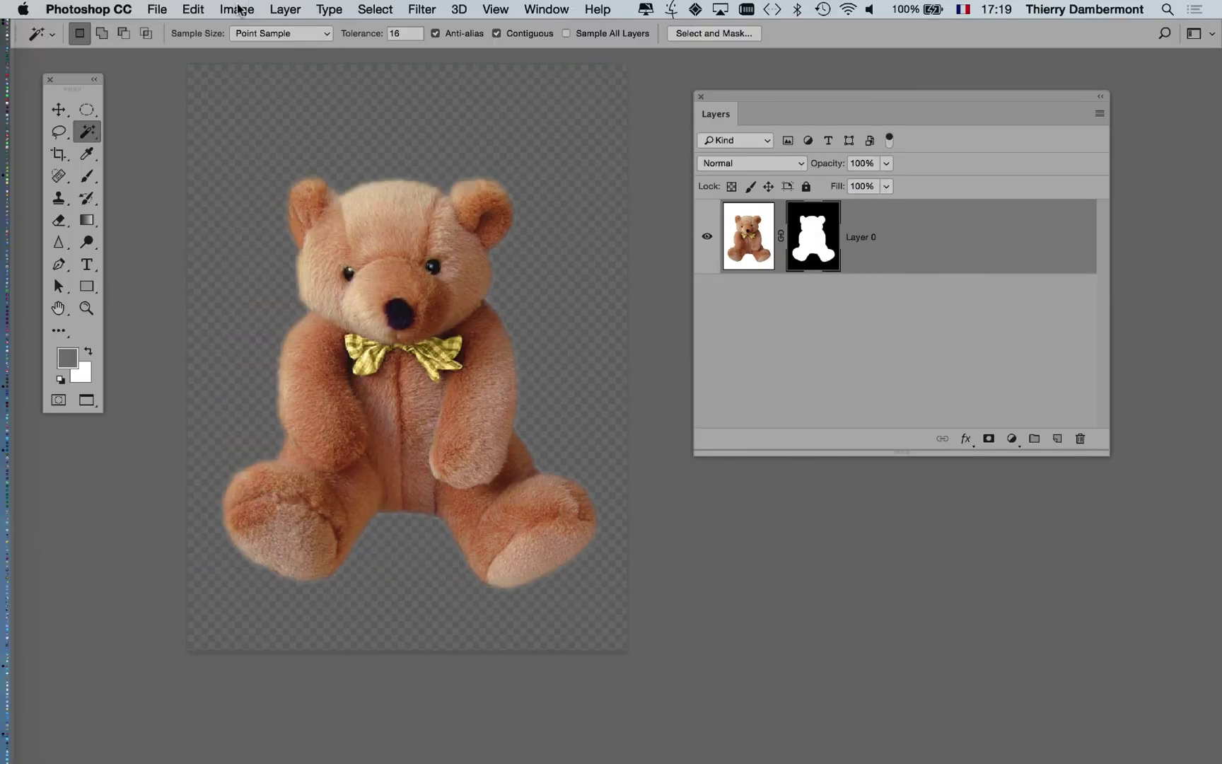
- Invert the bear's layer mask to show only the surroundings, and invert it again to bring the bear back
{"action": "left_click", "coordinate": [239, 9]}
{"action": "mouse_move", "coordinate": [252, 58]}
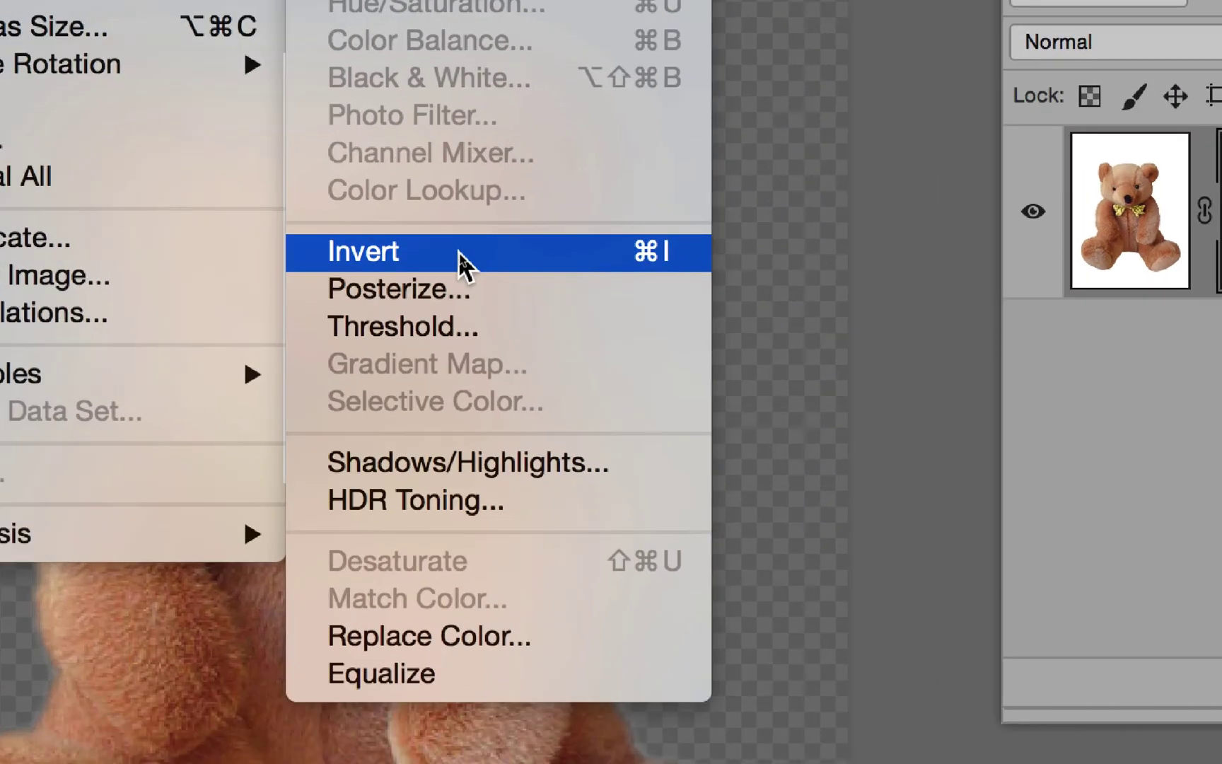
{"action": "left_click", "coordinate": [459, 254]}
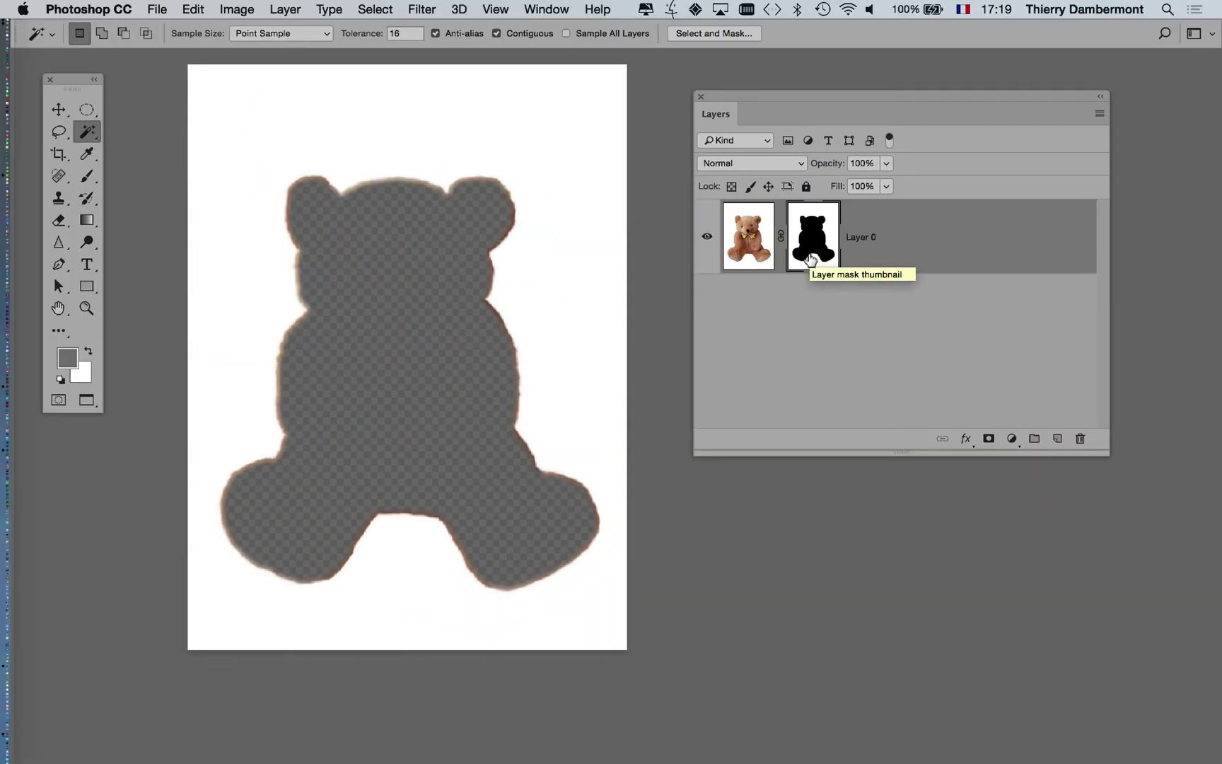
{"action": "left_click", "coordinate": [248, 9]}
{"action": "mouse_move", "coordinate": [247, 58]}
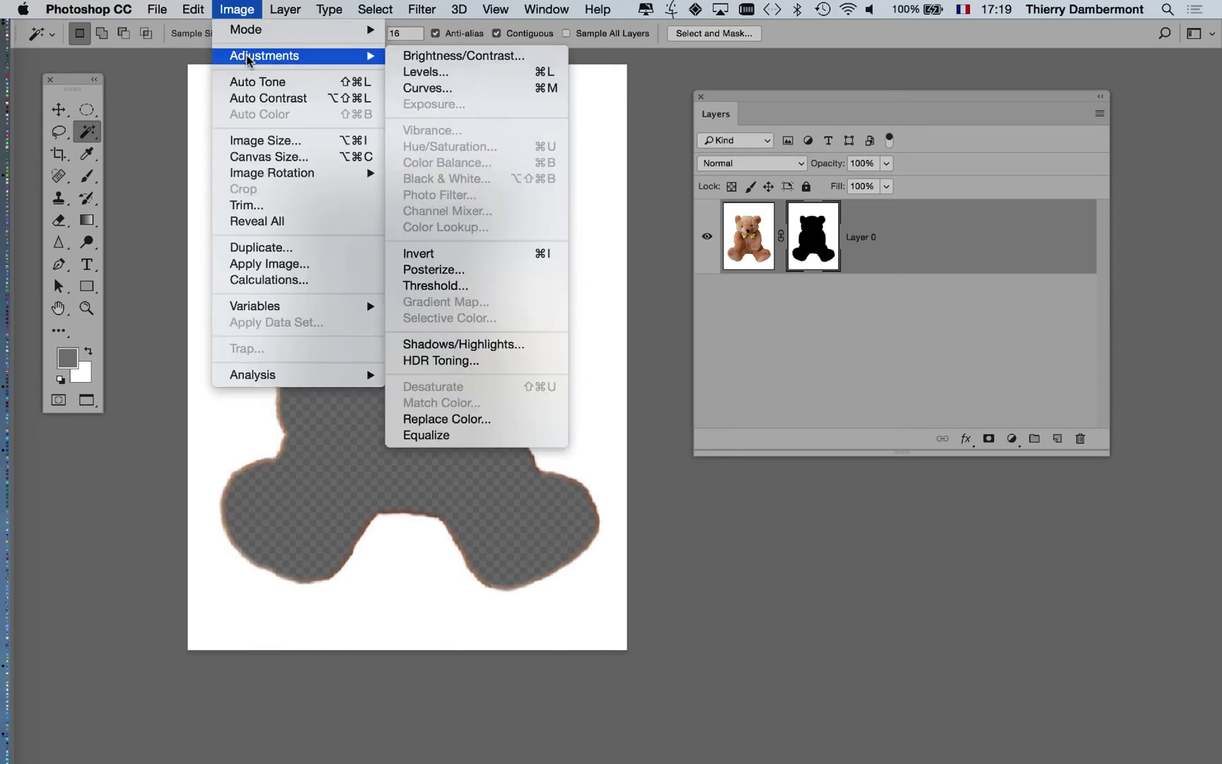
{"action": "left_click", "coordinate": [469, 253]}
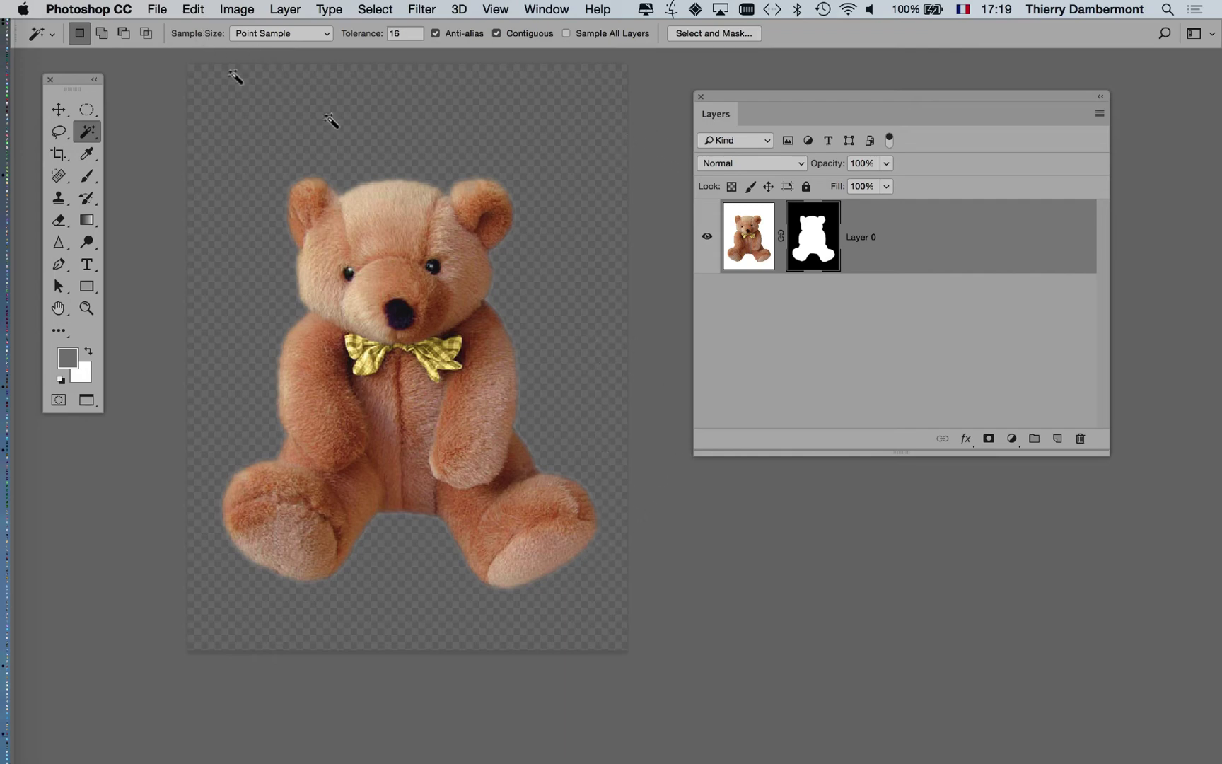
- Save the masked bear with its layers as teddy-bear.psd in Photoshop format in the Glyphes nov 2017 folder
{"action": "left_click", "coordinate": [157, 9]}
{"action": "left_click", "coordinate": [201, 184]}
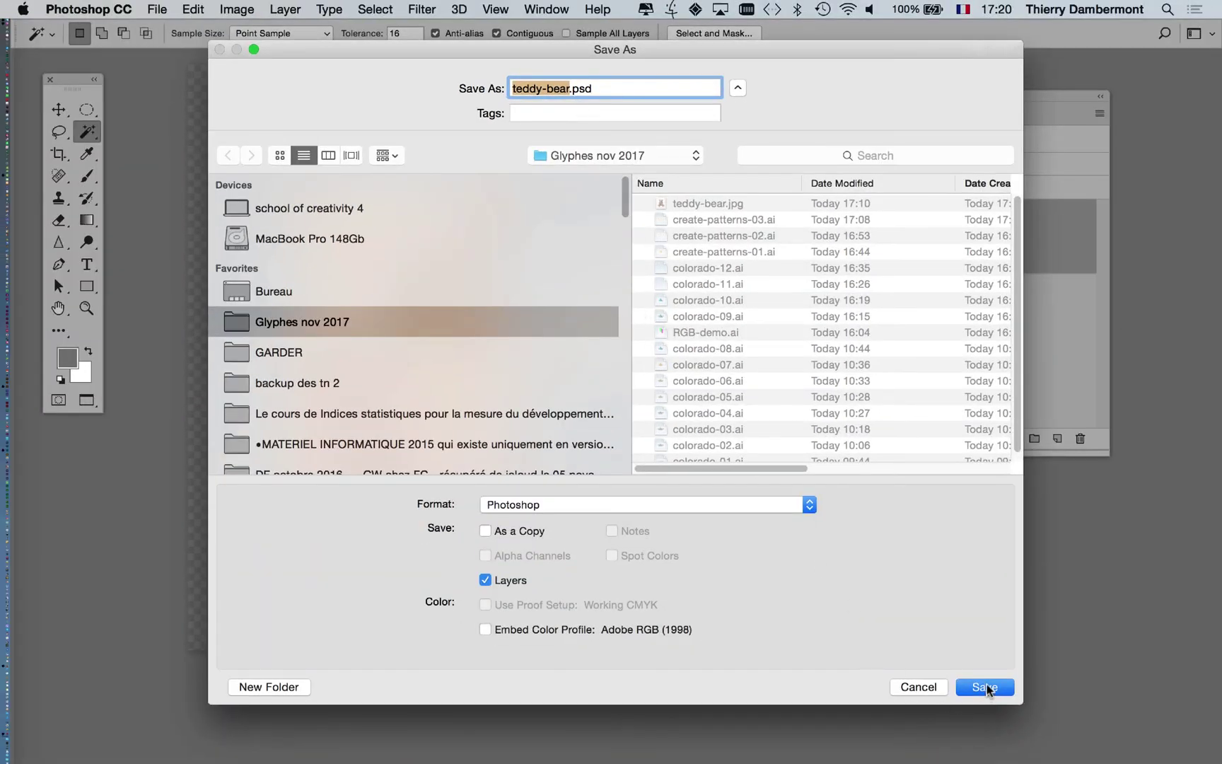
{"action": "left_click", "coordinate": [987, 687]}
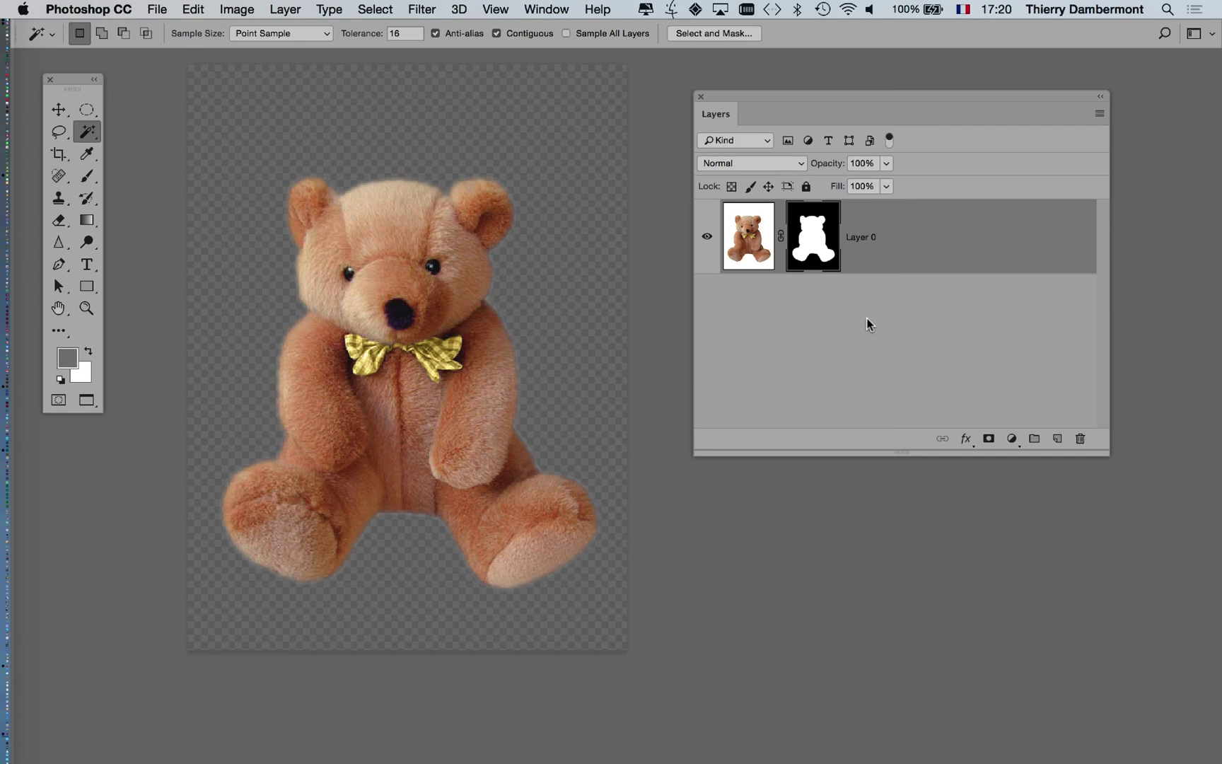
- Switch to Adobe Illustrator and select the rectangle filled with the orange moon and star pattern
{"action": "scroll", "coordinate": [540, 368], "scroll_direction": "down", "scroll_amount": 3}
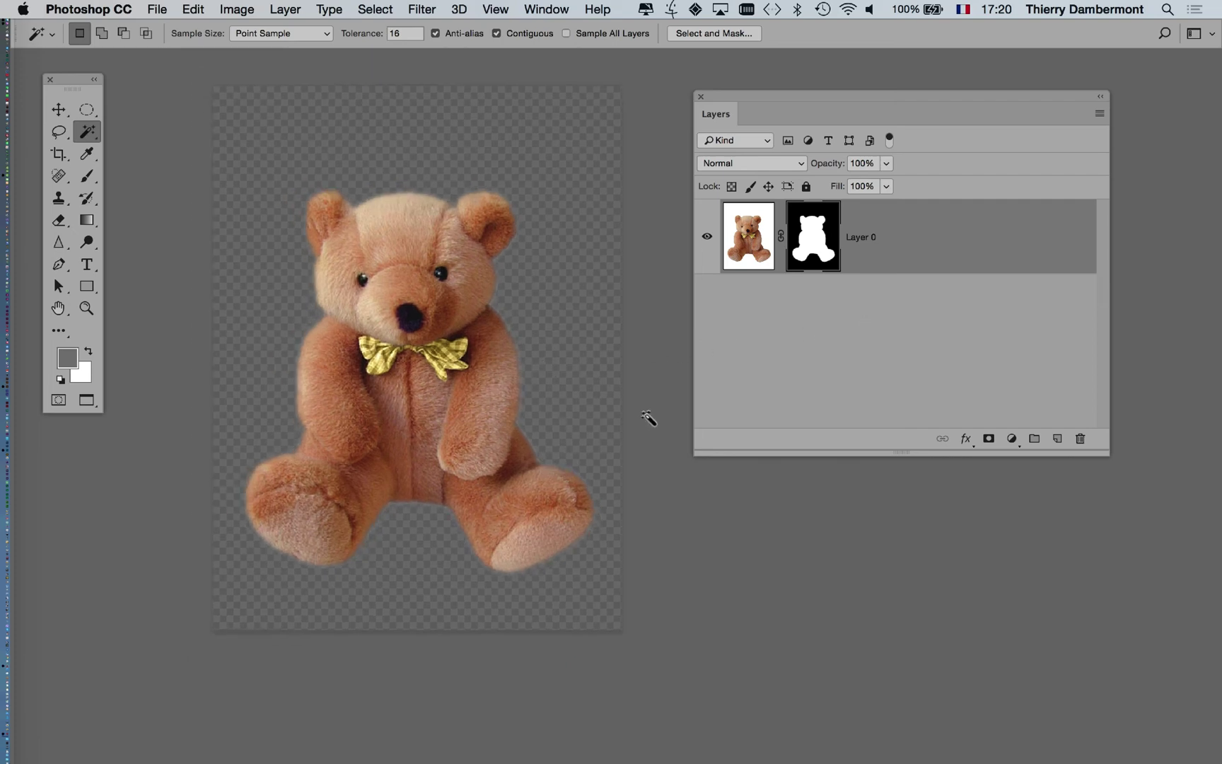
{"action": "key", "text": "super+Tab"}
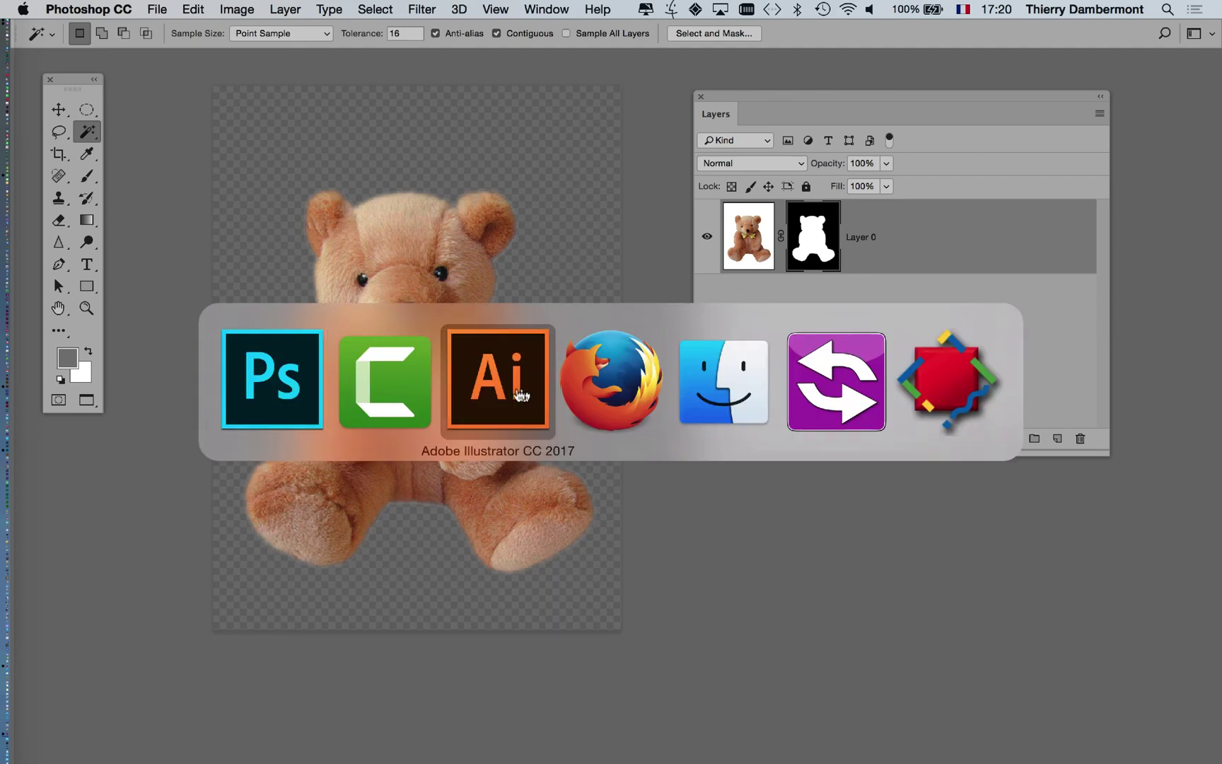
{"action": "left_click", "coordinate": [475, 399]}
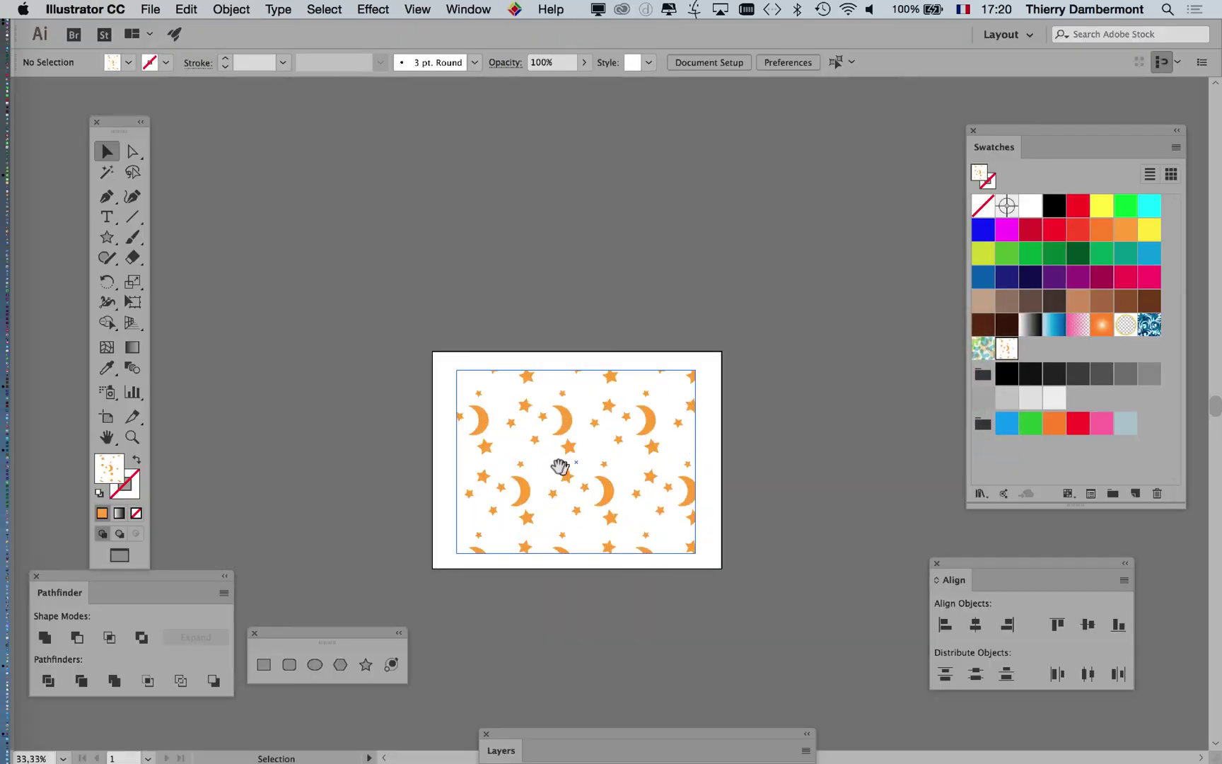
{"action": "left_click_drag", "start_coordinate": [560, 468], "coordinate": [422, 323]}
{"action": "scroll", "coordinate": [422, 323], "scroll_direction": "up", "scroll_amount": 2}
{"action": "left_click", "coordinate": [364, 247]}
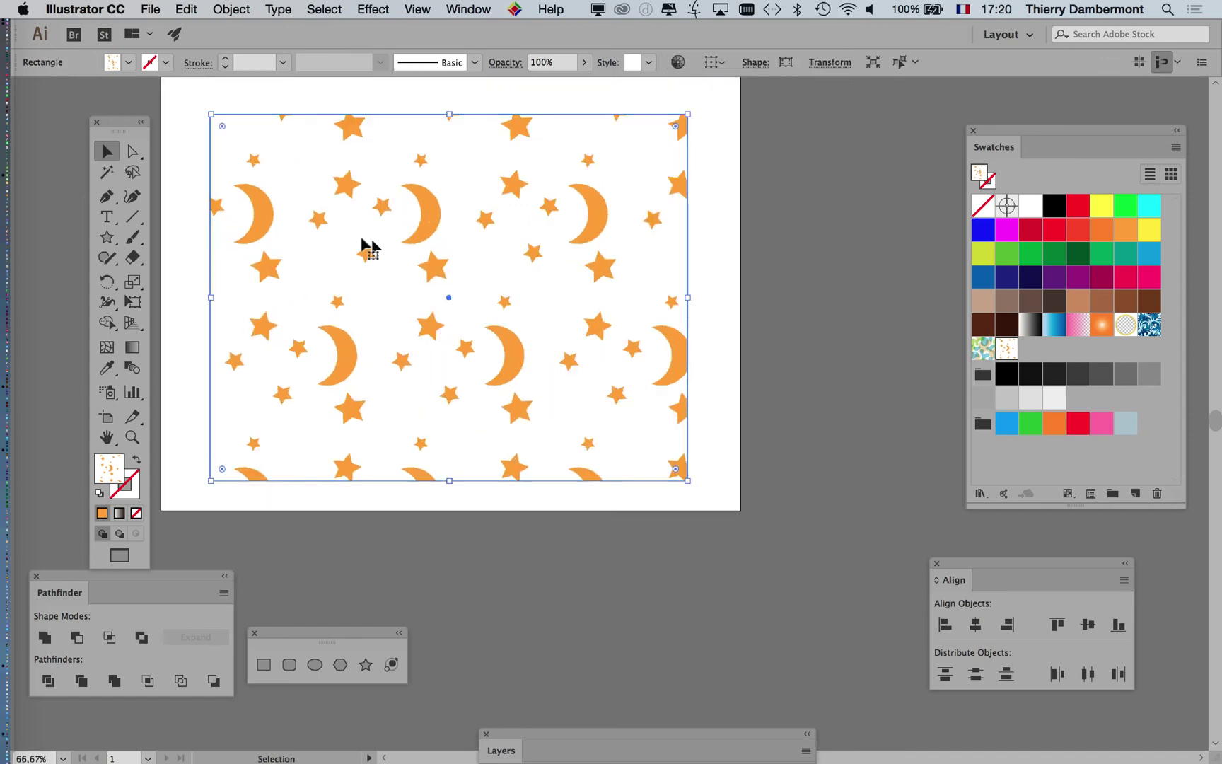
{"action": "scroll", "coordinate": [514, 451], "scroll_direction": "down", "scroll_amount": 1}
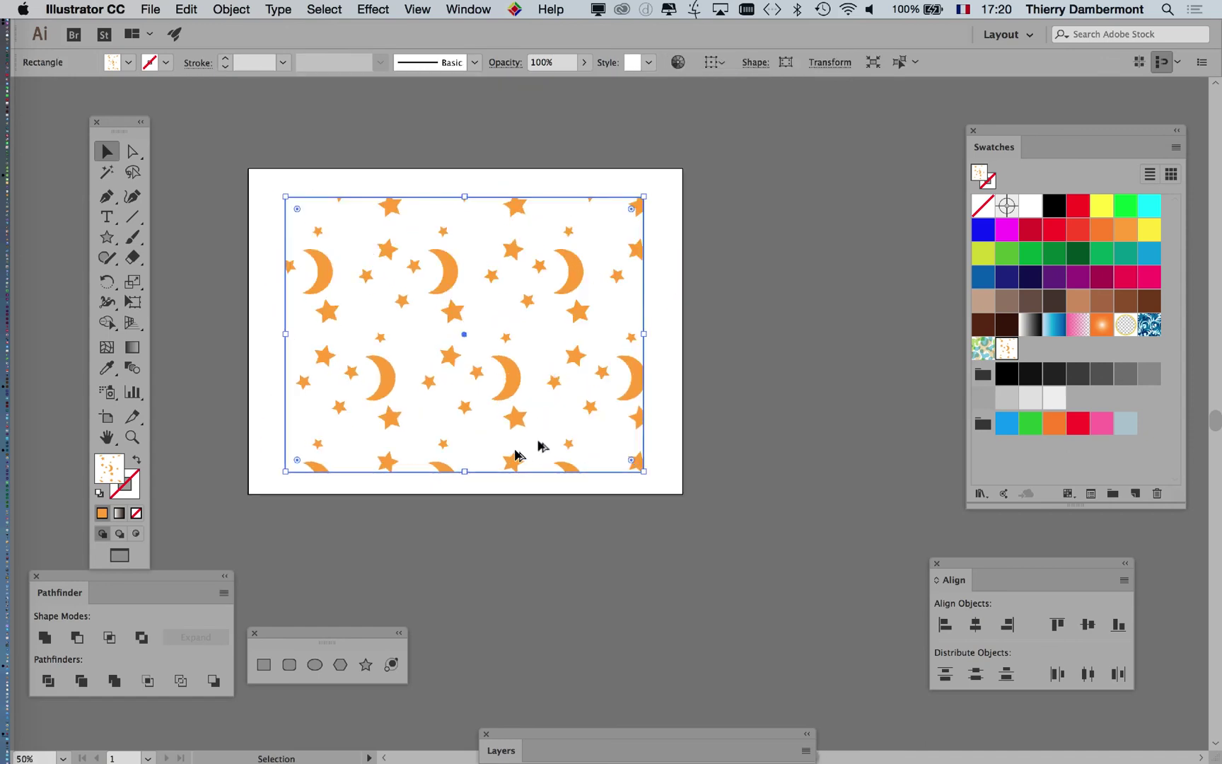